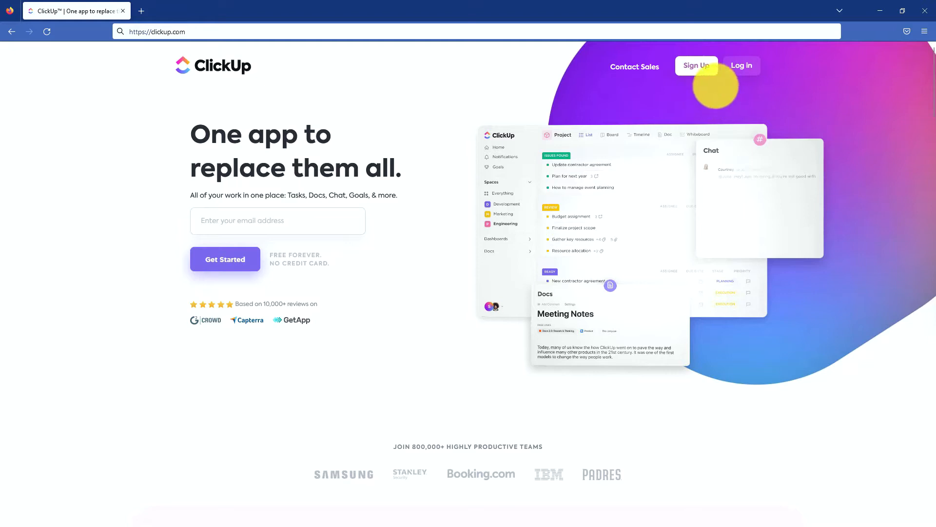
{"action": "mouse_move", "coordinate": [678, 46]}
{"action": "left_mouse_down"}
{"action": "mouse_move", "coordinate": [682, 93]}
{"action": "mouse_move", "coordinate": [719, 62]}
{"action": "left_mouse_up"}
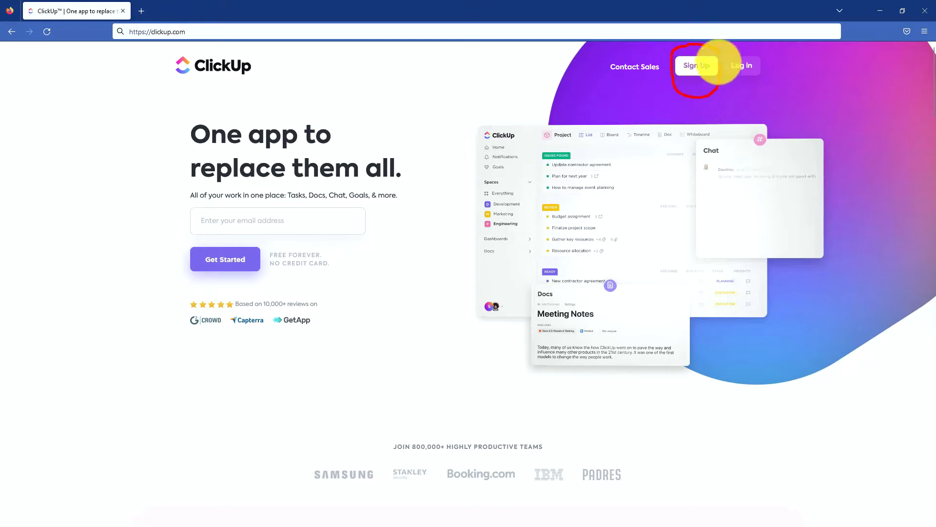
{"action": "left_click_drag", "start_coordinate": [625, 124], "coordinate": [663, 104]}
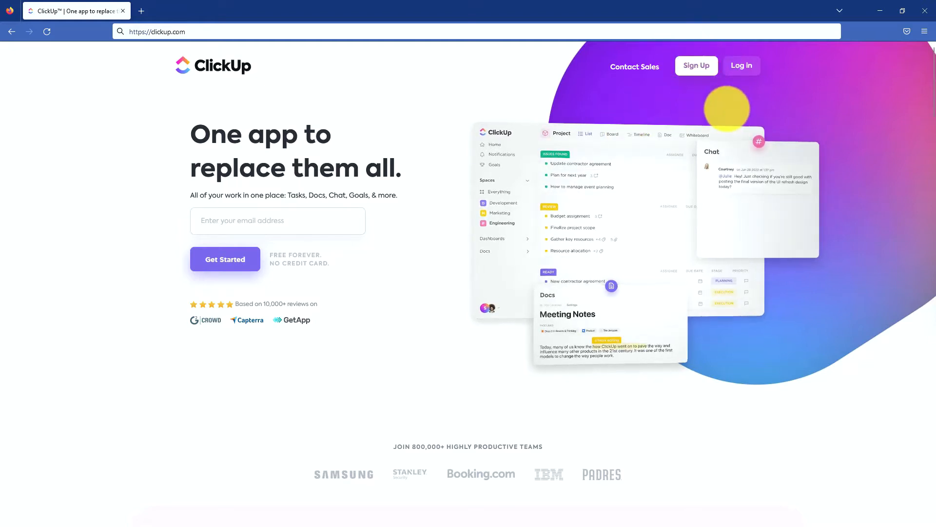
{"action": "mouse_move", "coordinate": [761, 54]}
{"action": "left_mouse_down"}
{"action": "mouse_move", "coordinate": [720, 50]}
{"action": "mouse_move", "coordinate": [761, 91]}
{"action": "mouse_move", "coordinate": [760, 44]}
{"action": "left_mouse_up"}
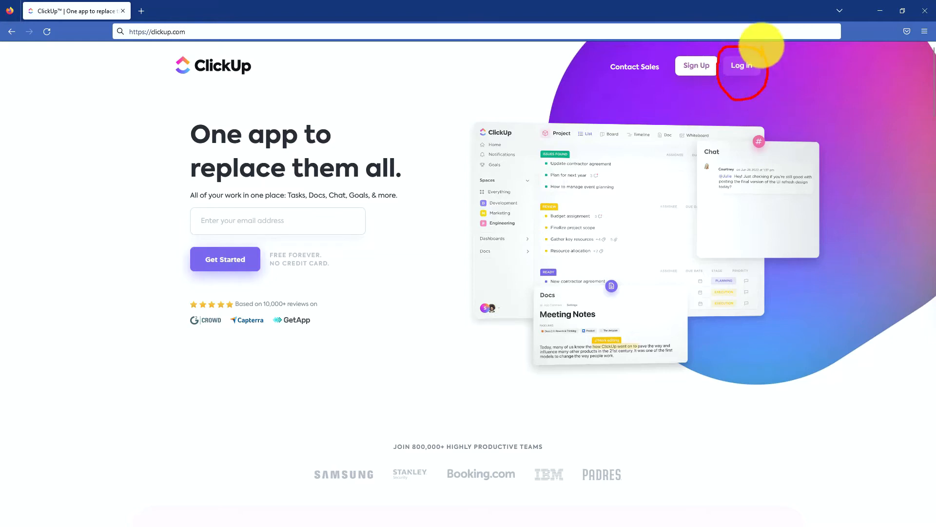
{"action": "key", "text": "Escape"}
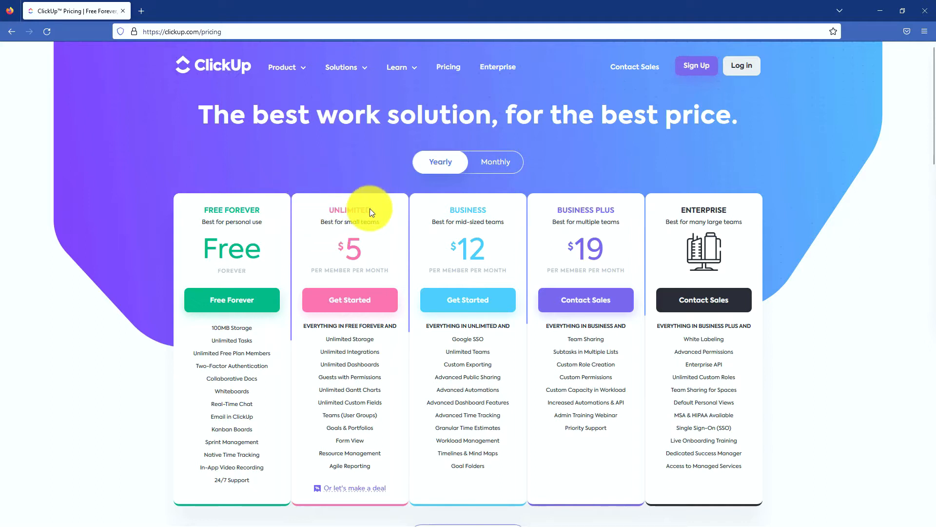
{"action": "mouse_move", "coordinate": [370, 192]}
{"action": "left_mouse_down"}
{"action": "mouse_move", "coordinate": [308, 224]}
{"action": "mouse_move", "coordinate": [360, 295]}
{"action": "mouse_move", "coordinate": [393, 202]}
{"action": "left_mouse_up"}
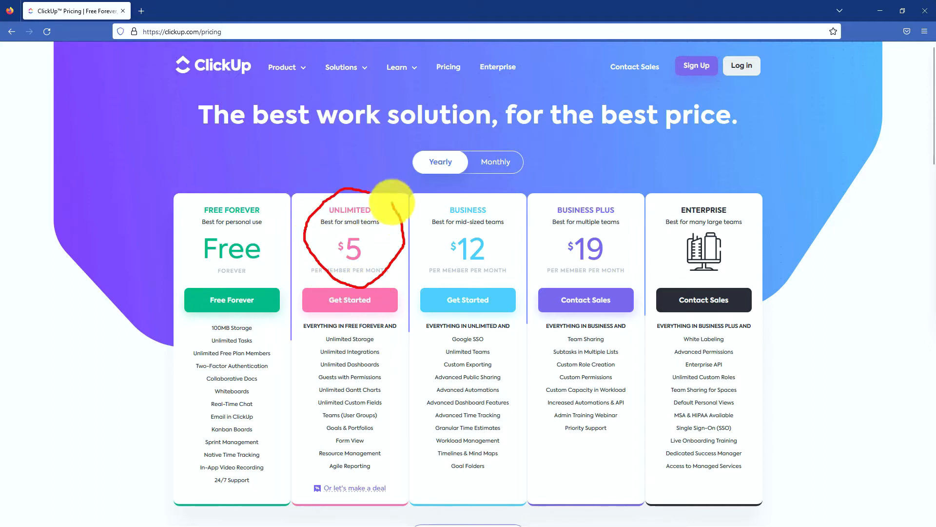
{"action": "key", "text": "Escape"}
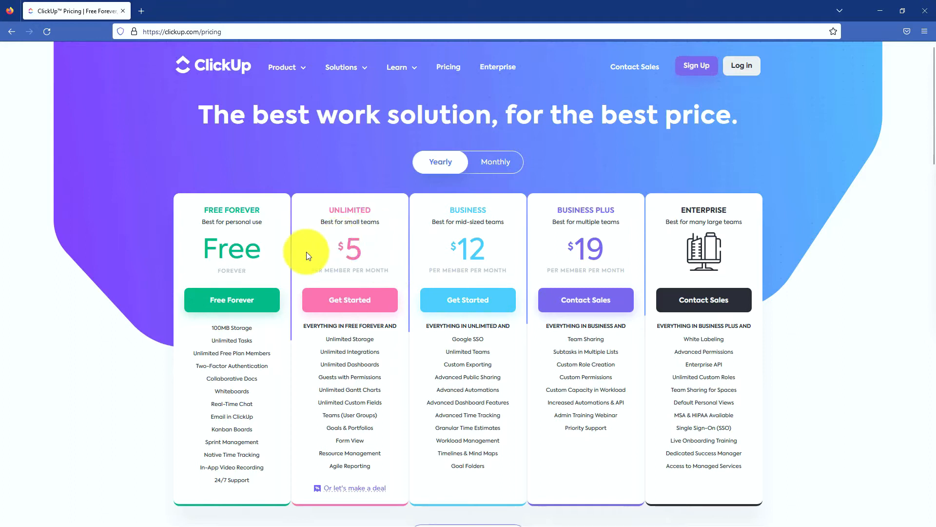
- Compare the monthly and yearly plan prices, and examine the Unlimited plan's features, including Guests with Permissions
{"action": "left_click", "coordinate": [490, 163]}
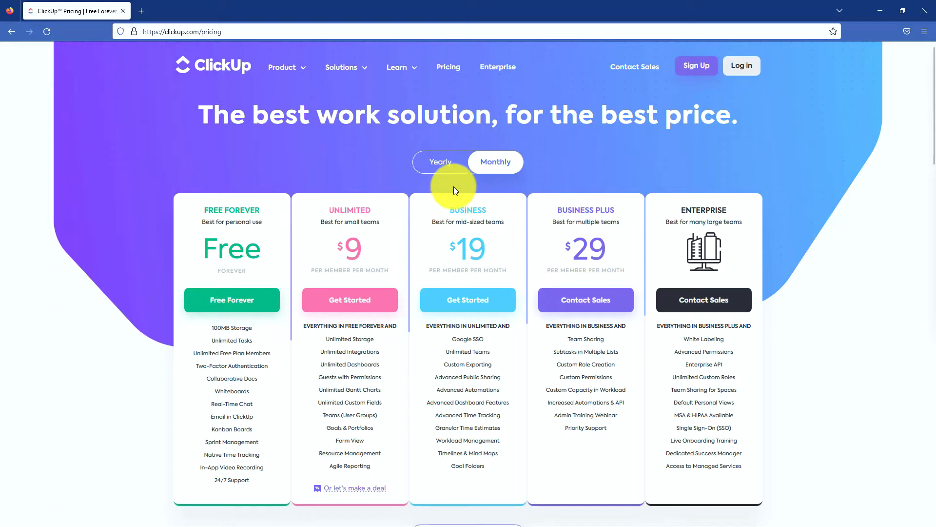
{"action": "left_click", "coordinate": [435, 167]}
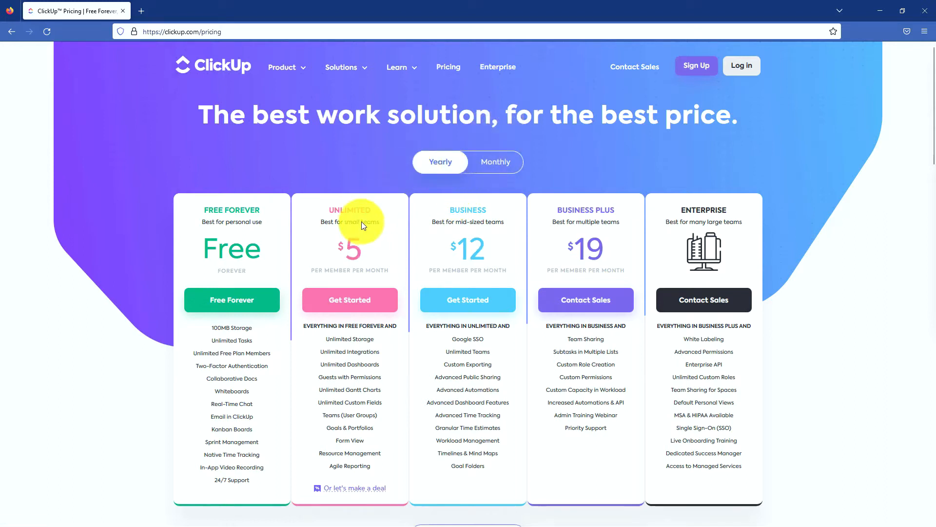
{"action": "scroll", "coordinate": [350, 247], "scroll_direction": "down", "scroll_amount": 1}
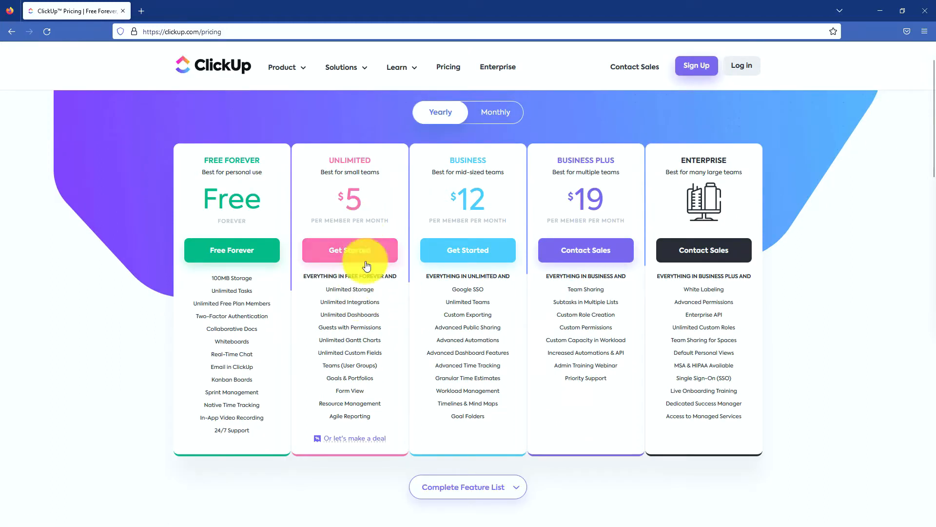
{"action": "mouse_move", "coordinate": [344, 294]}
{"action": "scroll", "coordinate": [362, 257], "scroll_direction": "down", "scroll_amount": 1}
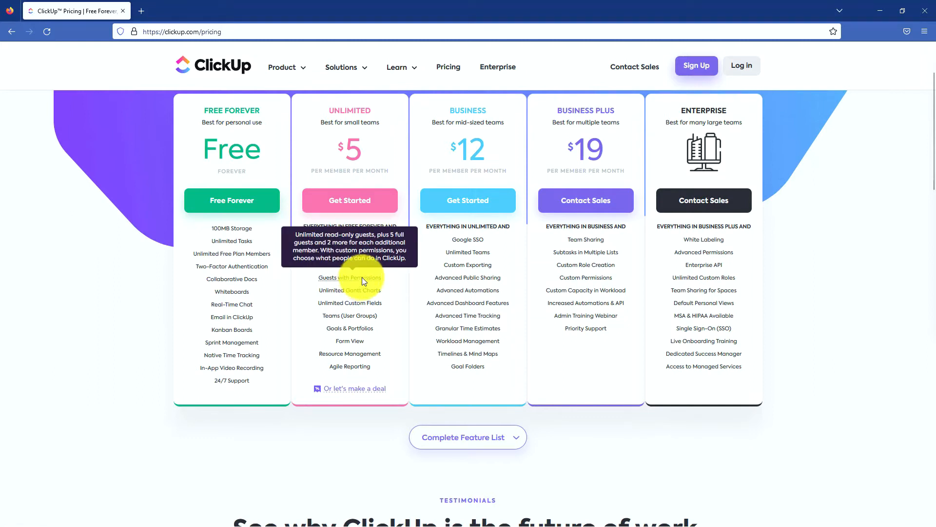
{"action": "mouse_move", "coordinate": [365, 250]}
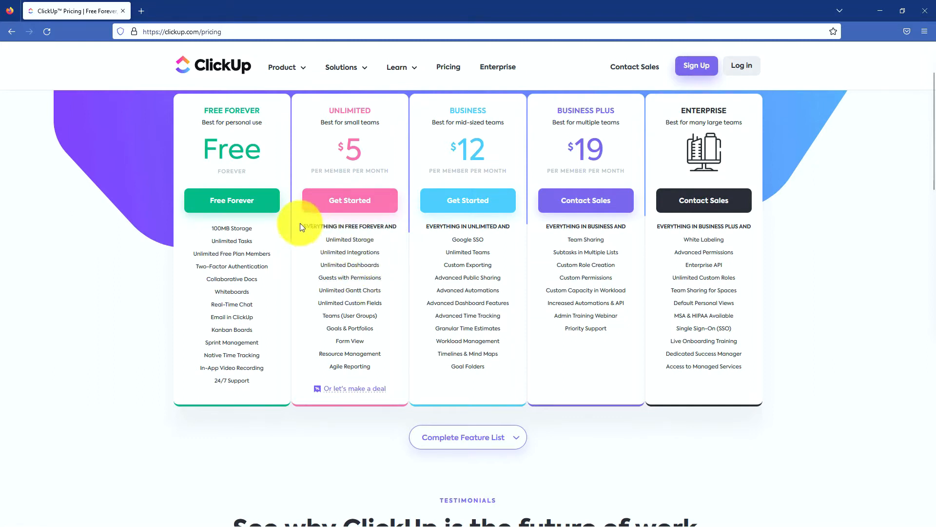
{"action": "mouse_move", "coordinate": [364, 280]}
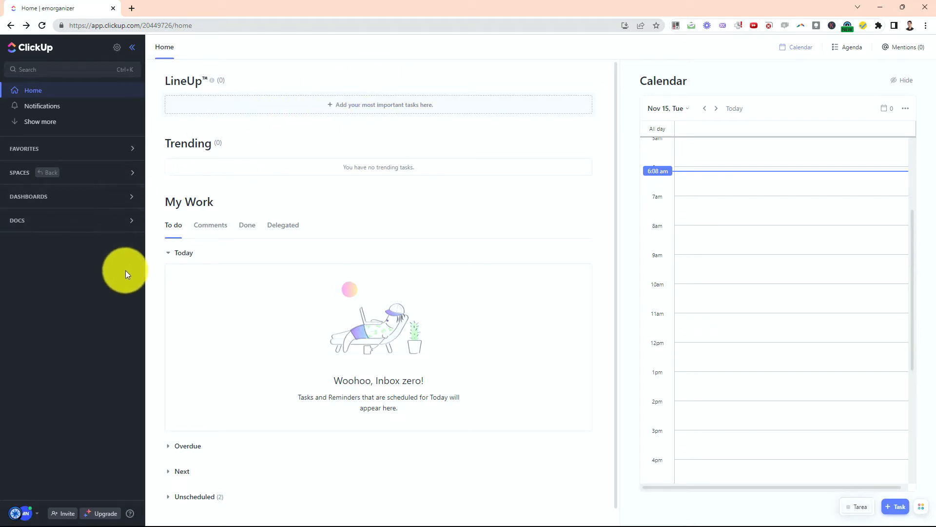
- Open the personal notification settings and clear the watcher options for creating, editing and commenting on a task or subtask
{"action": "mouse_move", "coordinate": [119, 286]}
{"action": "left_mouse_down"}
{"action": "mouse_move", "coordinate": [10, 485]}
{"action": "mouse_move", "coordinate": [41, 457]}
{"action": "left_mouse_up"}
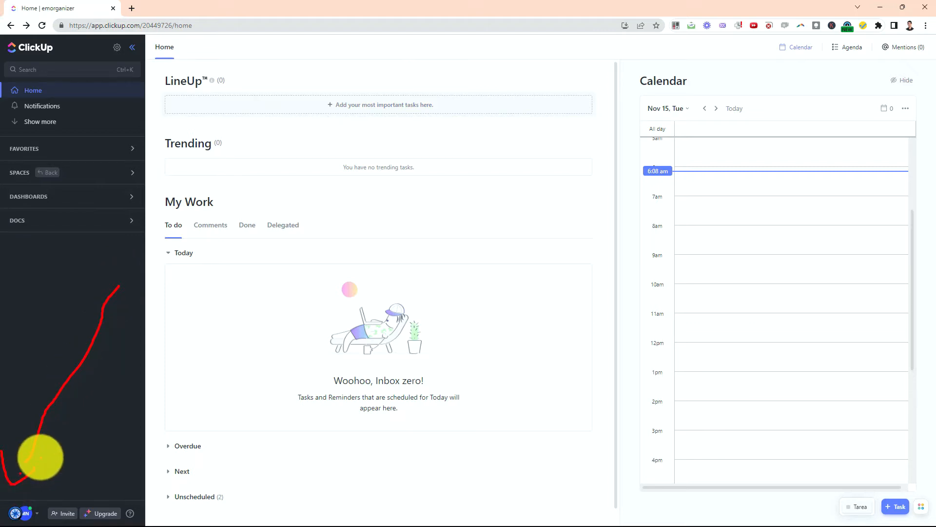
{"action": "left_click", "coordinate": [19, 513]}
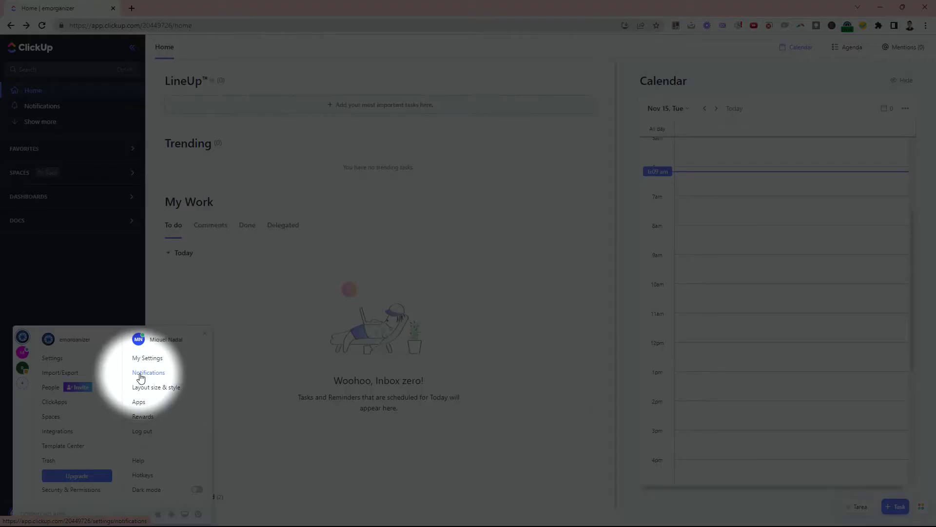
{"action": "left_click", "coordinate": [141, 377]}
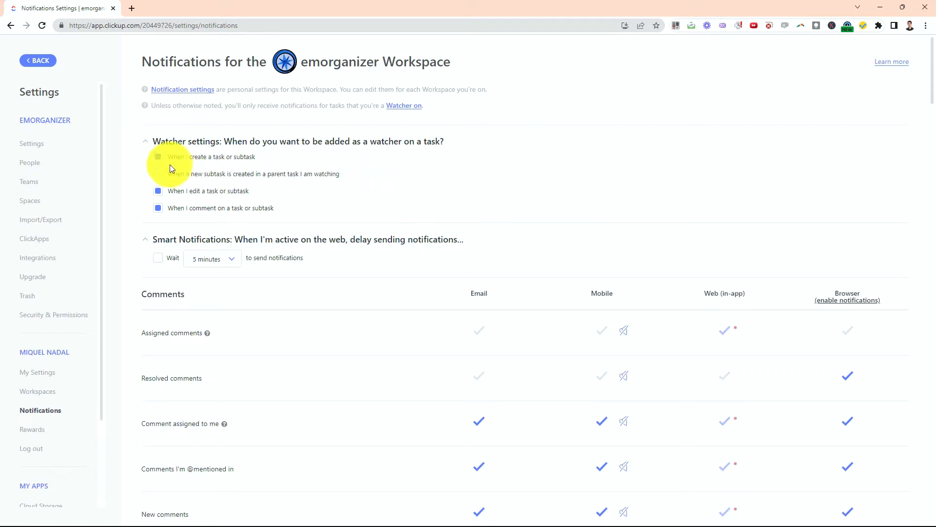
{"action": "left_click", "coordinate": [159, 191]}
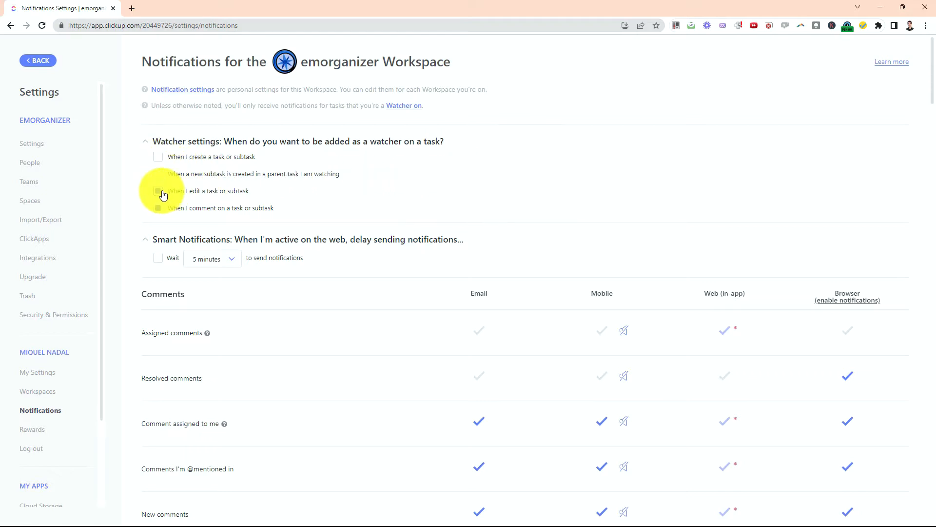
{"action": "left_click", "coordinate": [157, 207]}
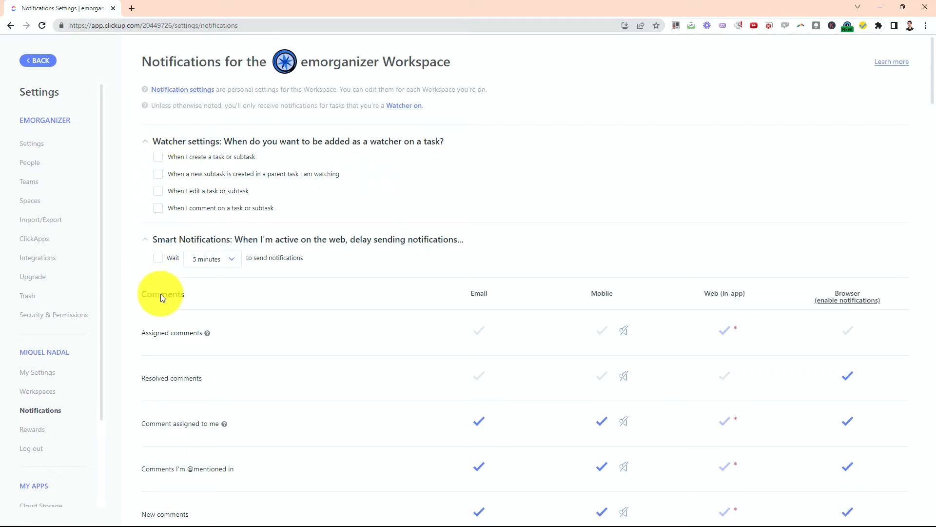
- Try enabling every notification channel for Assigned comments, and turn the whole row back off
{"action": "scroll", "coordinate": [165, 279], "scroll_direction": "down", "scroll_amount": 5}
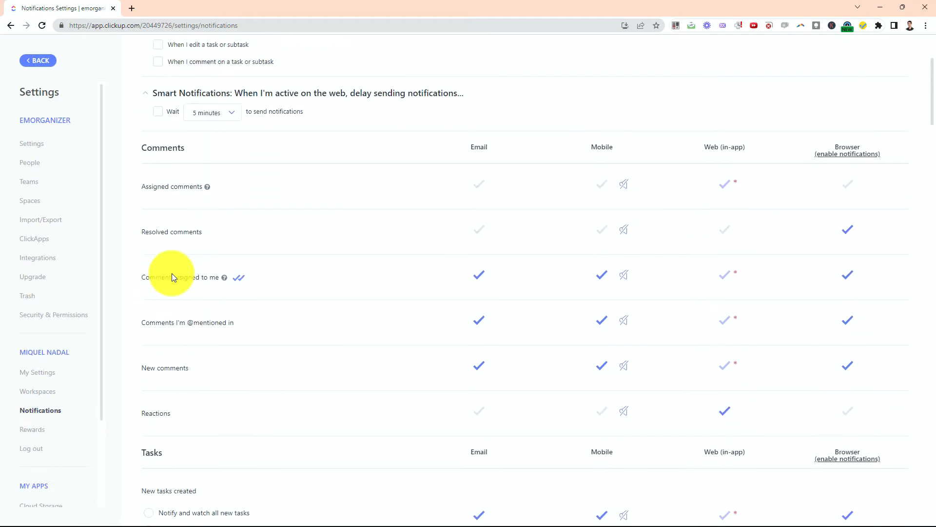
{"action": "scroll", "coordinate": [178, 352], "scroll_direction": "up", "scroll_amount": 1}
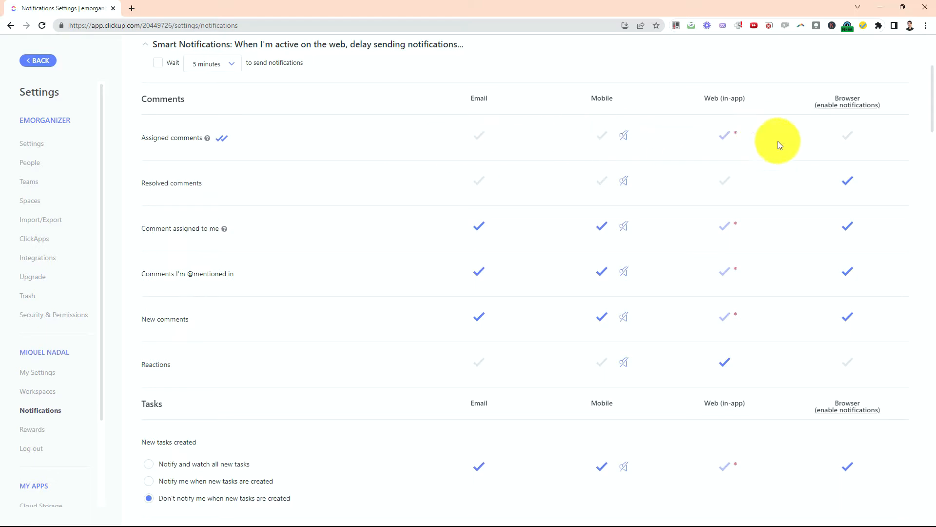
{"action": "left_click", "coordinate": [222, 141]}
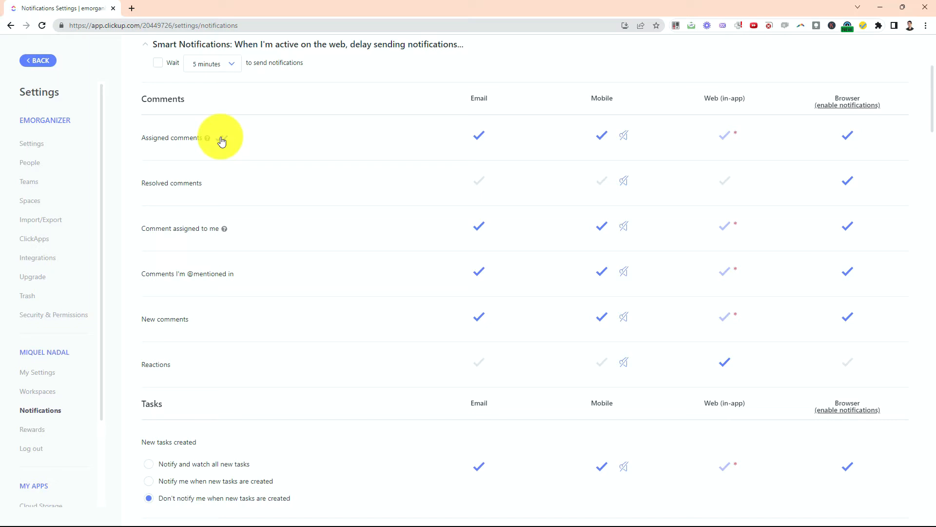
{"action": "left_click", "coordinate": [221, 141]}
{"action": "mouse_move", "coordinate": [246, 129]}
{"action": "left_mouse_down"}
{"action": "mouse_move", "coordinate": [209, 125]}
{"action": "mouse_move", "coordinate": [224, 153]}
{"action": "mouse_move", "coordinate": [253, 132]}
{"action": "left_mouse_up"}
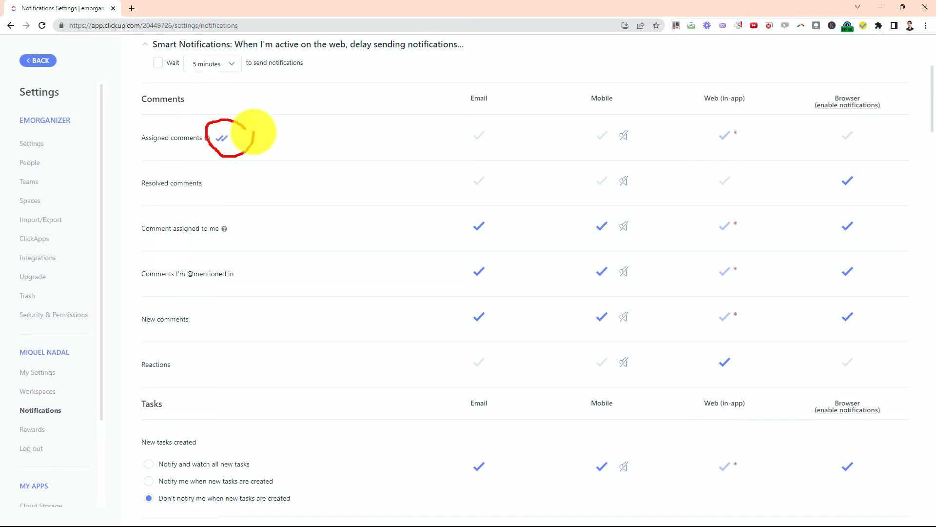
{"action": "left_click", "coordinate": [215, 185]}
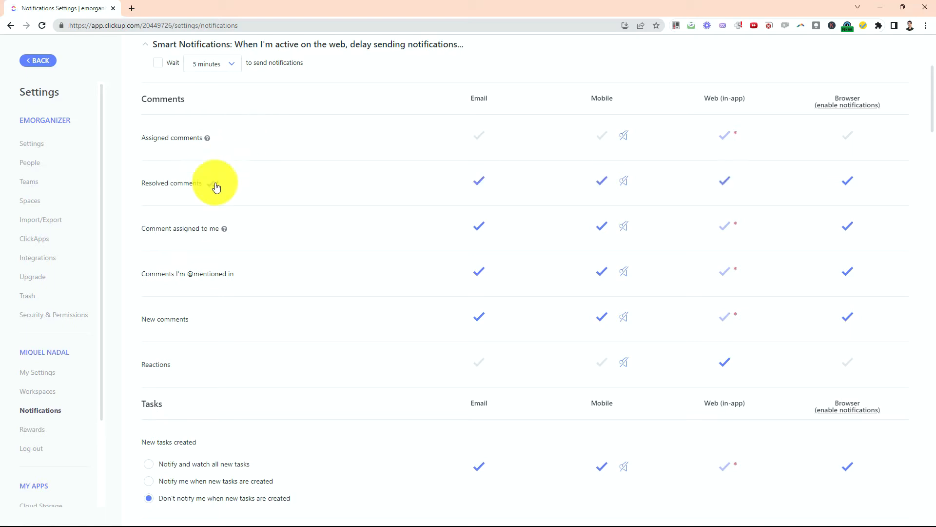
{"action": "left_click", "coordinate": [215, 185]}
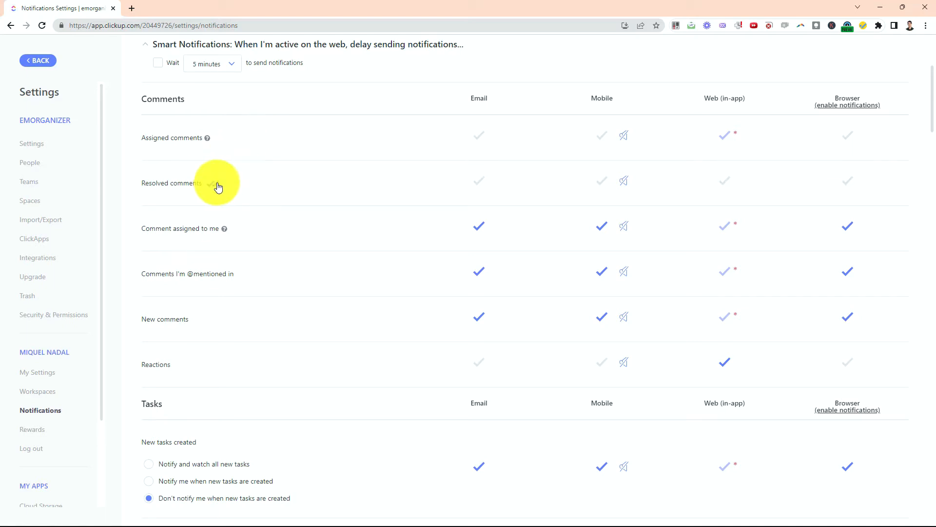
{"action": "left_click", "coordinate": [244, 234]}
{"action": "scroll", "coordinate": [244, 235], "scroll_direction": "down", "scroll_amount": 1}
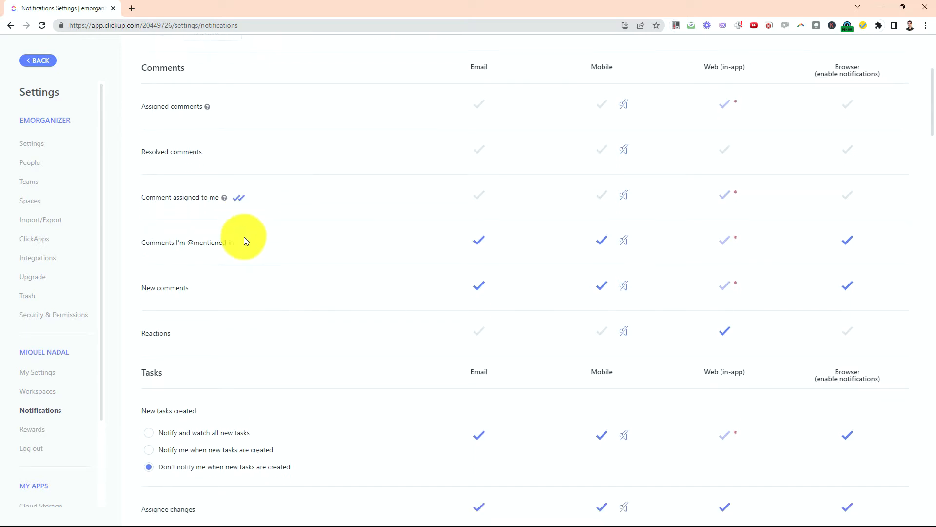
{"action": "left_click", "coordinate": [244, 229]}
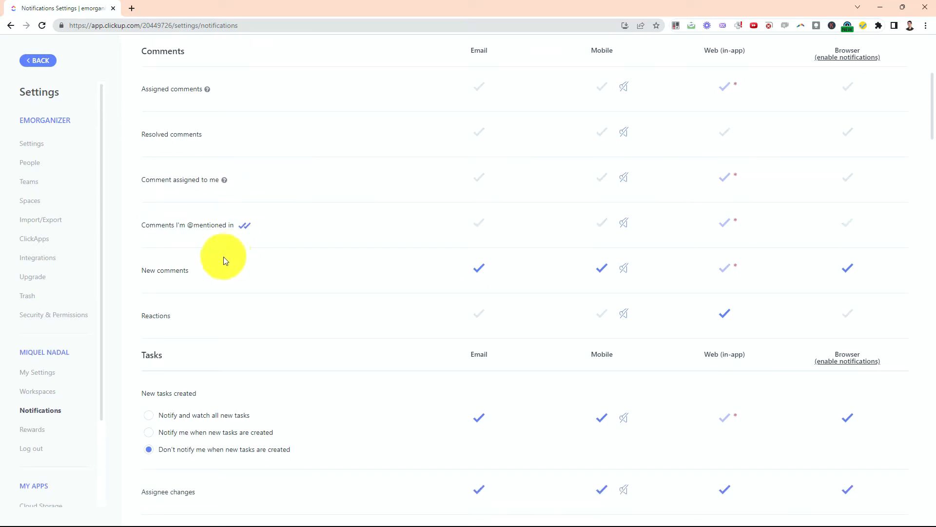
{"action": "left_click", "coordinate": [202, 275]}
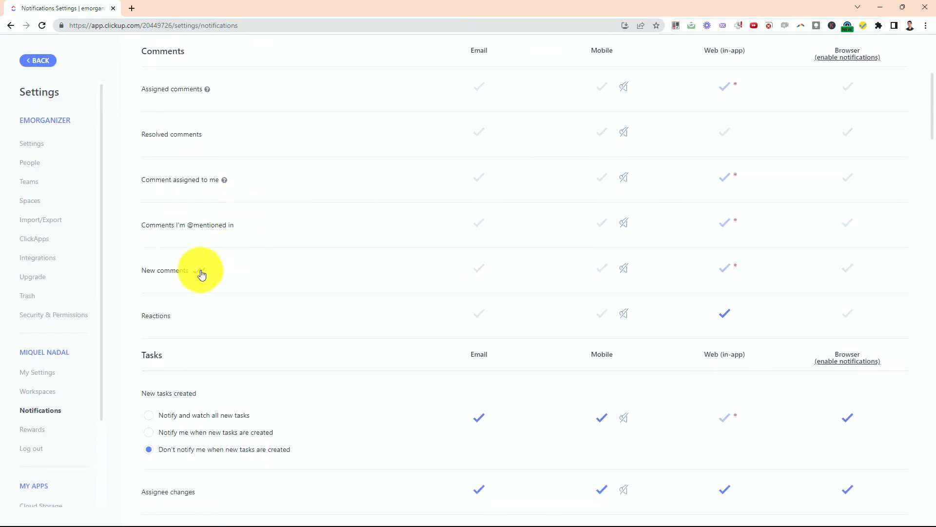
{"action": "scroll", "coordinate": [200, 254], "scroll_direction": "down", "scroll_amount": 1}
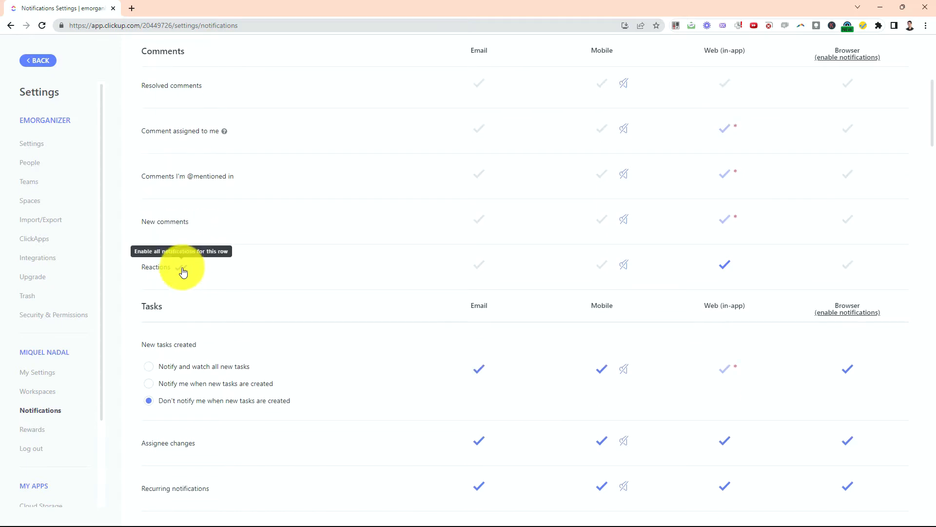
{"action": "left_click", "coordinate": [184, 272]}
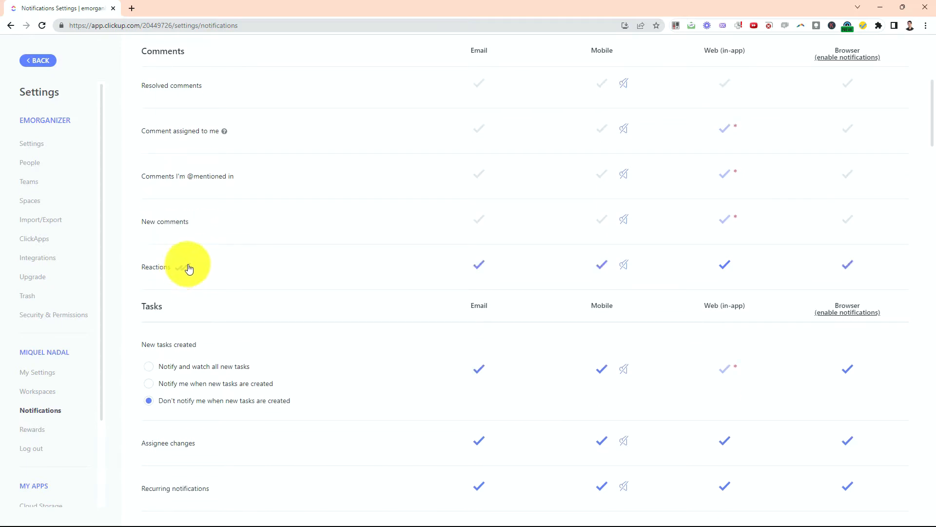
- Disable all available notification channels for New tasks created in the Tasks section
{"action": "scroll", "coordinate": [166, 261], "scroll_direction": "down", "scroll_amount": 1}
{"action": "mouse_move", "coordinate": [171, 307]}
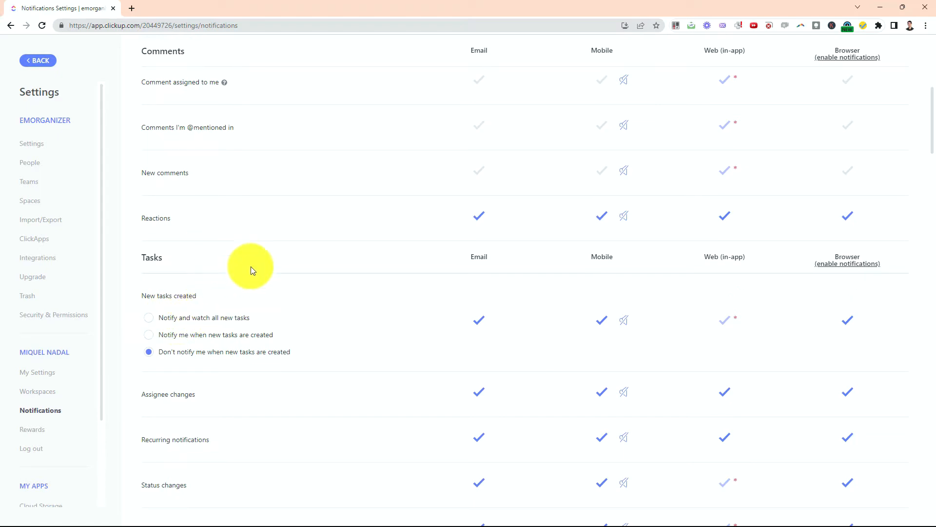
{"action": "scroll", "coordinate": [234, 259], "scroll_direction": "down", "scroll_amount": 1}
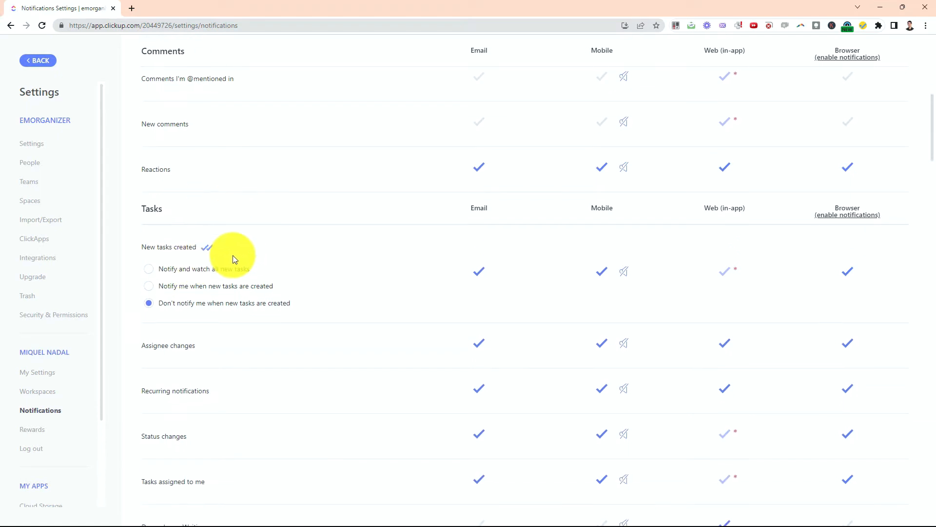
{"action": "left_click", "coordinate": [209, 250]}
- Disable all available notification channels for Assignee changes, Recurring notifications, Status changes and Tasks assigned to me
{"action": "scroll", "coordinate": [189, 254], "scroll_direction": "down", "scroll_amount": 2}
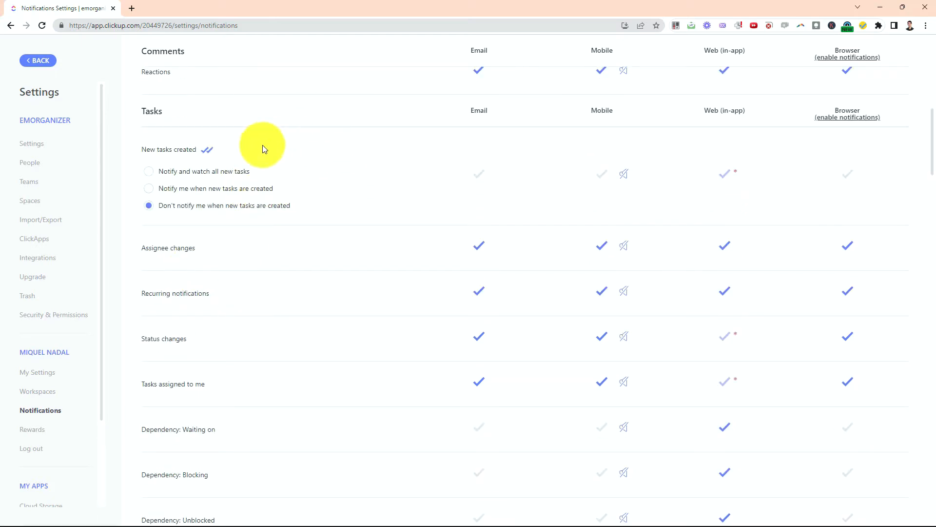
{"action": "scroll", "coordinate": [207, 256], "scroll_direction": "down", "scroll_amount": 1}
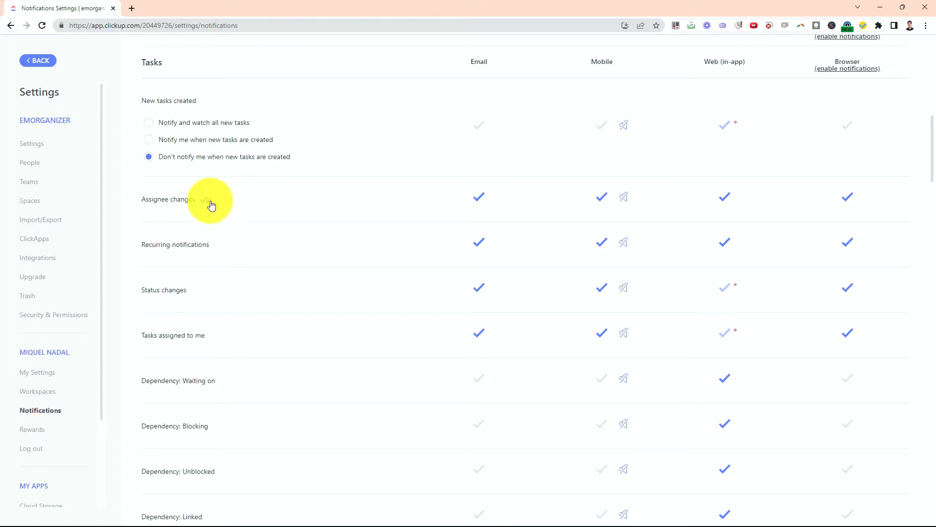
{"action": "left_click", "coordinate": [207, 199]}
{"action": "left_click", "coordinate": [222, 245]}
{"action": "left_click", "coordinate": [199, 291]}
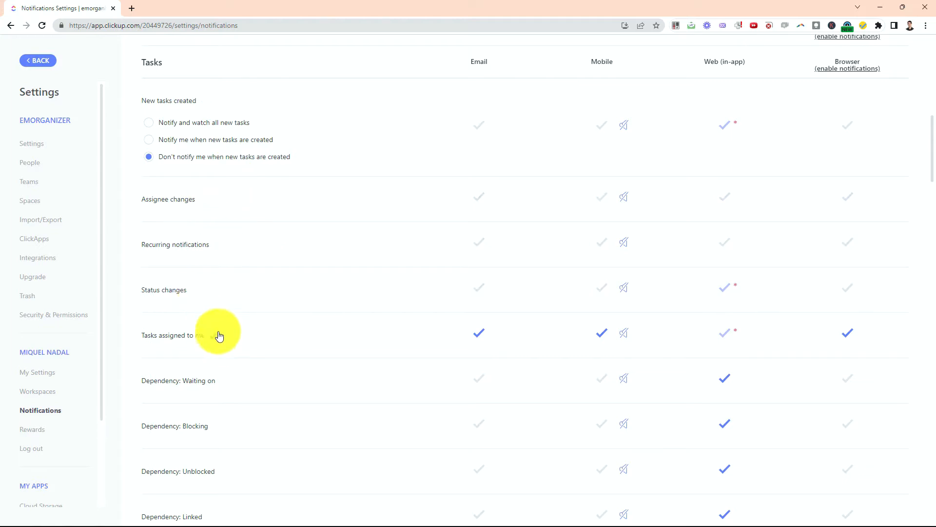
{"action": "left_click", "coordinate": [218, 335]}
- Disable every notification channel for Dependency: Waiting on by toggling the whole row on and back off
{"action": "left_click", "coordinate": [230, 386]}
{"action": "scroll", "coordinate": [230, 349], "scroll_direction": "down", "scroll_amount": 2}
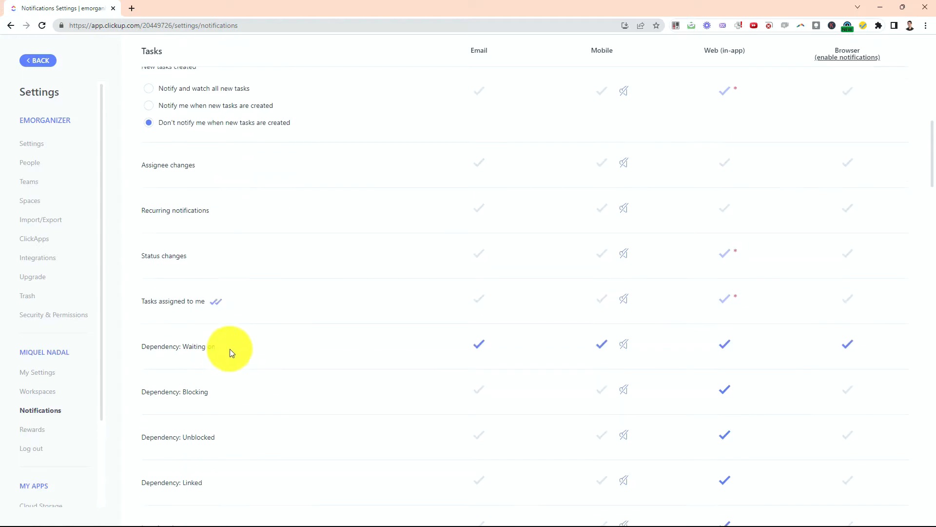
{"action": "scroll", "coordinate": [249, 346], "scroll_direction": "down", "scroll_amount": 1}
{"action": "left_click", "coordinate": [231, 239]}
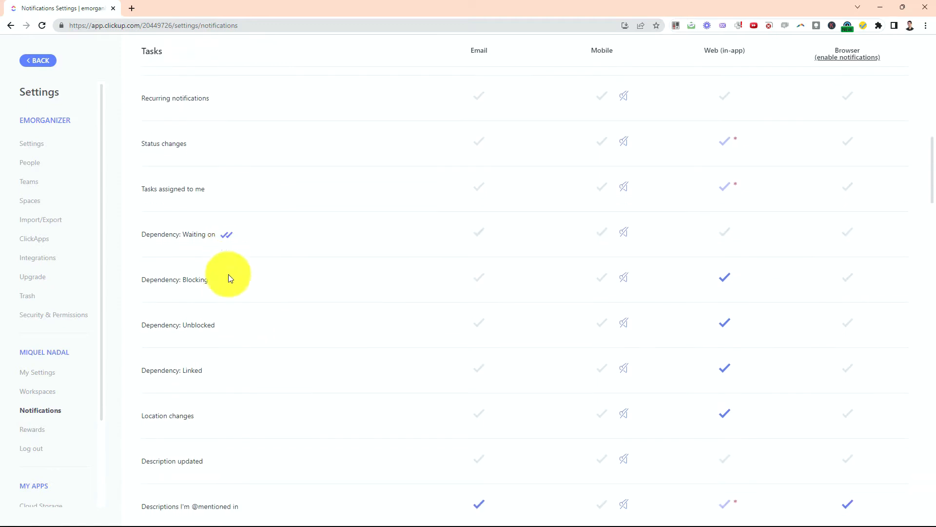
- Disable every notification channel for Dependency: Blocking and Dependency: Unblocked by toggling each whole row on and back off
{"action": "left_click", "coordinate": [225, 282]}
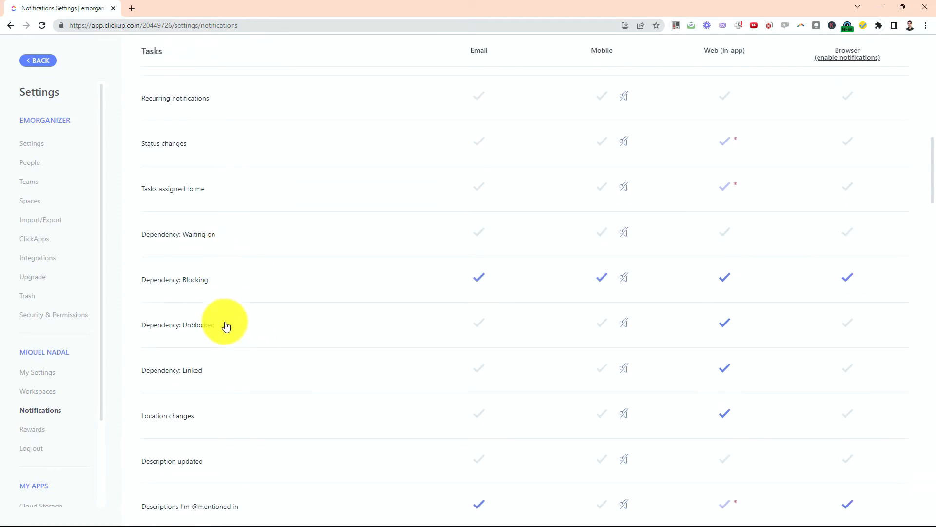
{"action": "left_click", "coordinate": [227, 325]}
{"action": "left_click", "coordinate": [219, 280]}
{"action": "scroll", "coordinate": [248, 317], "scroll_direction": "down", "scroll_amount": 2}
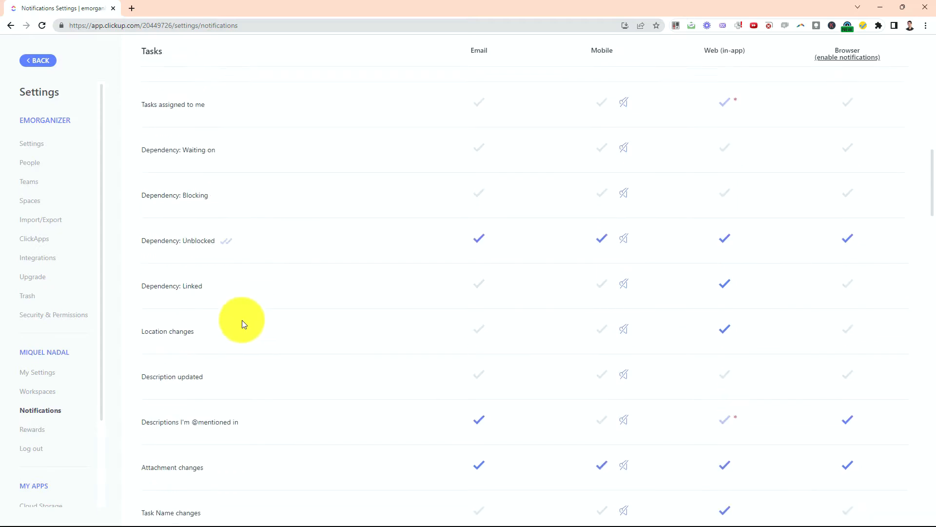
{"action": "left_click", "coordinate": [226, 229]}
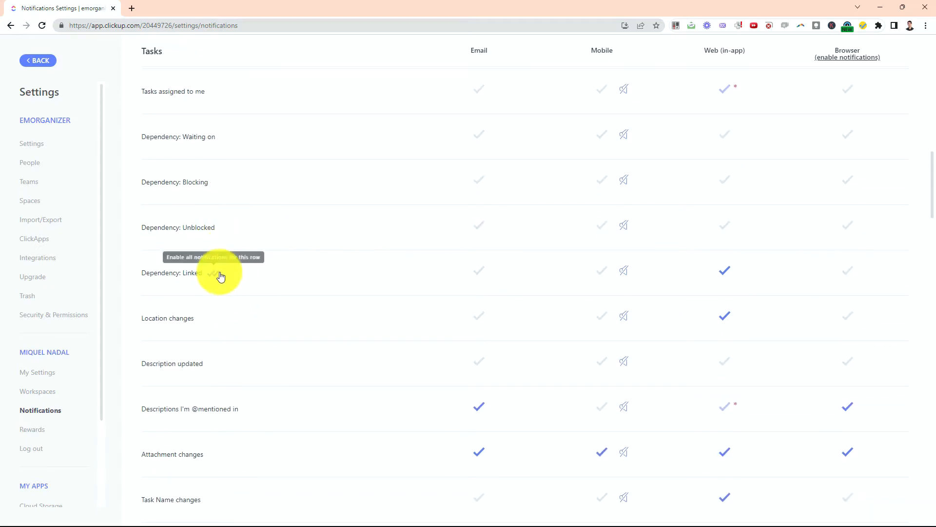
- Enable all notification channels for the Dependency: Linked and Location changes rows
{"action": "left_click", "coordinate": [220, 275]}
{"action": "left_click", "coordinate": [207, 321]}
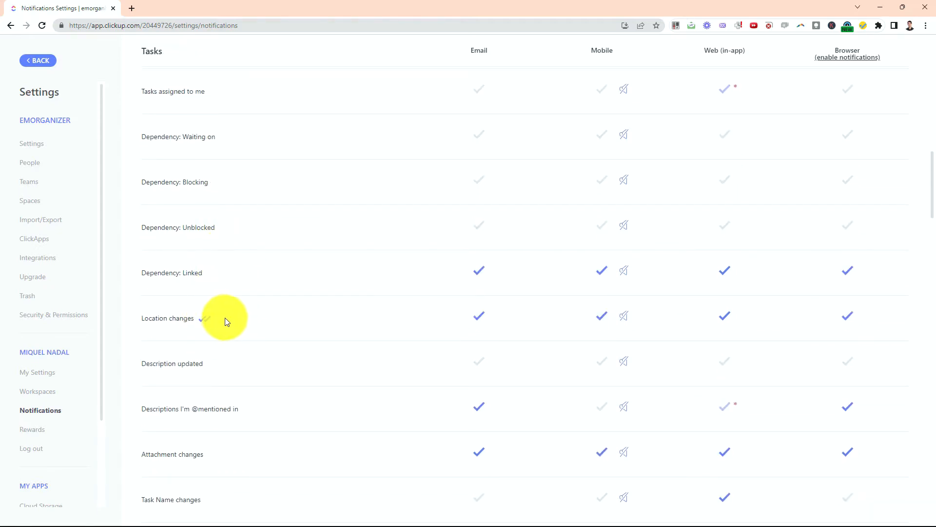
{"action": "scroll", "coordinate": [225, 318], "scroll_direction": "down", "scroll_amount": 2}
{"action": "scroll", "coordinate": [244, 273], "scroll_direction": "down", "scroll_amount": 2}
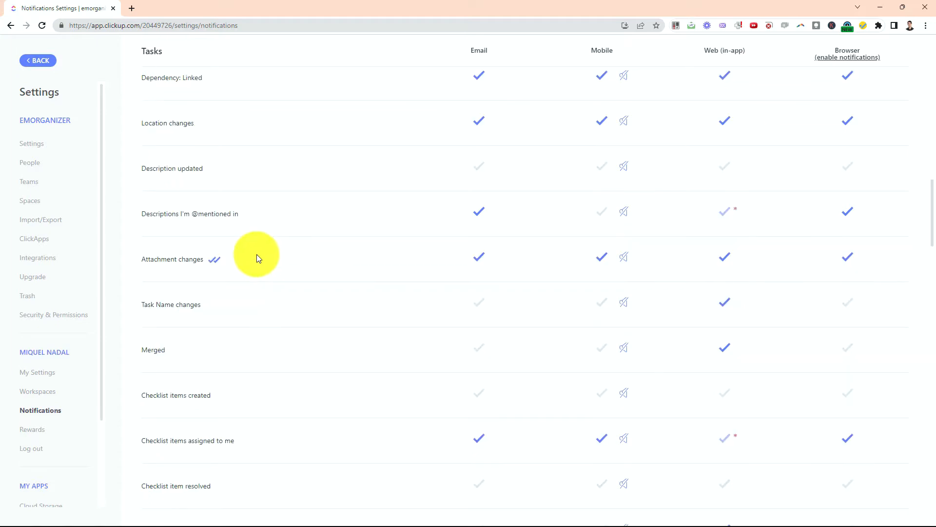
{"action": "left_click", "coordinate": [249, 214]}
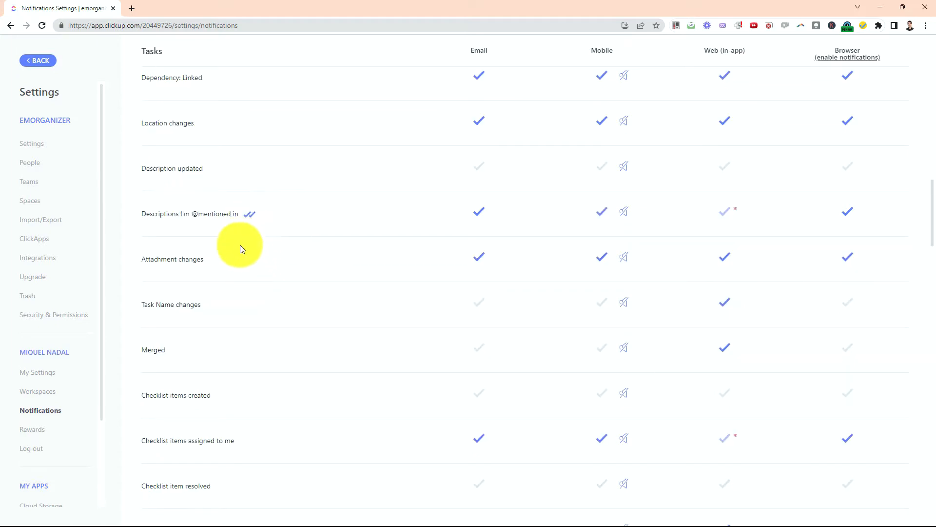
{"action": "left_click", "coordinate": [252, 212]}
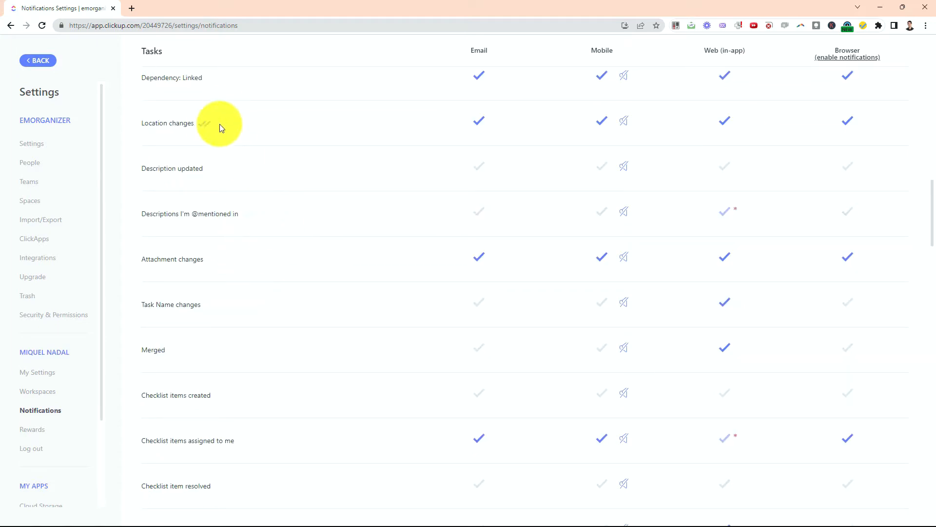
{"action": "left_click", "coordinate": [214, 124]}
- Disable all notification channels for Due Date changes, Due Date overdue and Start date changes in the Start & Due Dates section
{"action": "scroll", "coordinate": [259, 190], "scroll_direction": "down", "scroll_amount": 4}
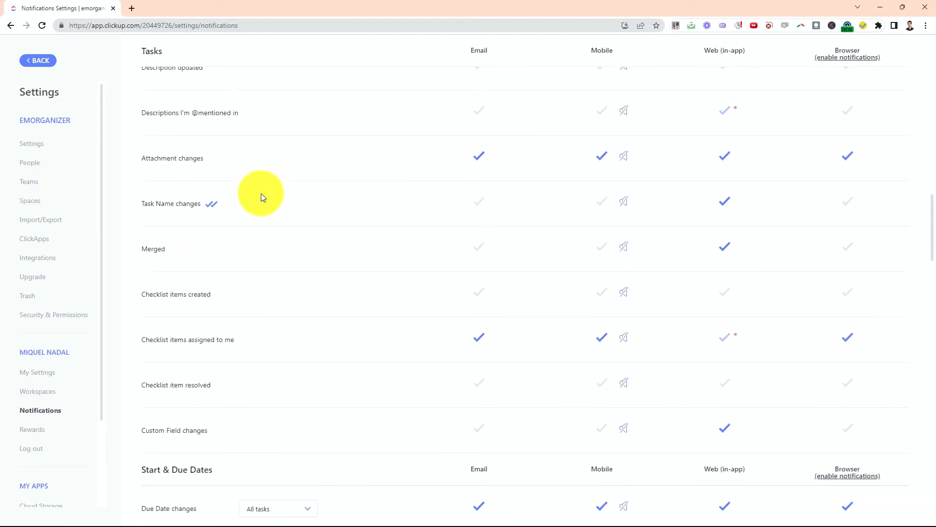
{"action": "scroll", "coordinate": [256, 208], "scroll_direction": "down", "scroll_amount": 7}
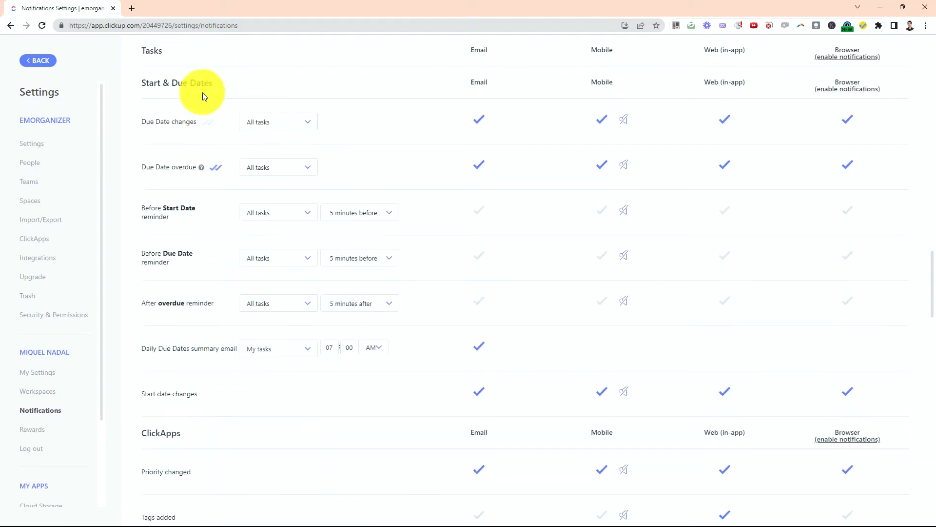
{"action": "left_click", "coordinate": [208, 122]}
{"action": "left_click", "coordinate": [218, 171]}
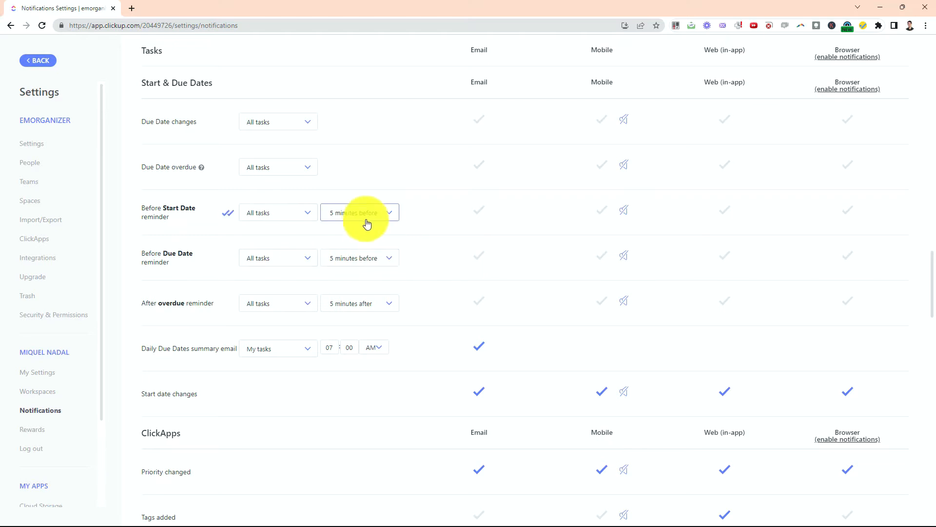
{"action": "scroll", "coordinate": [366, 223], "scroll_direction": "down", "scroll_amount": 6}
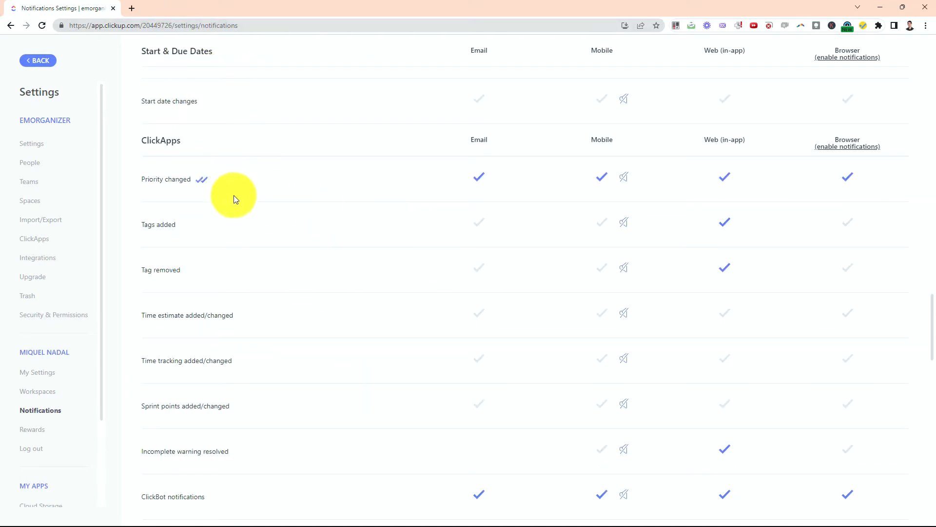
- Disable all notification channels for Priority changed, Tags added and Tag removed in the ClickApps section
{"action": "left_click", "coordinate": [208, 181]}
{"action": "left_click", "coordinate": [192, 227]}
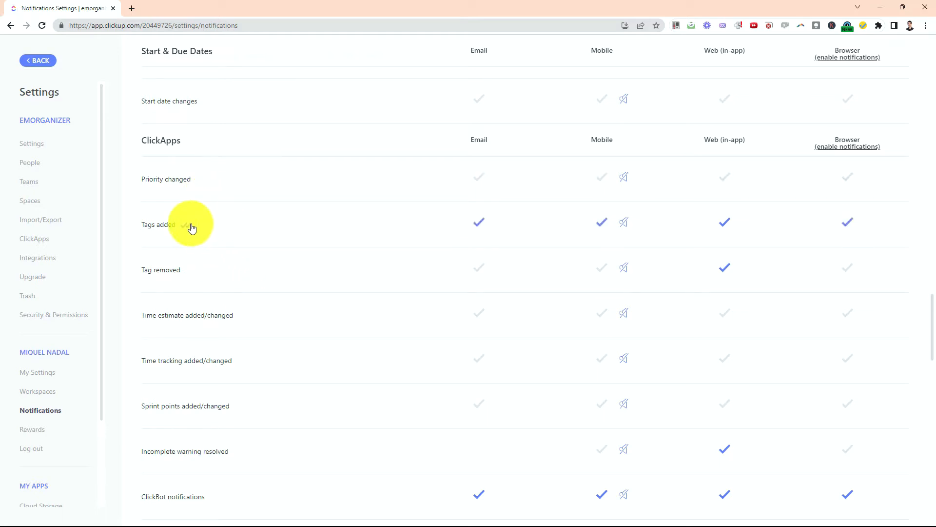
{"action": "left_click", "coordinate": [184, 225]}
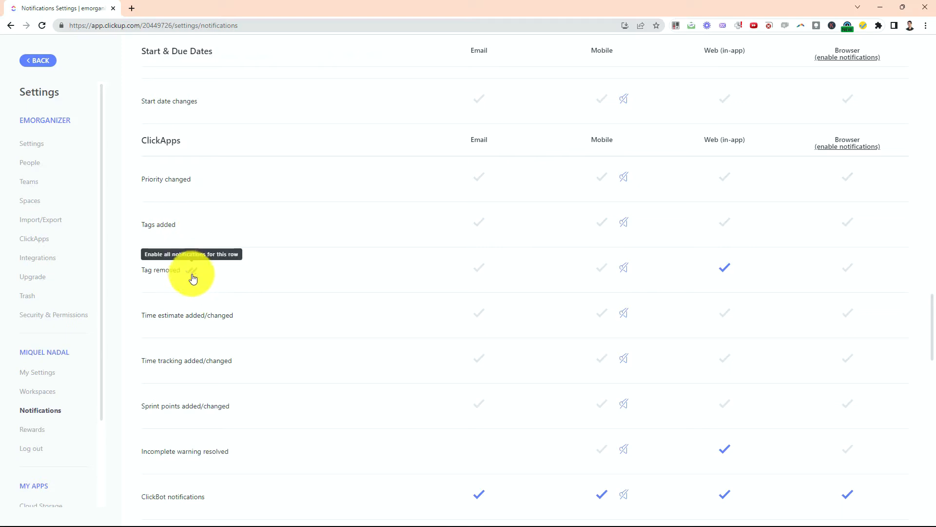
{"action": "left_click", "coordinate": [189, 273]}
{"action": "left_click", "coordinate": [190, 273]}
{"action": "scroll", "coordinate": [224, 258], "scroll_direction": "down", "scroll_amount": 5}
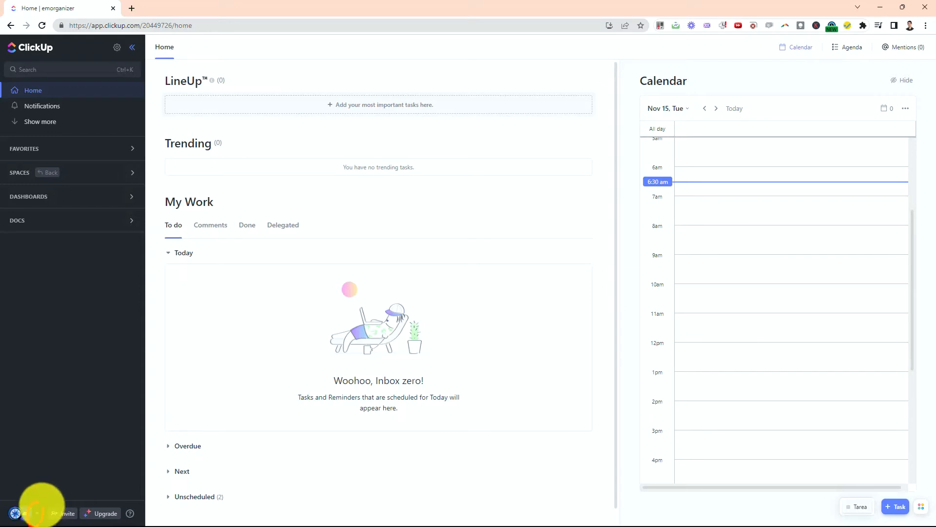
{"action": "left_click", "coordinate": [27, 512]}
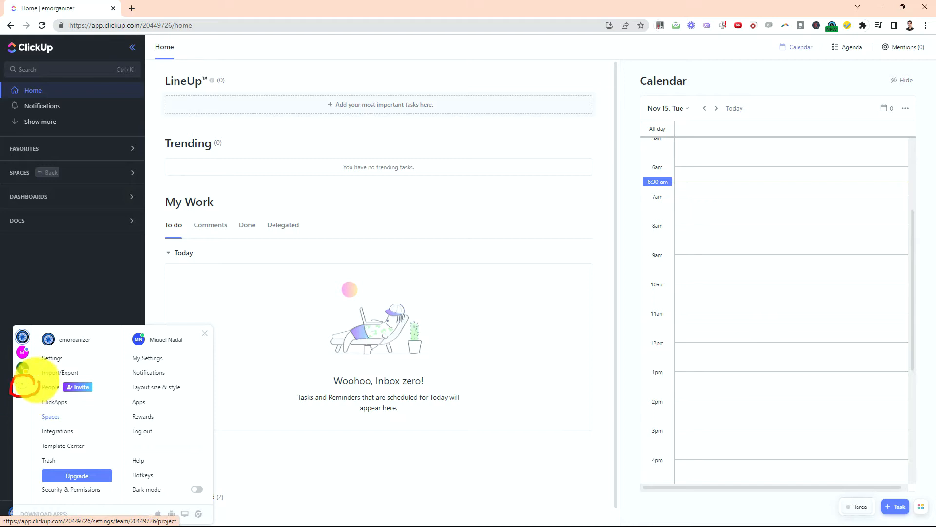
{"action": "key", "text": "Escape"}
{"action": "left_click", "coordinate": [7, 397]}
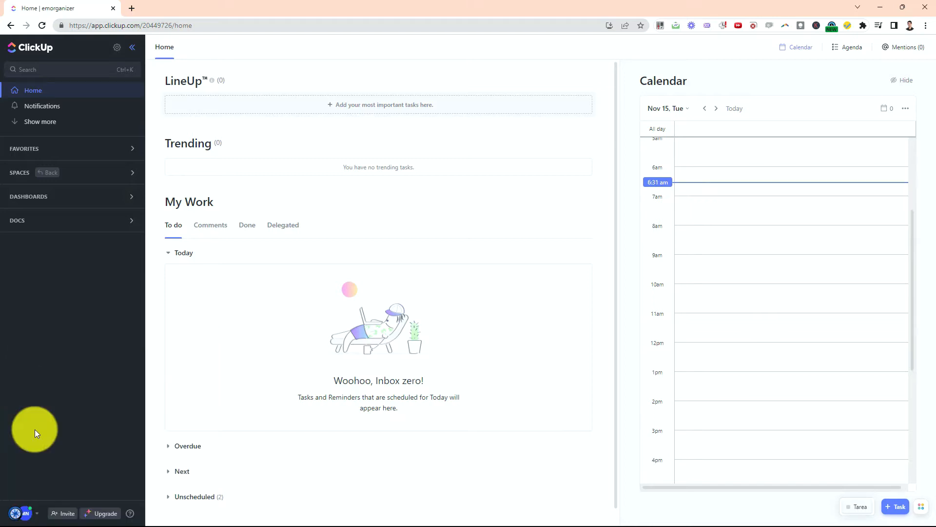
- Start creating a new workspace and accept the suggested workspace name
{"action": "left_click", "coordinate": [39, 510]}
{"action": "left_click", "coordinate": [22, 388]}
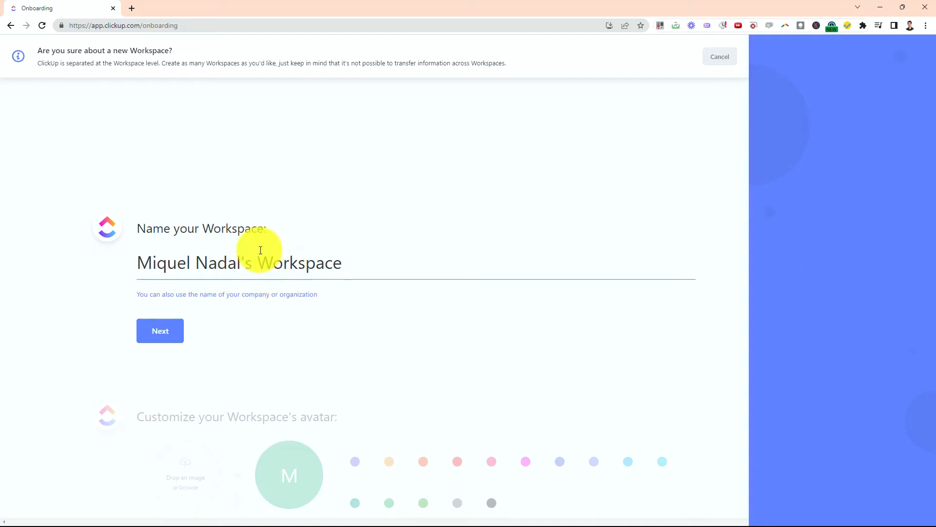
{"action": "left_click", "coordinate": [159, 330]}
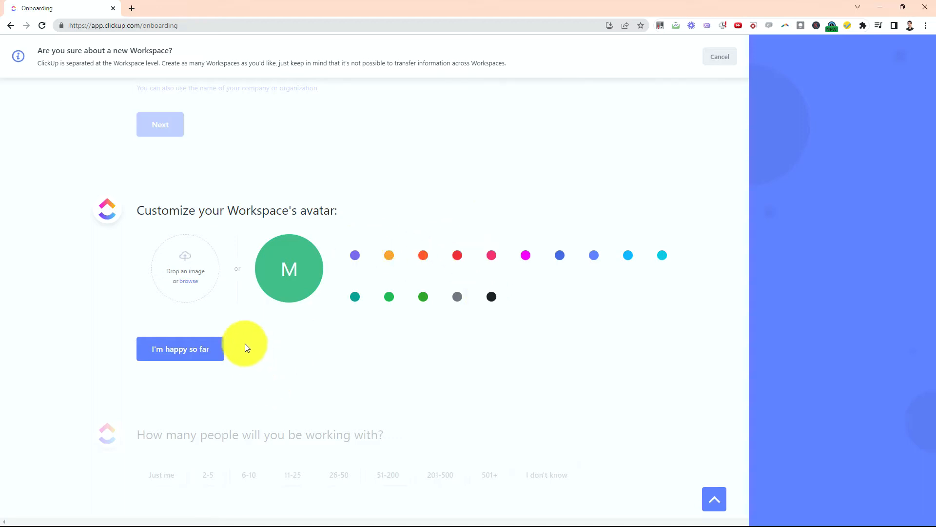
- Accept the default green avatar for the workspace and choose Just me as the number of people
{"action": "left_click", "coordinate": [167, 347]}
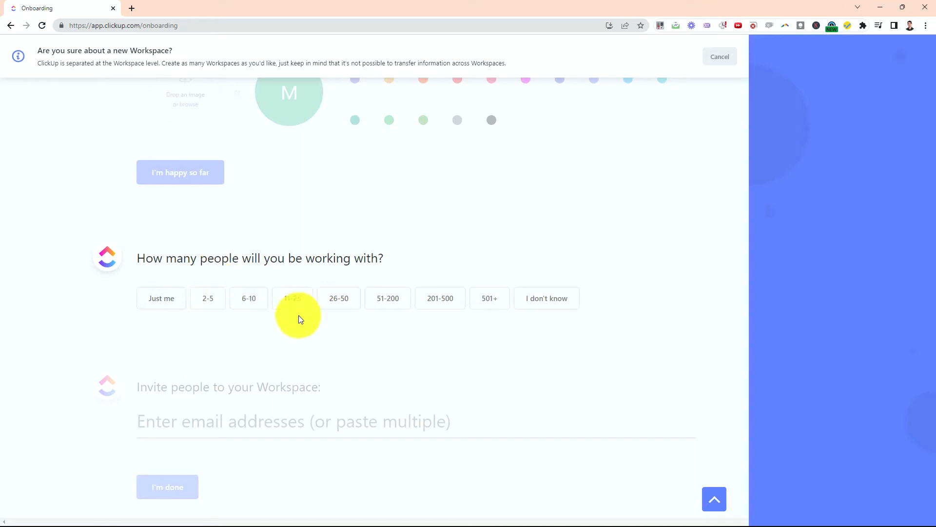
{"action": "left_click", "coordinate": [283, 309]}
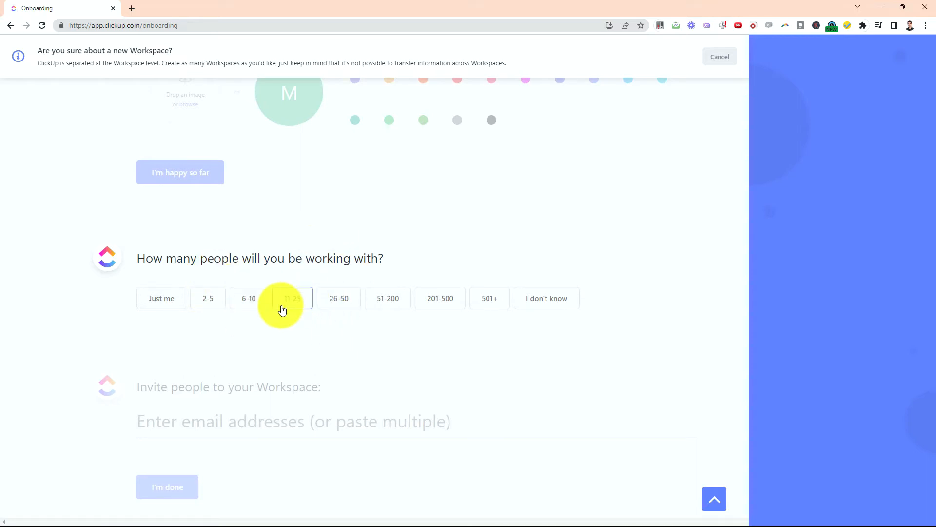
{"action": "left_click", "coordinate": [153, 303]}
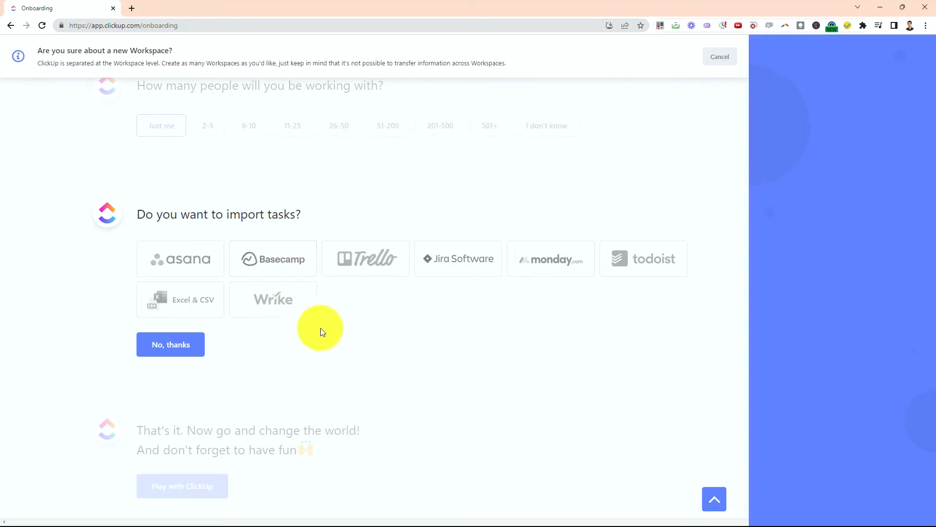
- Decline importing tasks and finish the setup to enter the new workspace
{"action": "mouse_move", "coordinate": [219, 288]}
{"action": "left_mouse_down"}
{"action": "mouse_move", "coordinate": [148, 283]}
{"action": "mouse_move", "coordinate": [228, 336]}
{"action": "left_mouse_up"}
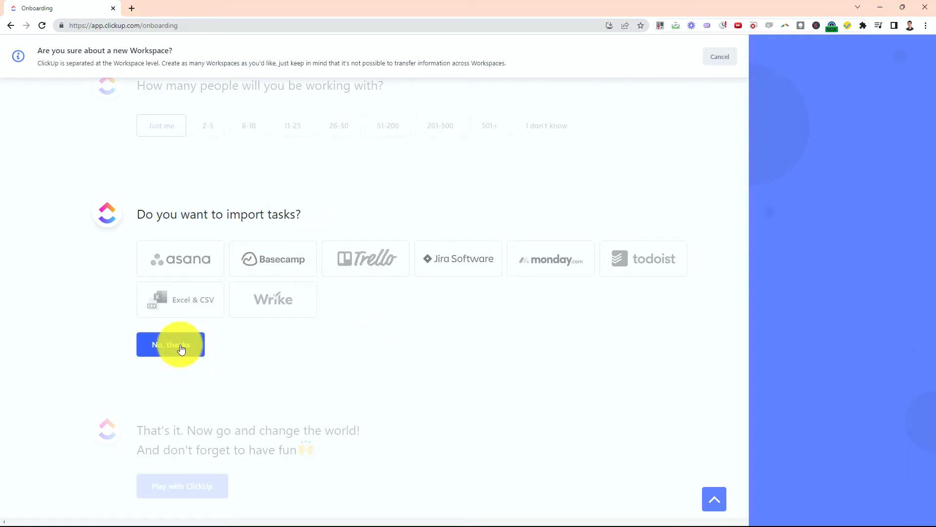
{"action": "left_click", "coordinate": [180, 347]}
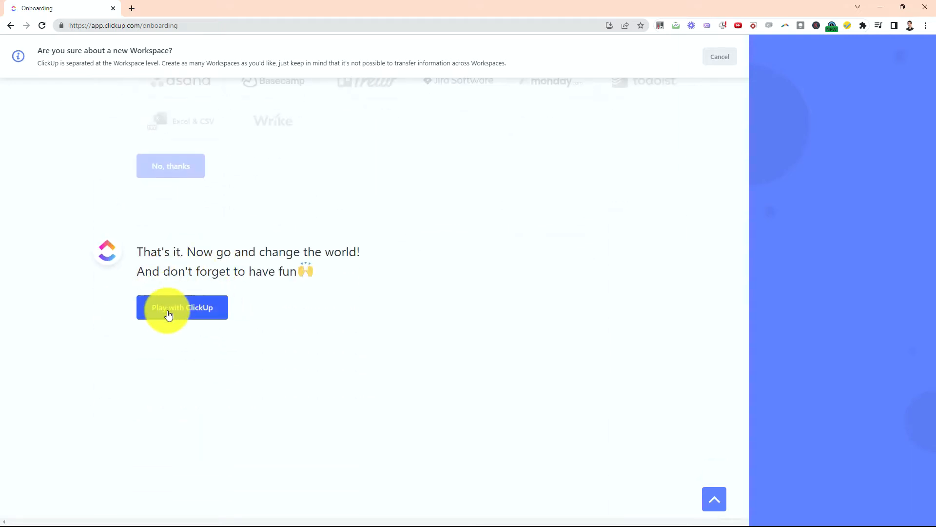
{"action": "left_click", "coordinate": [181, 317]}
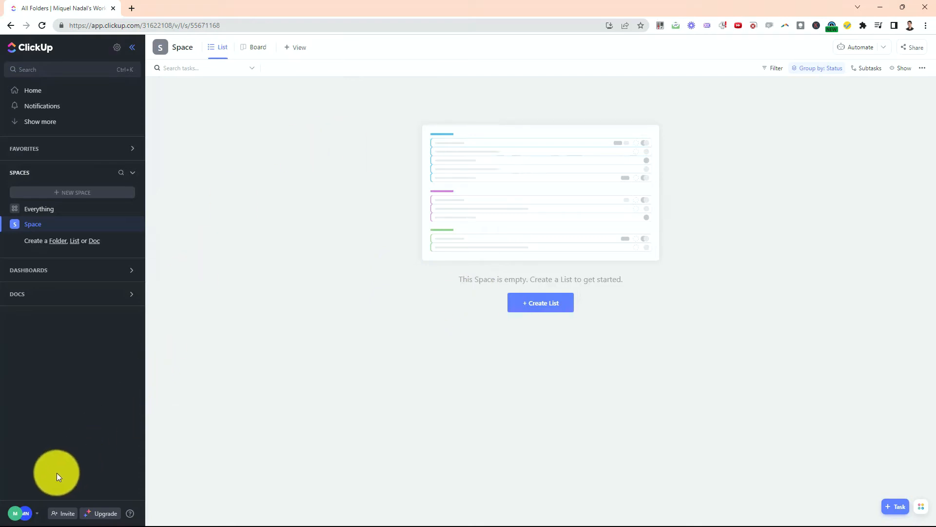
- Change the interface language to Español in the personal settings' Language & Region section
{"action": "left_click", "coordinate": [39, 511]}
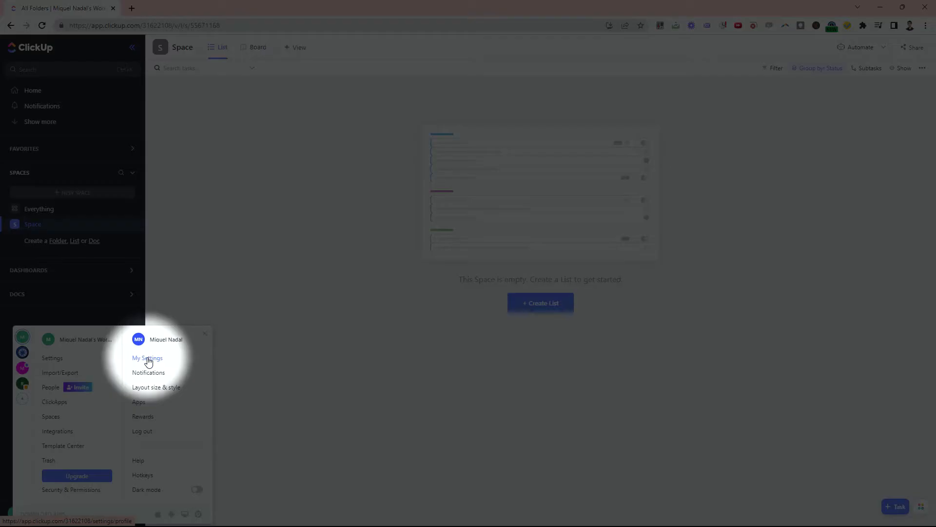
{"action": "left_click", "coordinate": [149, 360]}
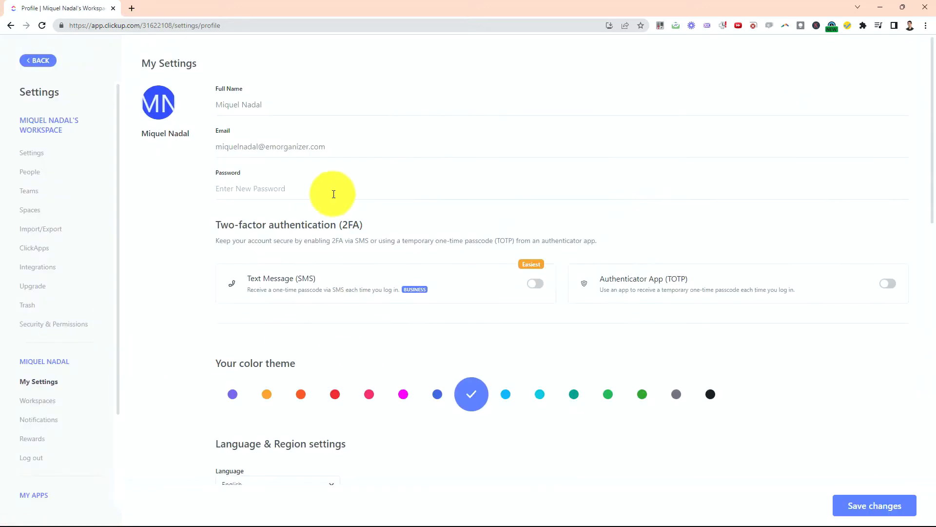
{"action": "scroll", "coordinate": [334, 210], "scroll_direction": "down", "scroll_amount": 1}
{"action": "scroll", "coordinate": [333, 226], "scroll_direction": "down", "scroll_amount": 2}
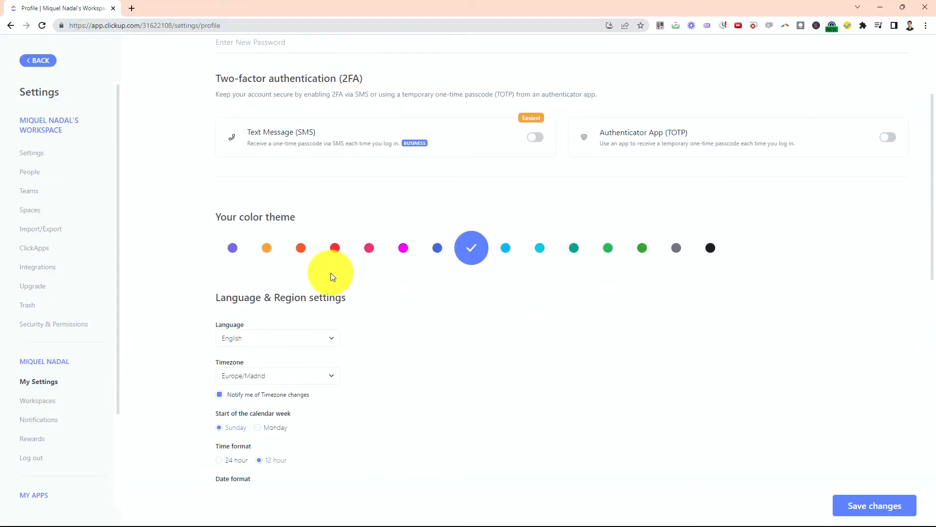
{"action": "mouse_move", "coordinate": [335, 293]}
{"action": "left_mouse_down"}
{"action": "mouse_move", "coordinate": [344, 299]}
{"action": "mouse_move", "coordinate": [317, 299]}
{"action": "mouse_move", "coordinate": [201, 367]}
{"action": "mouse_move", "coordinate": [376, 324]}
{"action": "mouse_move", "coordinate": [313, 289]}
{"action": "mouse_move", "coordinate": [268, 278]}
{"action": "mouse_move", "coordinate": [207, 292]}
{"action": "left_mouse_up"}
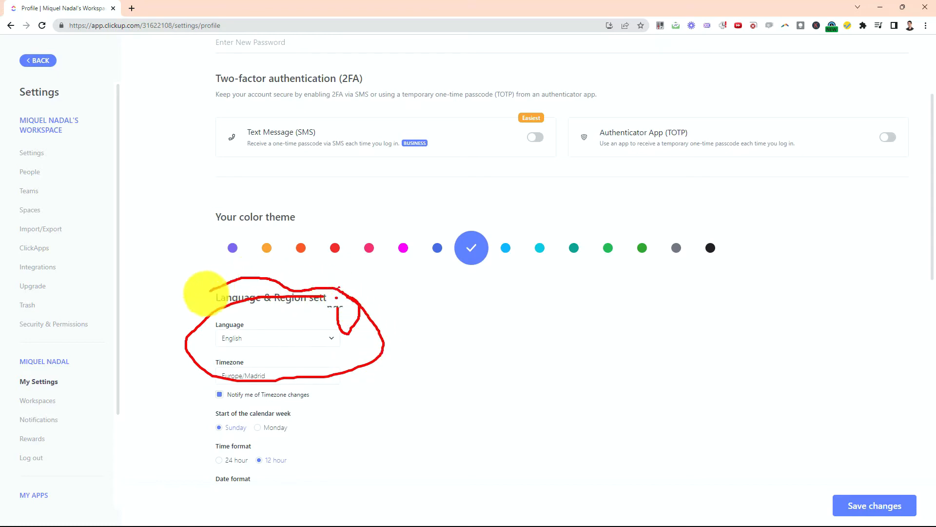
{"action": "left_click", "coordinate": [239, 339]}
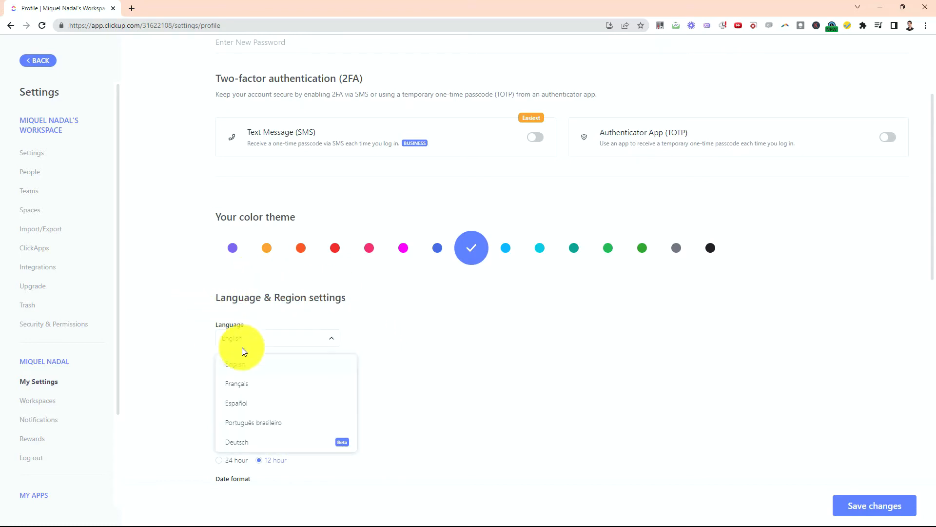
{"action": "left_click", "coordinate": [240, 401]}
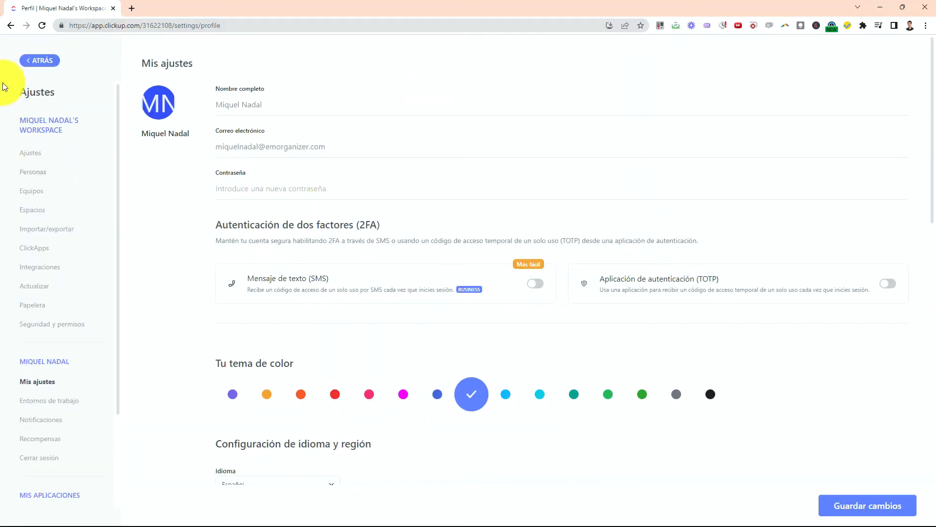
- Return from the settings to the workspace and look over the workspace and account menu in Spanish
{"action": "left_click", "coordinate": [39, 60]}
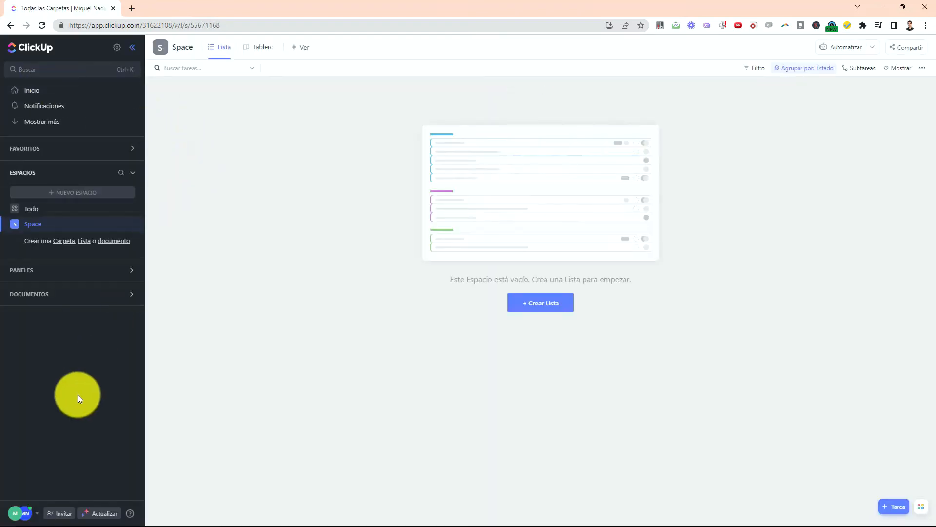
{"action": "left_click", "coordinate": [24, 513]}
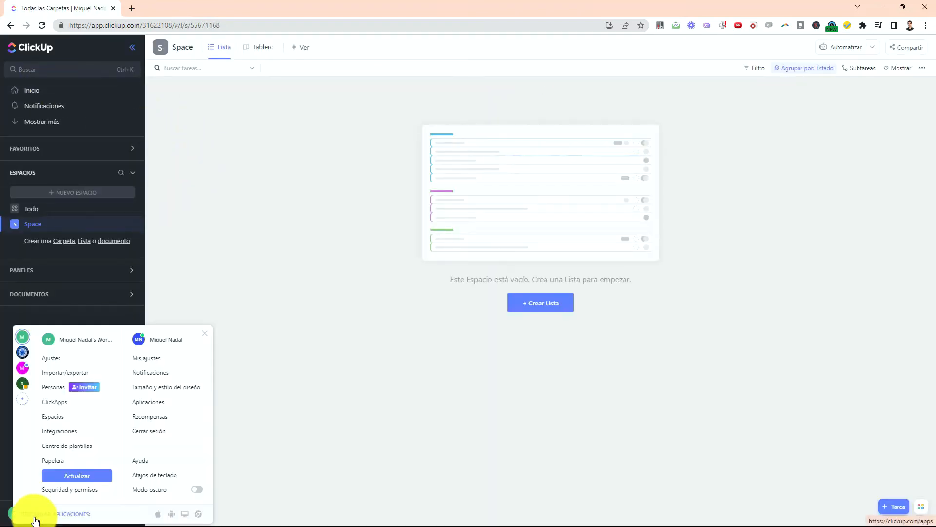
{"action": "left_click", "coordinate": [171, 215]}
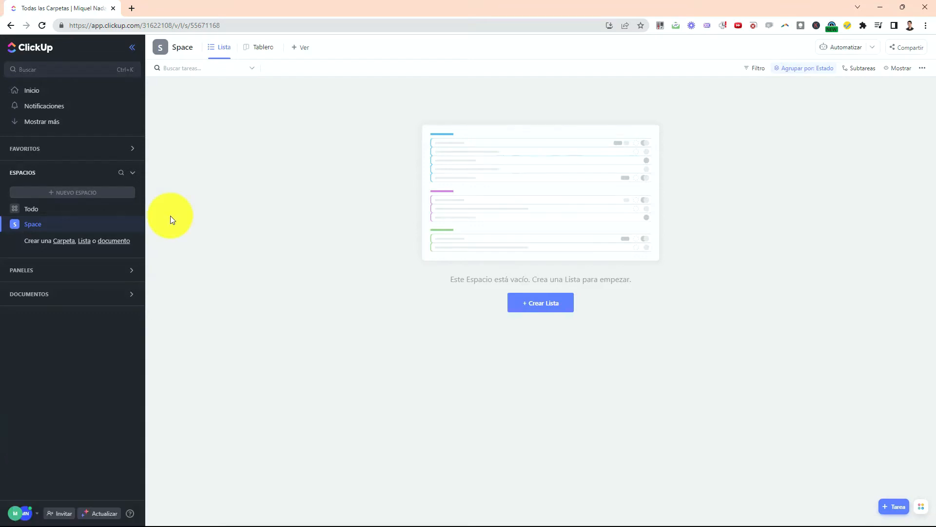
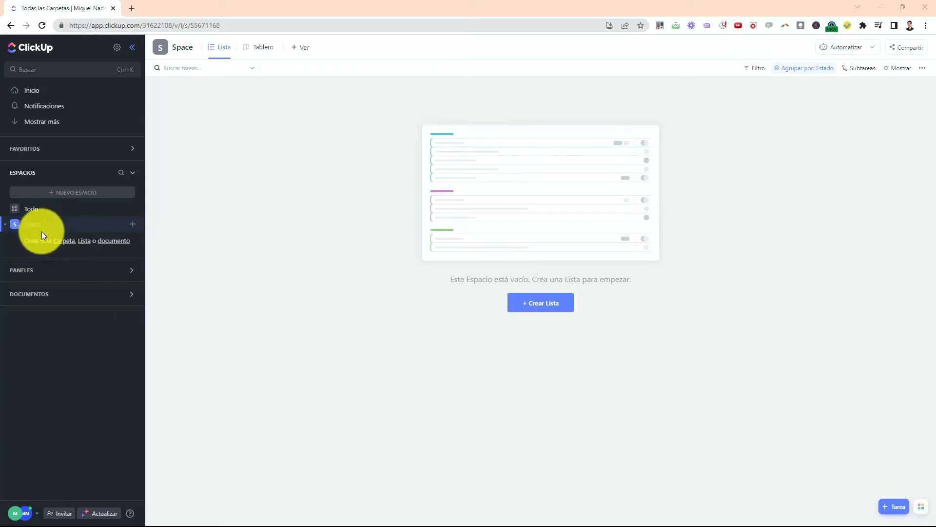
- Rename the space called Space to Plan Semanal and save the new name
{"action": "left_click", "coordinate": [122, 227]}
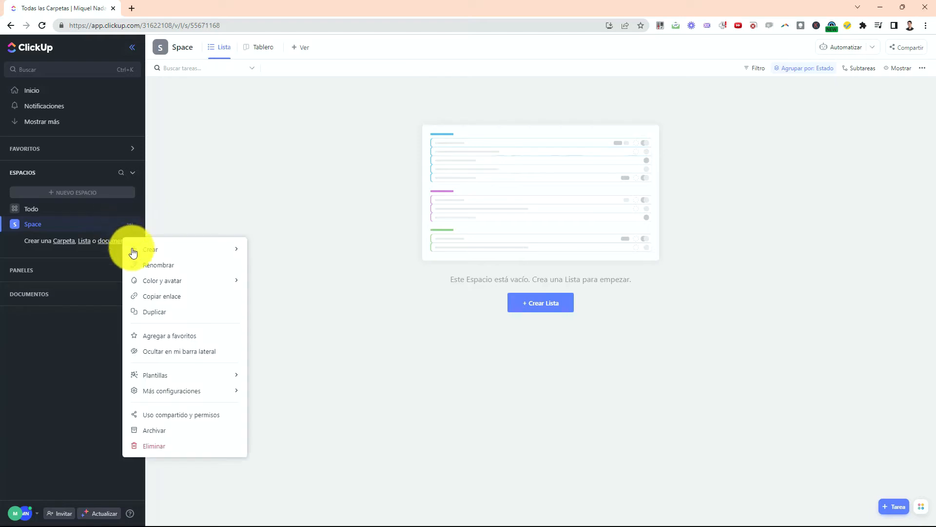
{"action": "left_click", "coordinate": [156, 271]}
{"action": "double_click", "coordinate": [349, 140]}
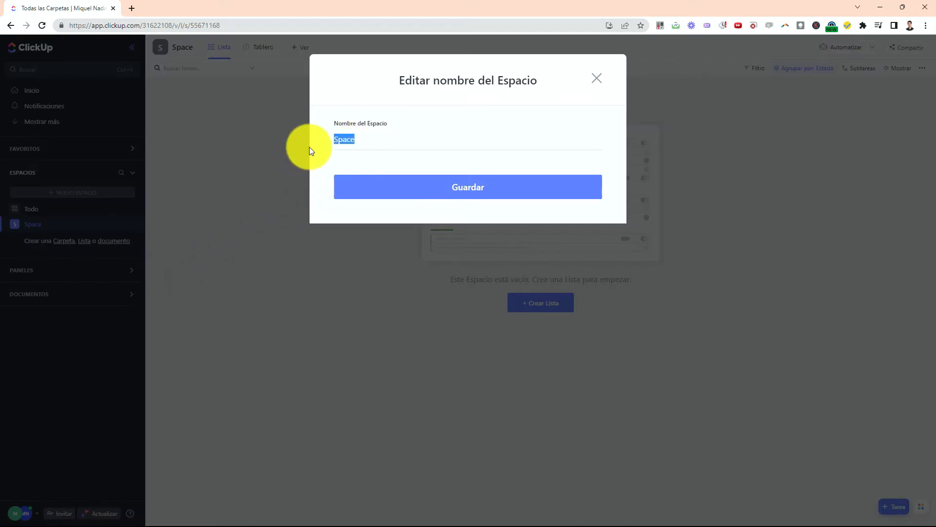
{"action": "type", "text": "P"}
{"action": "key", "text": "BackSpace"}
{"action": "type", "text": "Plan Semanal"}
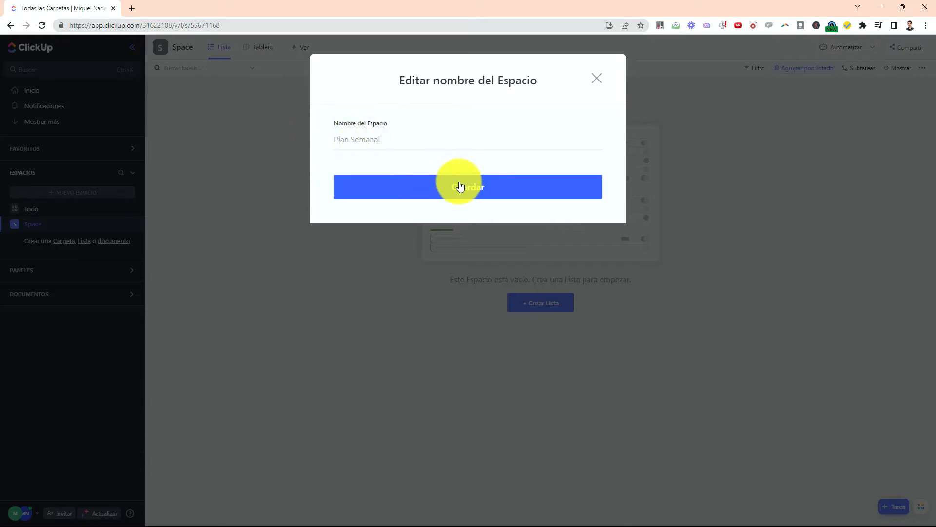
{"action": "left_click_drag", "start_coordinate": [457, 155], "coordinate": [486, 184]}
{"action": "left_click", "coordinate": [449, 193]}
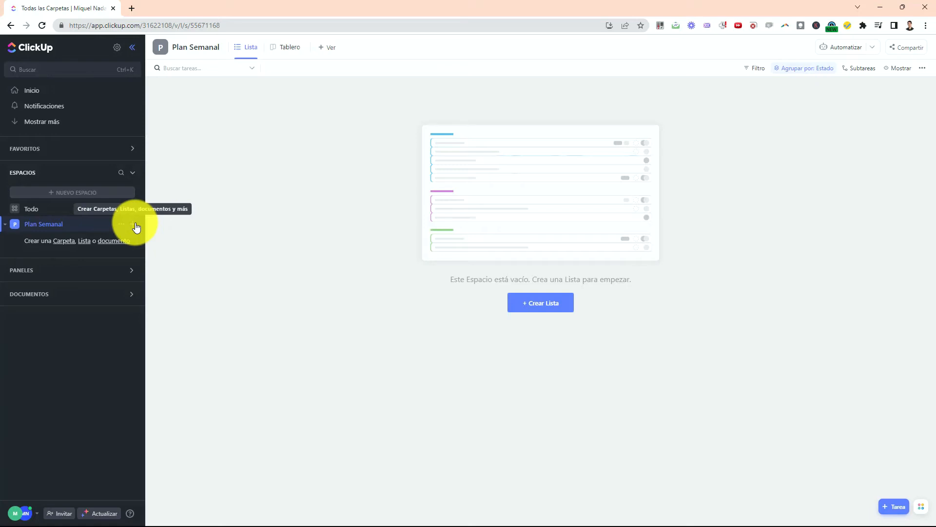
{"action": "key", "text": "ctrl+2"}
{"action": "mouse_move", "coordinate": [131, 208]}
{"action": "left_mouse_down"}
{"action": "mouse_move", "coordinate": [135, 251]}
{"action": "mouse_move", "coordinate": [163, 236]}
{"action": "mouse_move", "coordinate": [141, 205]}
{"action": "left_mouse_up"}
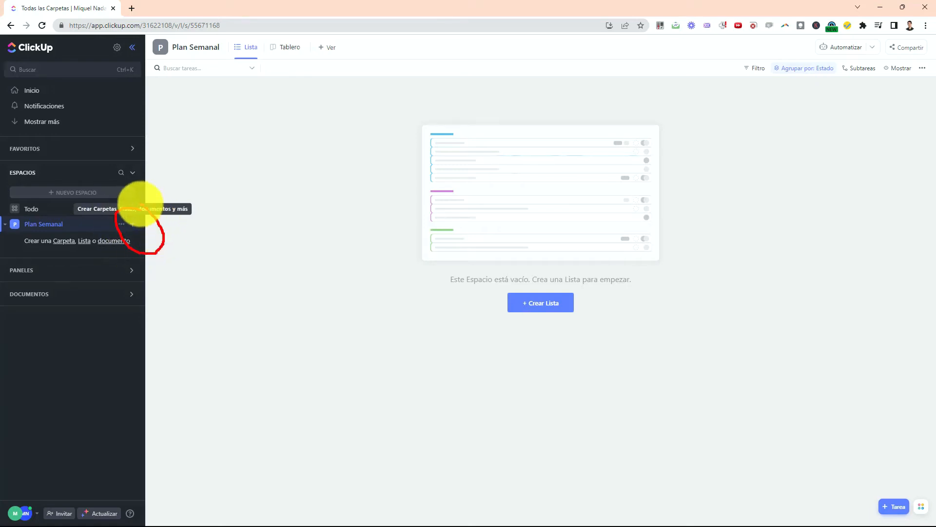
{"action": "key", "text": "Escape"}
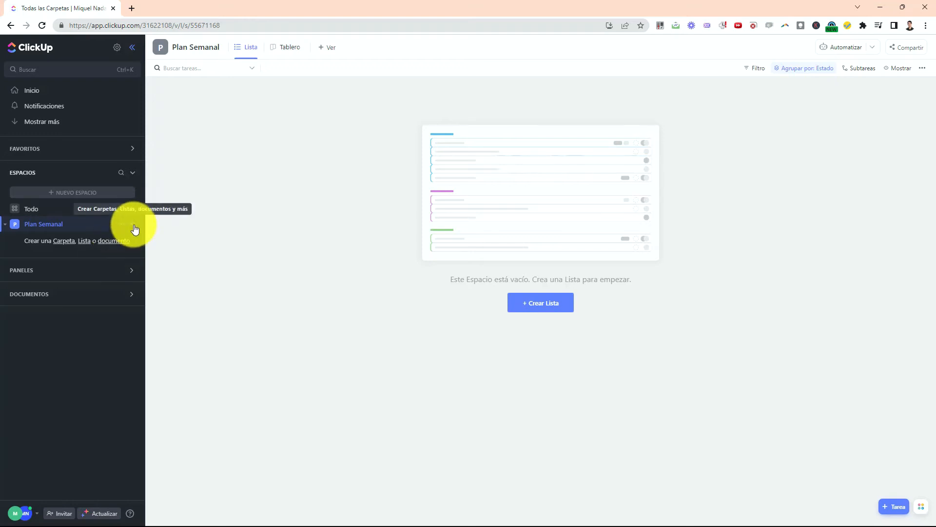
- Create a list named Plan Semanal (Test) inside the Plan Semanal space
{"action": "left_click", "coordinate": [132, 225]}
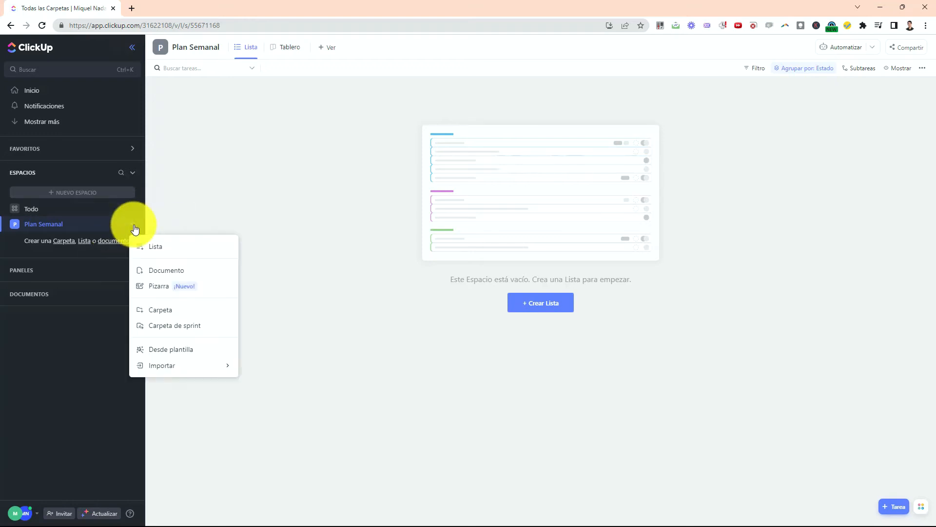
{"action": "left_click", "coordinate": [159, 250]}
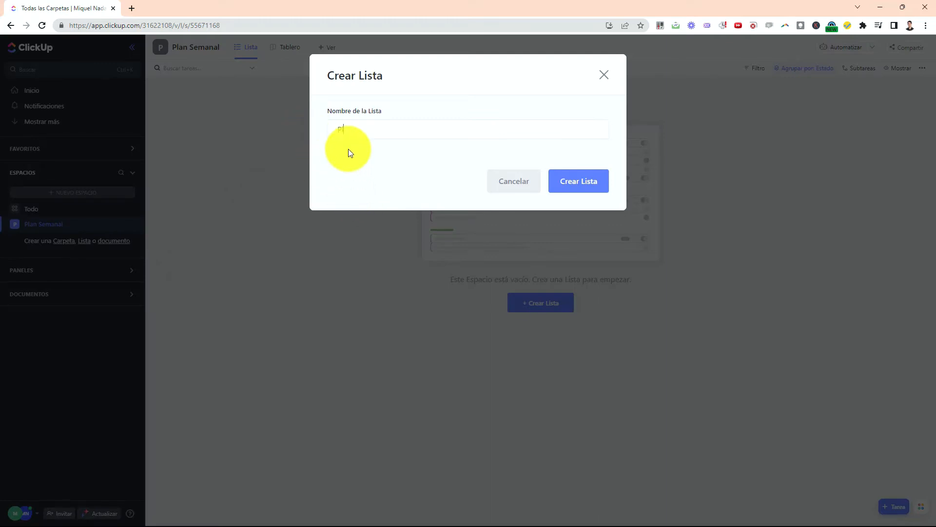
{"action": "type", "text": "Plan Semanal (Test)"}
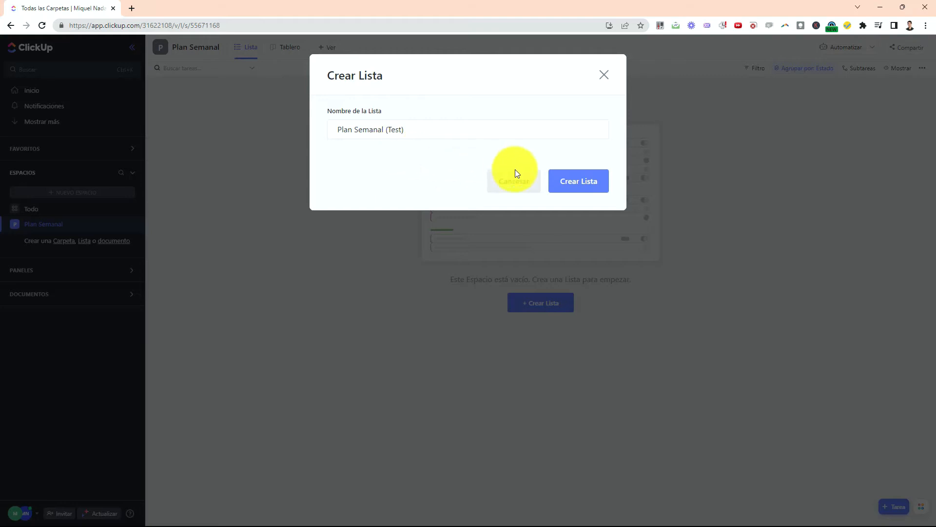
{"action": "mouse_move", "coordinate": [612, 172]}
{"action": "left_mouse_down"}
{"action": "mouse_move", "coordinate": [553, 148]}
{"action": "mouse_move", "coordinate": [592, 199]}
{"action": "left_mouse_up"}
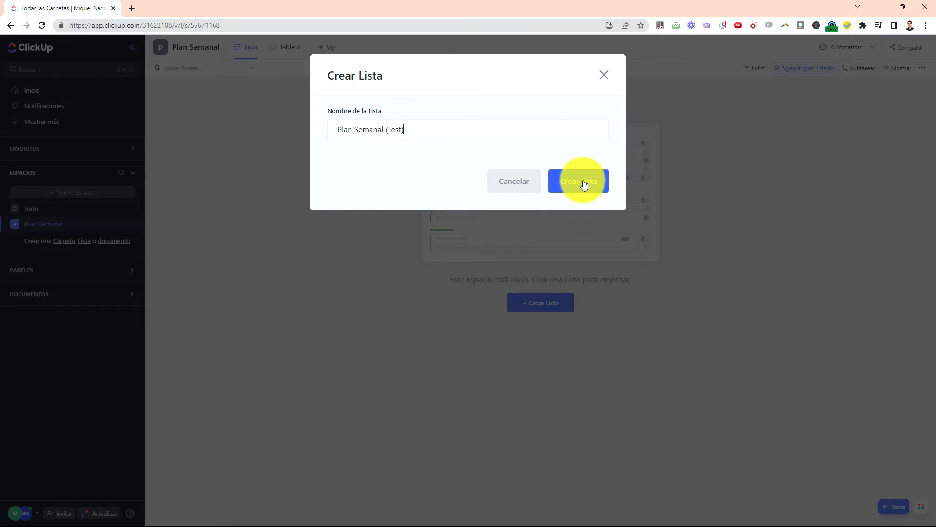
{"action": "left_click", "coordinate": [584, 184]}
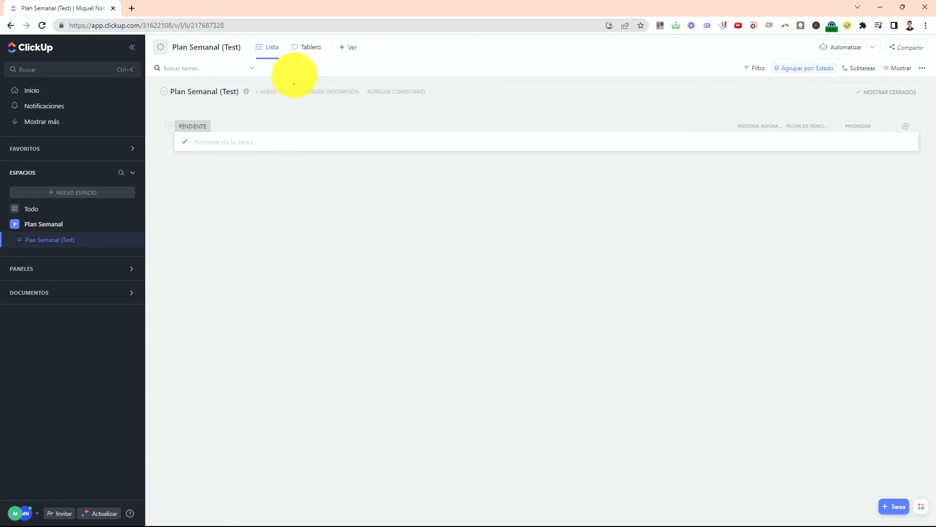
- Switch the Plan Semanal (Test) list to its Tablero view
{"action": "mouse_move", "coordinate": [355, 25]}
{"action": "left_mouse_down"}
{"action": "mouse_move", "coordinate": [363, 56]}
{"action": "mouse_move", "coordinate": [378, 50]}
{"action": "left_mouse_up"}
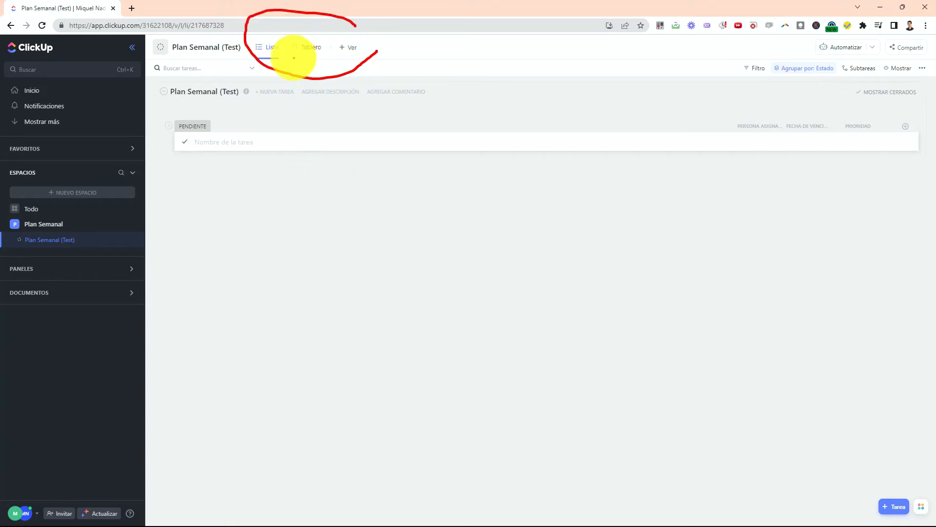
{"action": "left_click_drag", "start_coordinate": [293, 57], "coordinate": [308, 54]}
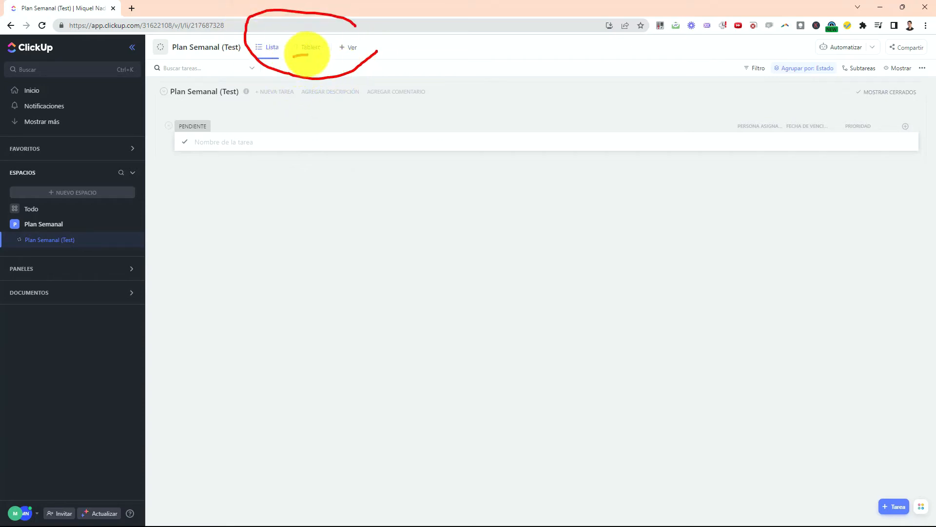
{"action": "left_click", "coordinate": [301, 66]}
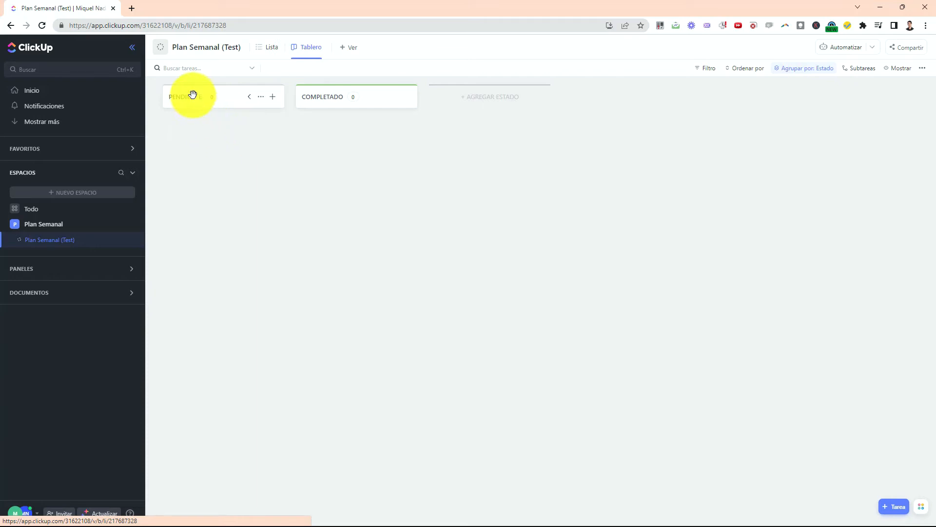
- Rename the PENDIENTE status with a name beginning INVENTARIO PUN, applying the change only to this list
{"action": "left_click", "coordinate": [258, 98]}
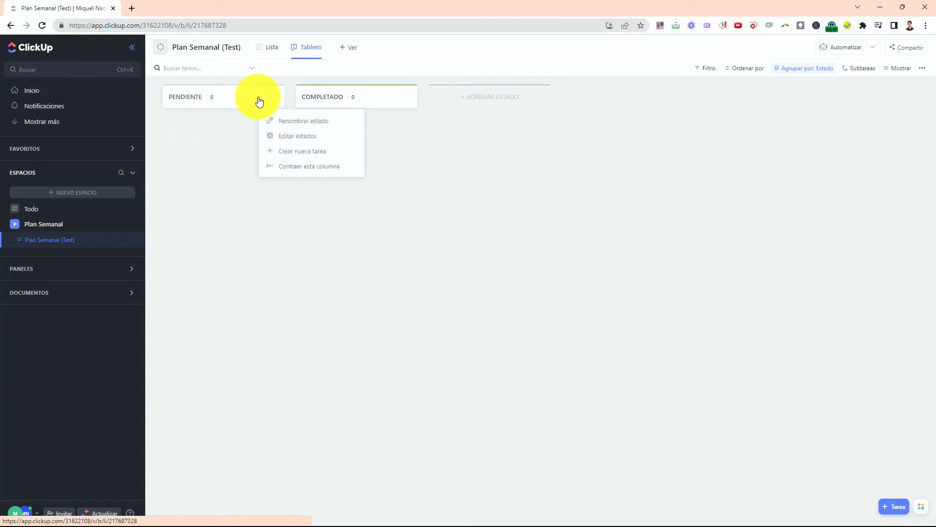
{"action": "left_click", "coordinate": [299, 122]}
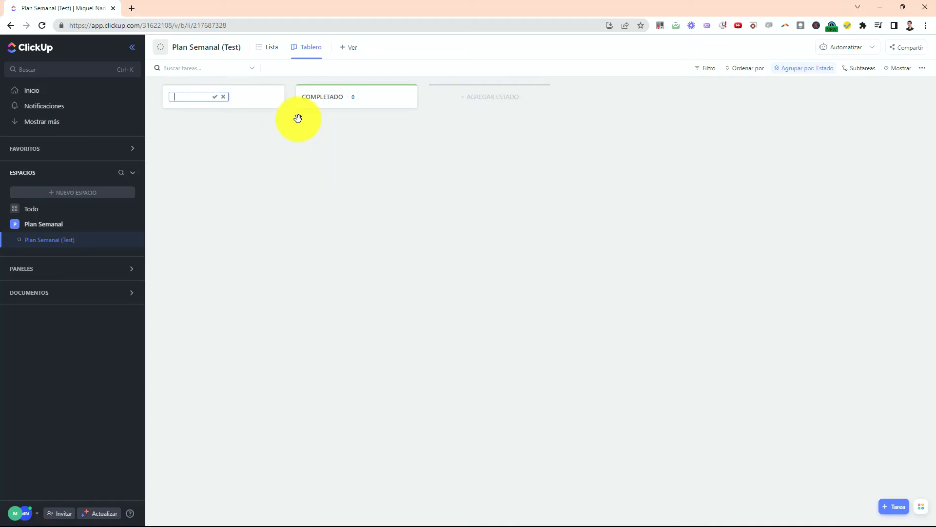
{"action": "type", "text": "INVENTARIO DE TAREAS"}
{"action": "key", "text": "Return"}
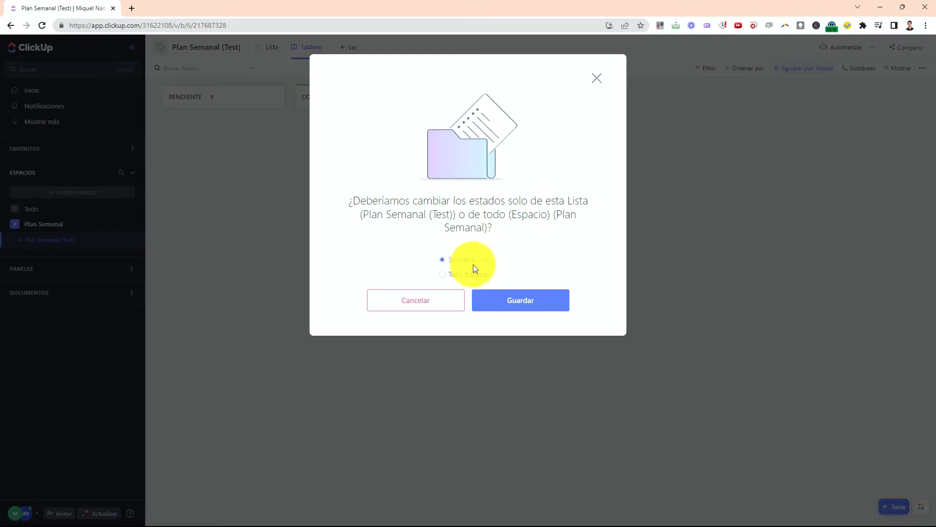
{"action": "mouse_move", "coordinate": [496, 255]}
{"action": "left_mouse_down"}
{"action": "mouse_move", "coordinate": [431, 269]}
{"action": "mouse_move", "coordinate": [496, 257]}
{"action": "left_mouse_up"}
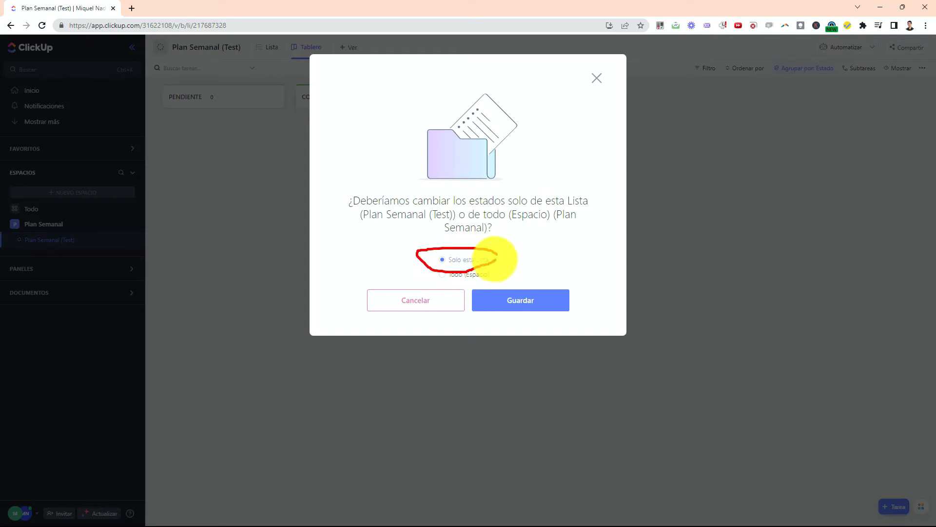
{"action": "left_click_drag", "start_coordinate": [547, 275], "coordinate": [547, 288]}
{"action": "left_click", "coordinate": [516, 298]}
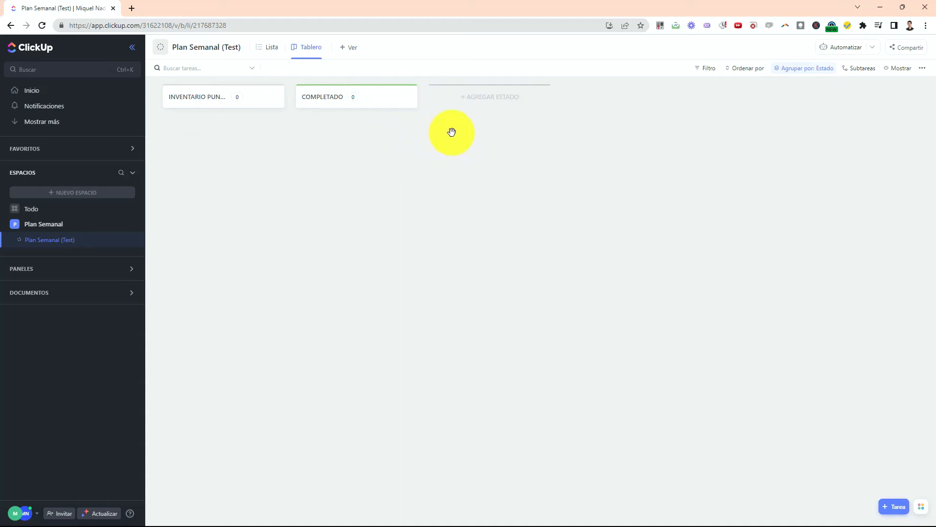
- Add two statuses named LUNES and MARTES to the board in the default pink colour
{"action": "left_click", "coordinate": [461, 104]}
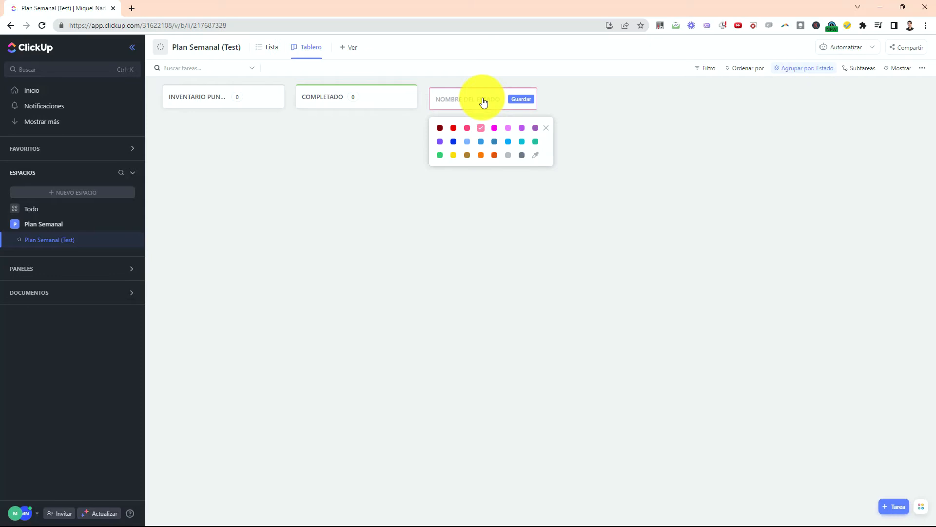
{"action": "type", "text": "LUNES"}
{"action": "left_click", "coordinate": [518, 108]}
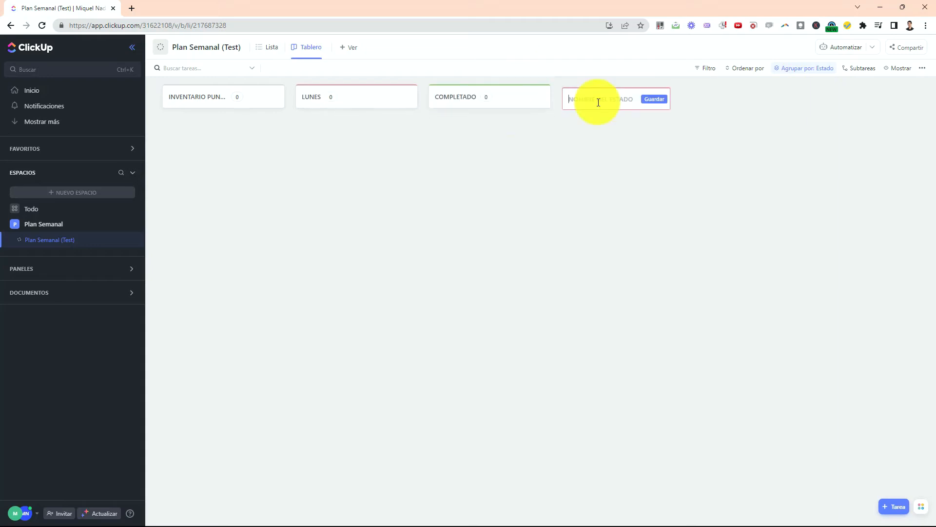
{"action": "left_click", "coordinate": [598, 101]}
{"action": "type", "text": "MARTES"}
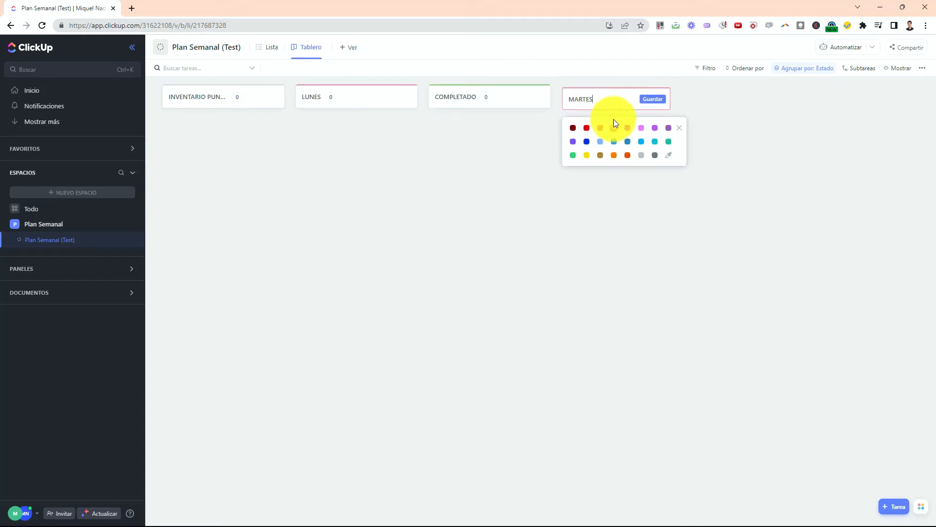
{"action": "left_click", "coordinate": [651, 100]}
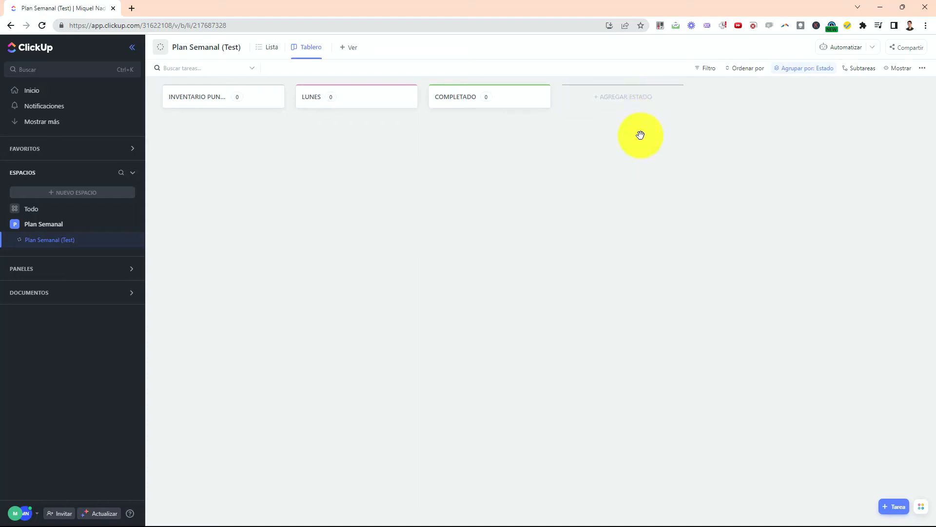
- Add a status named MIÉRCOLES to the board, keeping the default pink colour
{"action": "left_click", "coordinate": [633, 104]}
{"action": "type", "text": "MI"}
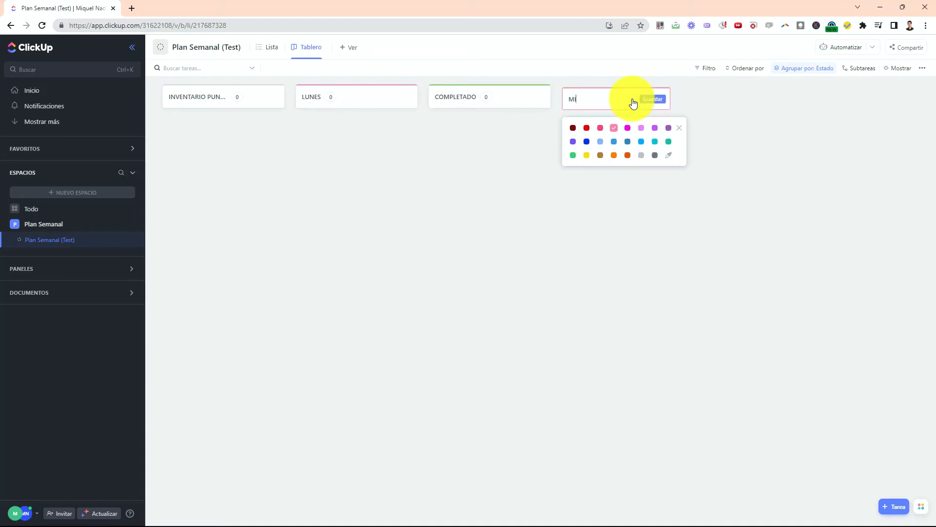
{"action": "type", "text": "ÉRCOLES"}
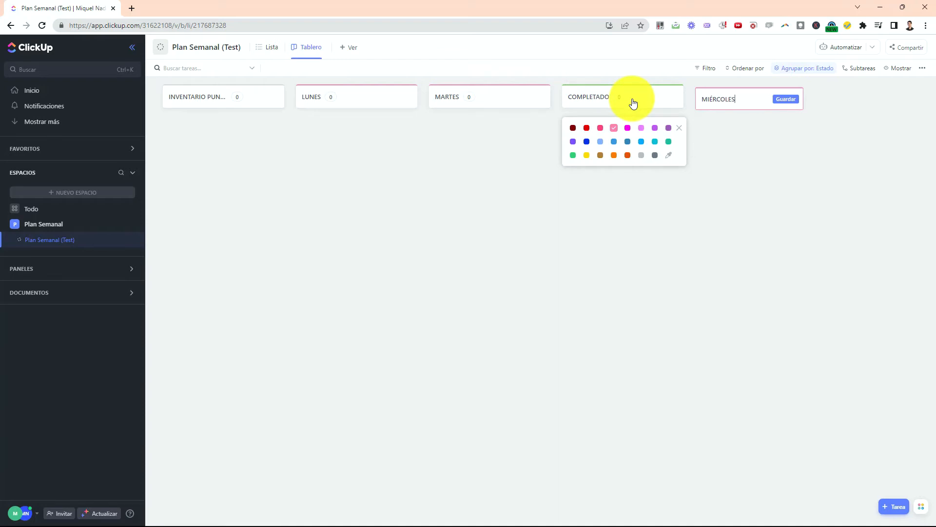
{"action": "left_click", "coordinate": [784, 99]}
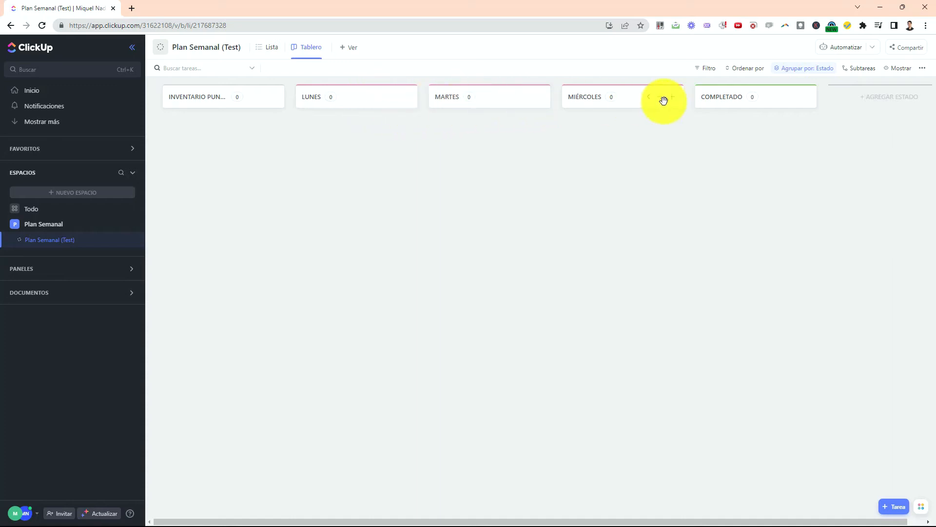
- Add the remaining weekday statuses JUEVES and VIERNES to the board in the default pink colour
{"action": "scroll", "coordinate": [781, 180], "scroll_direction": "right", "scroll_amount": 1}
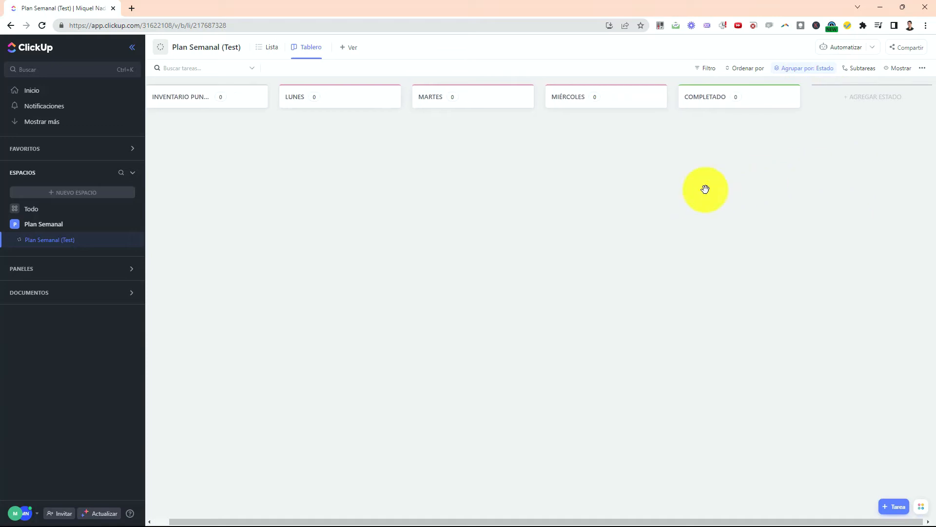
{"action": "left_click", "coordinate": [848, 101]}
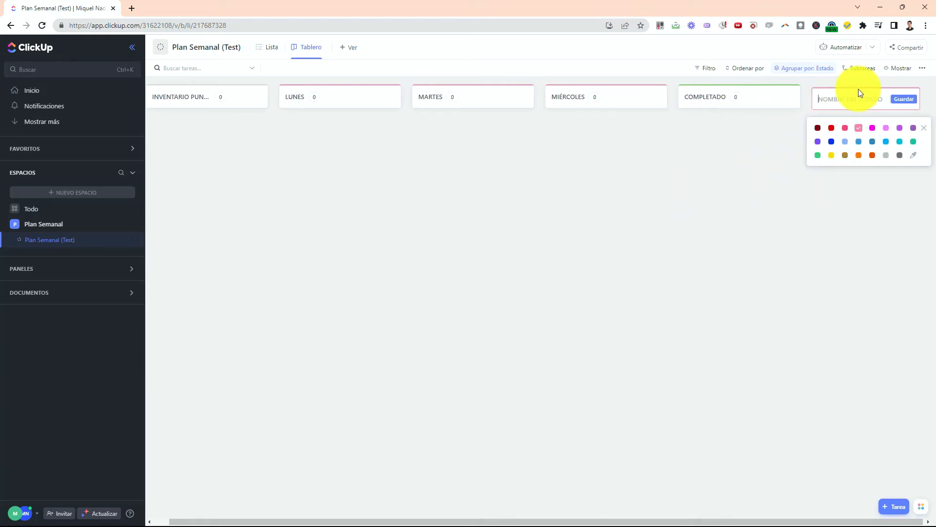
{"action": "type", "text": "JUEVES"}
{"action": "left_click", "coordinate": [901, 101]}
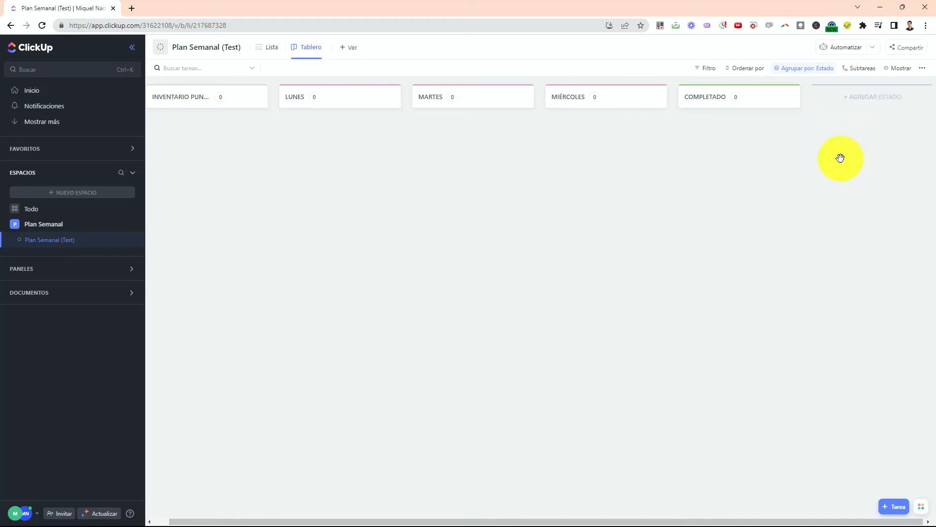
{"action": "left_click", "coordinate": [867, 103]}
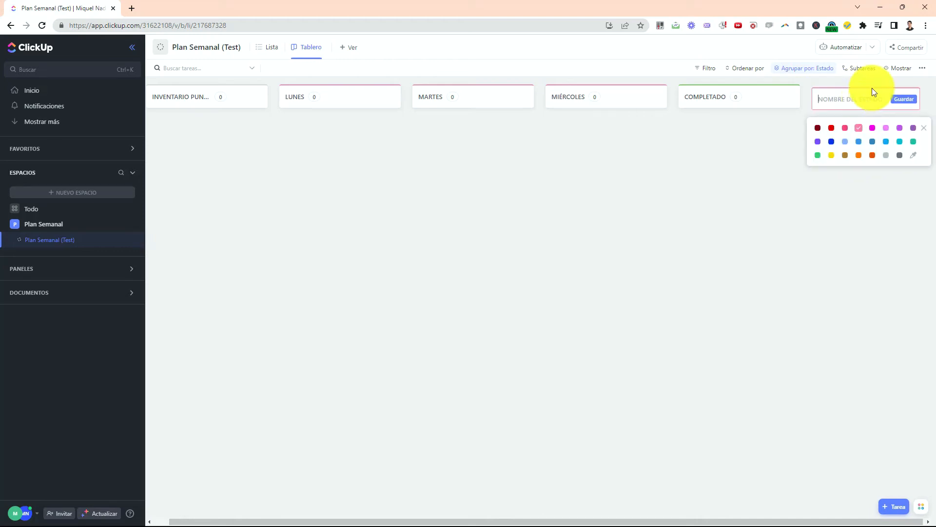
{"action": "type", "text": "JUEVES"}
{"action": "key", "text": "Return"}
{"action": "type", "text": "VIERNES"}
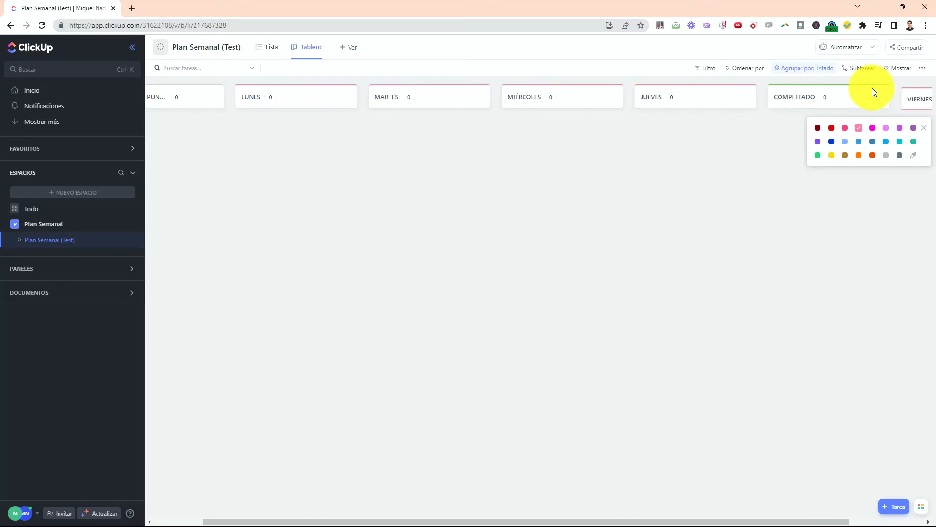
{"action": "left_click_drag", "start_coordinate": [872, 176], "coordinate": [760, 202]}
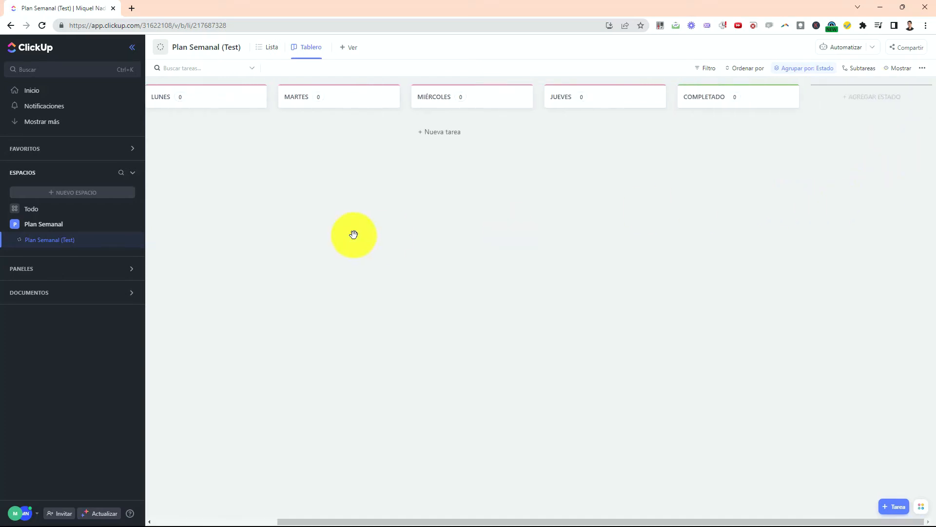
- Rename the status column whose name begins INVENTARIO PUN to PUNTUALES
{"action": "left_click_drag", "start_coordinate": [353, 234], "coordinate": [444, 217]}
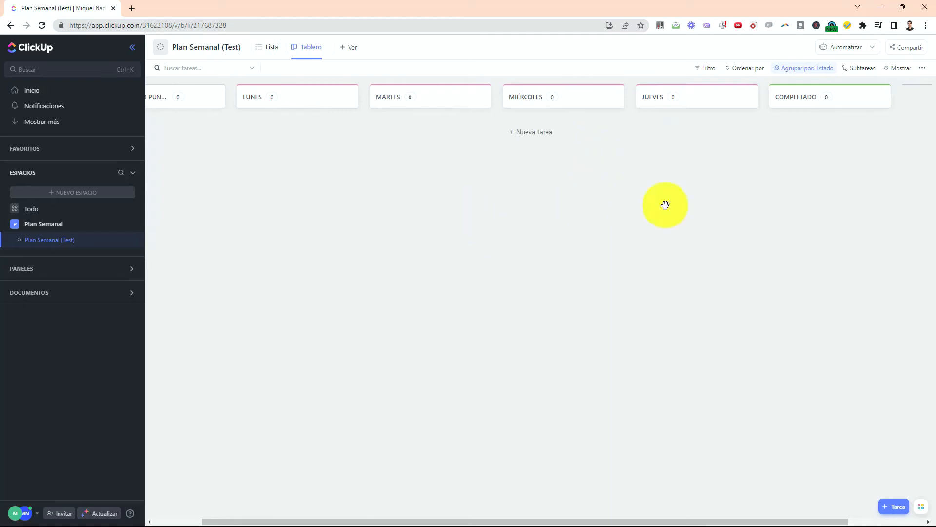
{"action": "left_click_drag", "start_coordinate": [553, 201], "coordinate": [650, 197]}
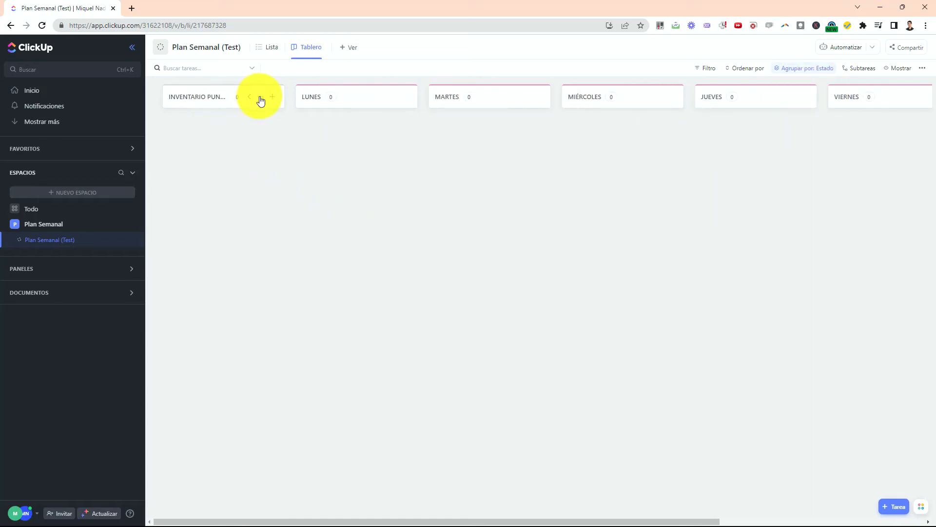
{"action": "left_click", "coordinate": [260, 97]}
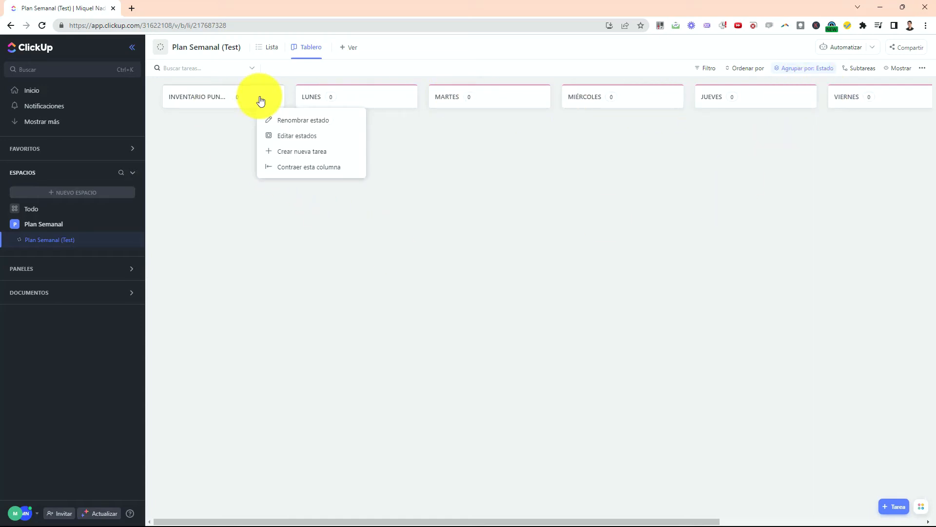
{"action": "left_click", "coordinate": [276, 122]}
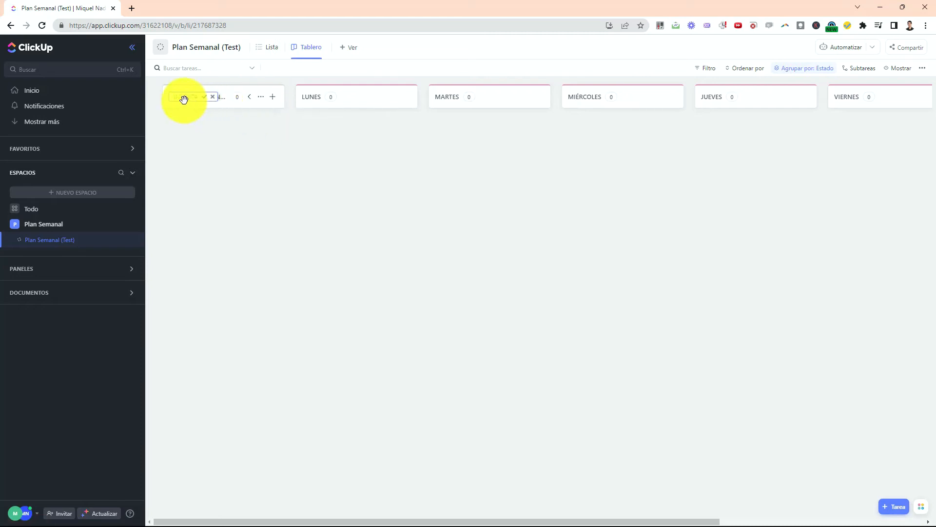
{"action": "left_click", "coordinate": [179, 99]}
{"action": "left_click_drag", "start_coordinate": [175, 97], "coordinate": [215, 101]}
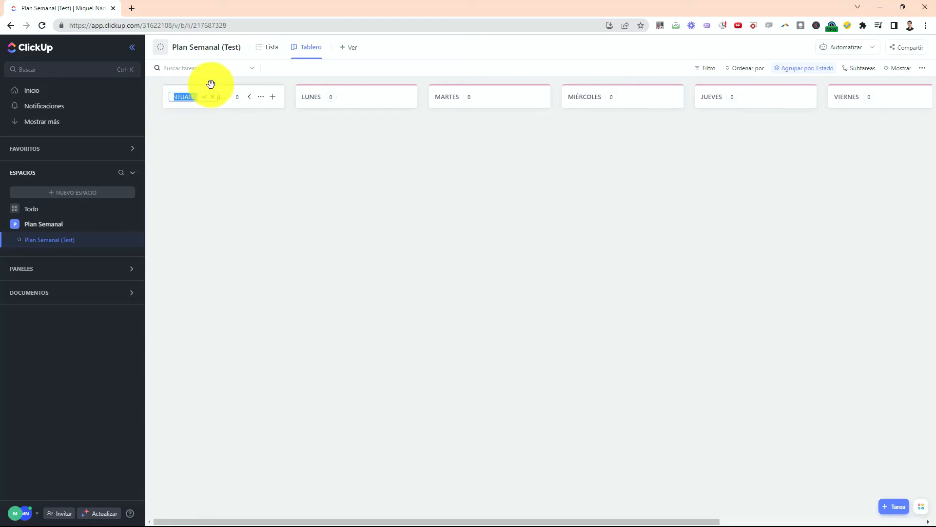
{"action": "key", "text": "BackSpace"}
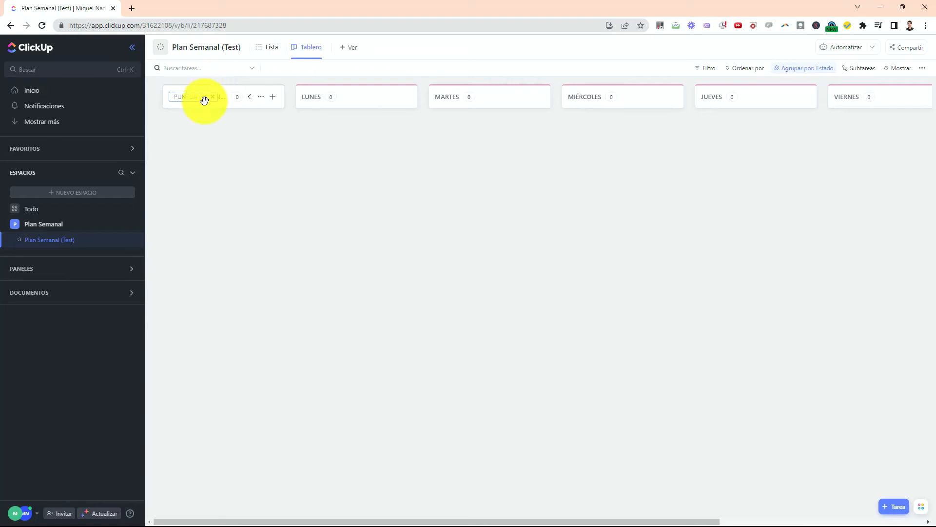
{"action": "left_click", "coordinate": [204, 97]}
- Add a task named Diseñar Estructura Proyecto Y to the PUNTUALES column
{"action": "mouse_move", "coordinate": [201, 129]}
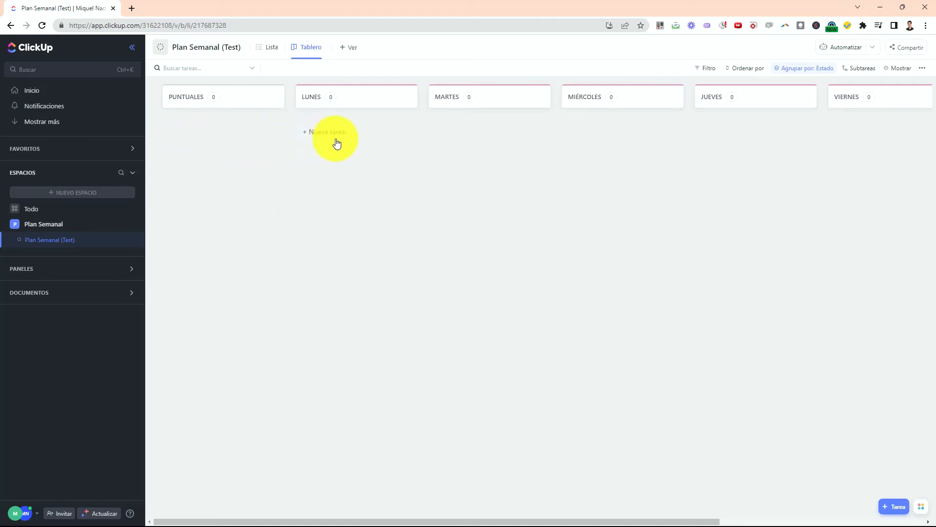
{"action": "left_click", "coordinate": [193, 137]}
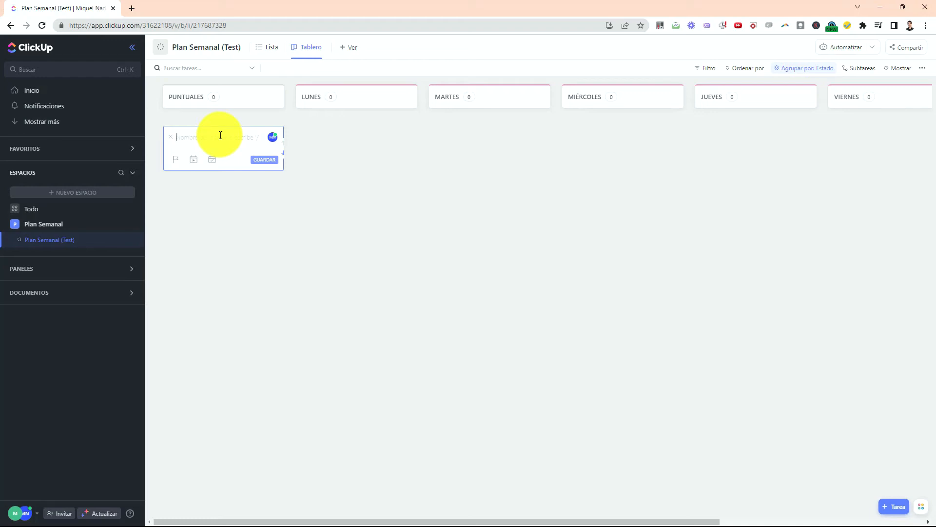
{"action": "type", "text": "dlSE"}
{"action": "key", "text": "BackSpace"}
{"action": "key", "text": "BackSpace"}
{"action": "key", "text": "BackSpace"}
{"action": "key", "text": "BackSpace"}
{"action": "type", "text": "D"}
{"action": "key", "text": "Return"}
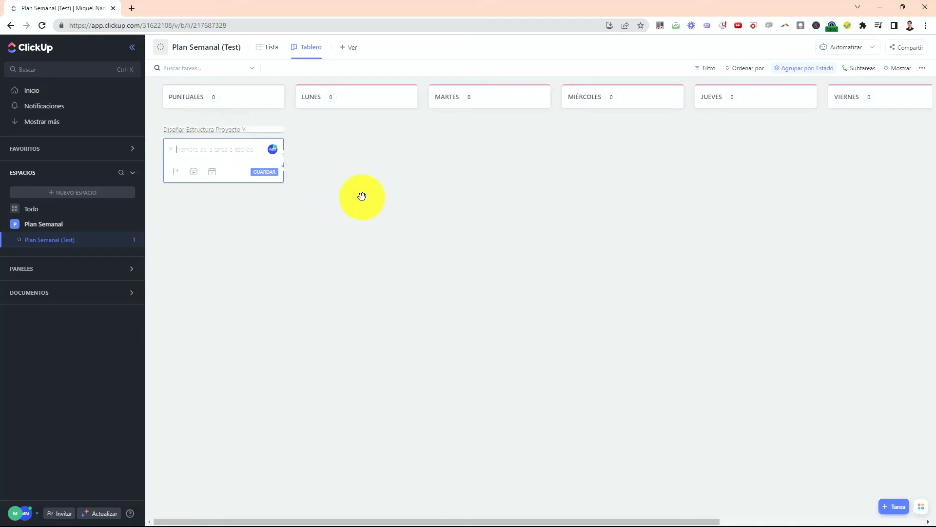
{"action": "left_click", "coordinate": [411, 200]}
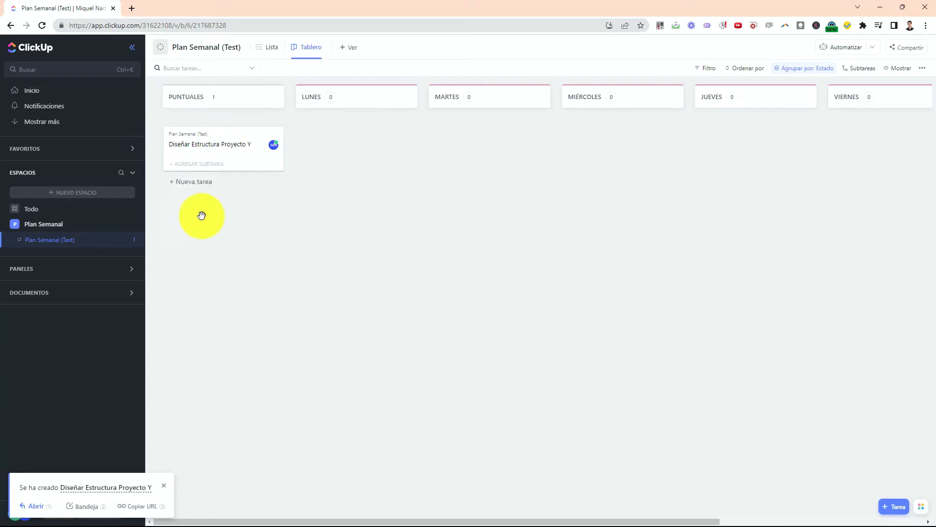
- Try moving the Diseñar Estructura Proyecto Y task through the weekday columns and return it to PUNTUALES
{"action": "left_click", "coordinate": [191, 189]}
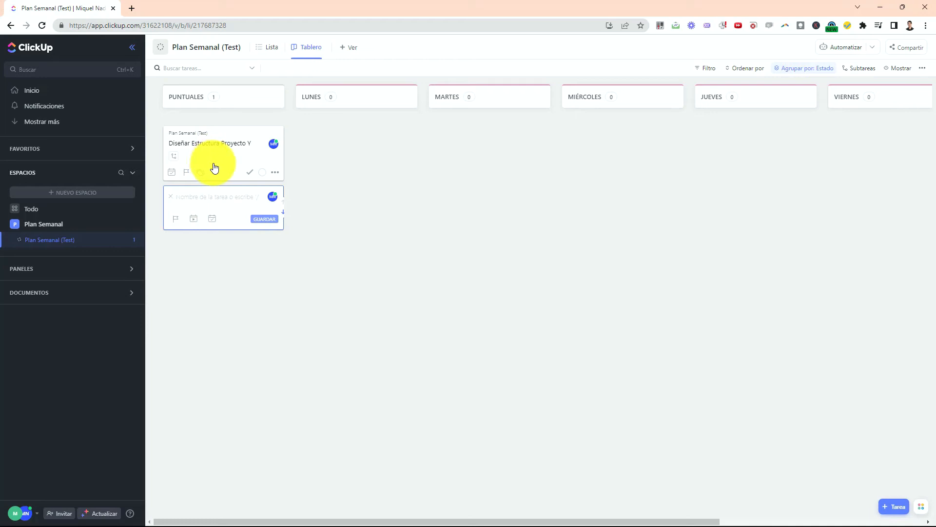
{"action": "left_click", "coordinate": [331, 238]}
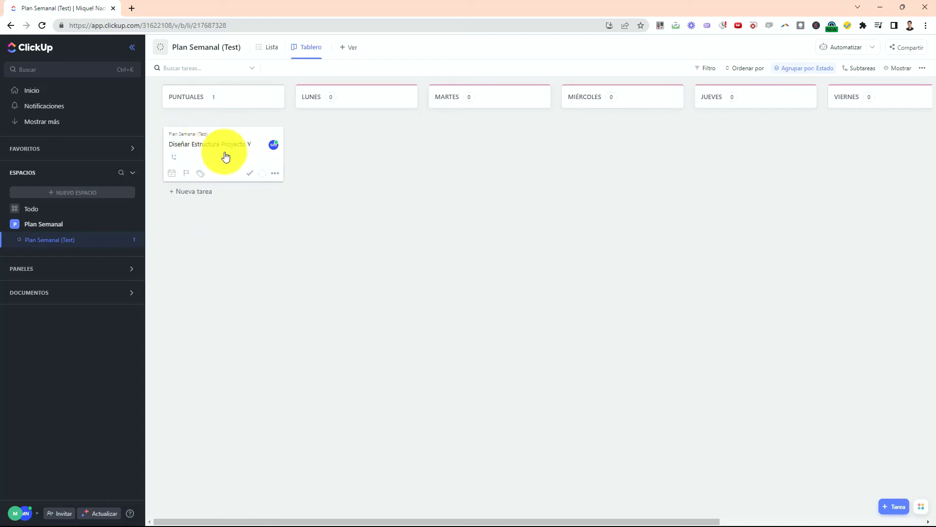
{"action": "left_click_drag", "start_coordinate": [209, 151], "coordinate": [229, 151]}
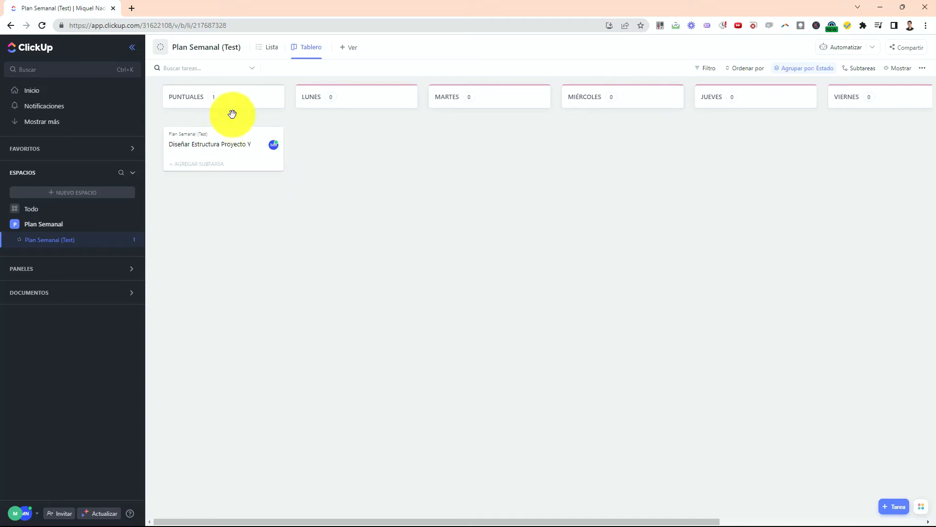
- Set the due date of the Diseñar Estructura Proyecto Y task to November 23, 2022 and close its details
{"action": "left_click", "coordinate": [223, 151]}
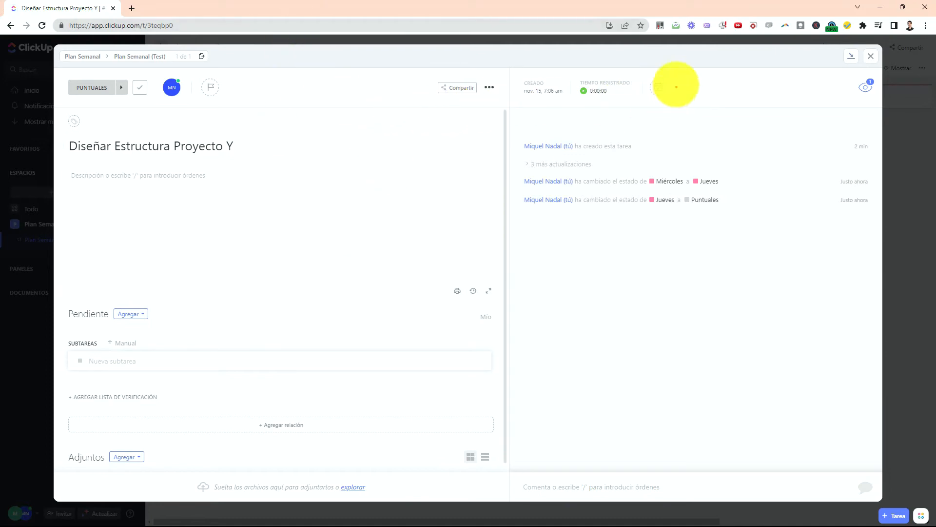
{"action": "mouse_move", "coordinate": [676, 83]}
{"action": "left_mouse_down"}
{"action": "mouse_move", "coordinate": [639, 78]}
{"action": "mouse_move", "coordinate": [687, 107]}
{"action": "left_mouse_up"}
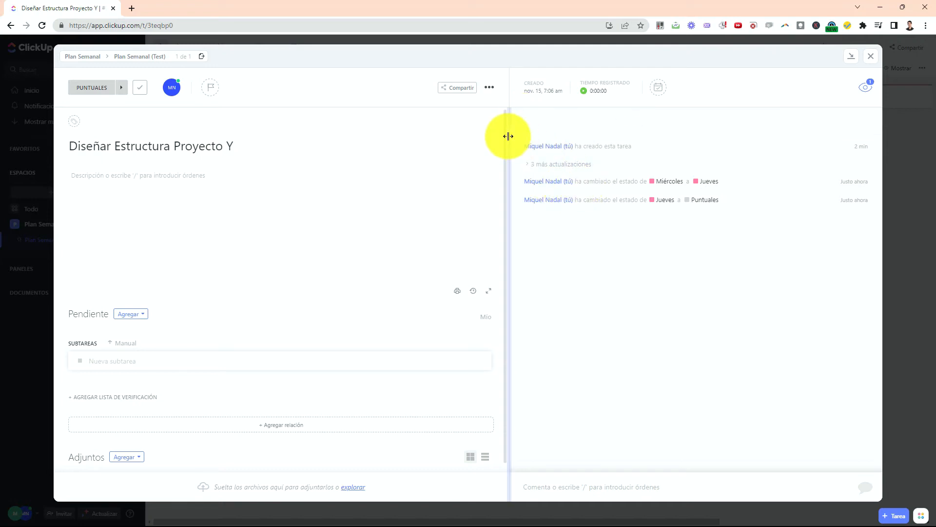
{"action": "mouse_move", "coordinate": [535, 117]}
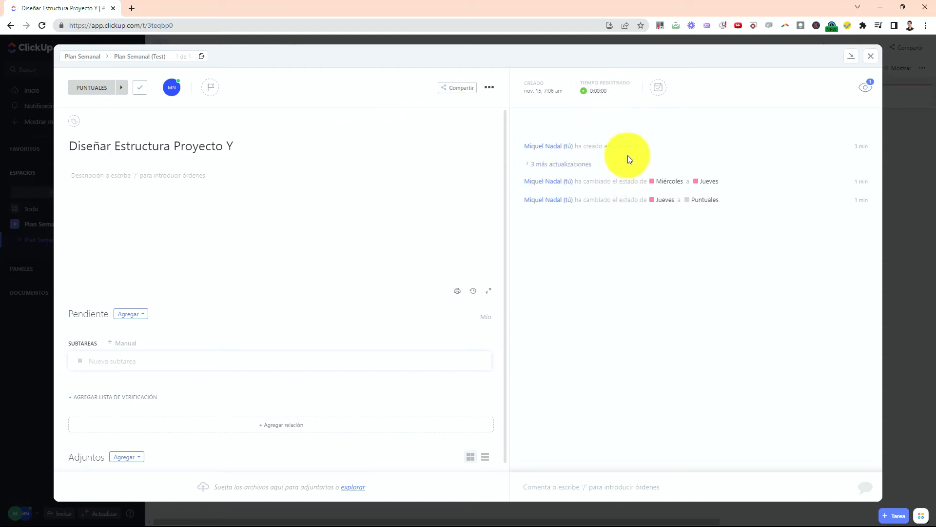
{"action": "left_click", "coordinate": [664, 89]}
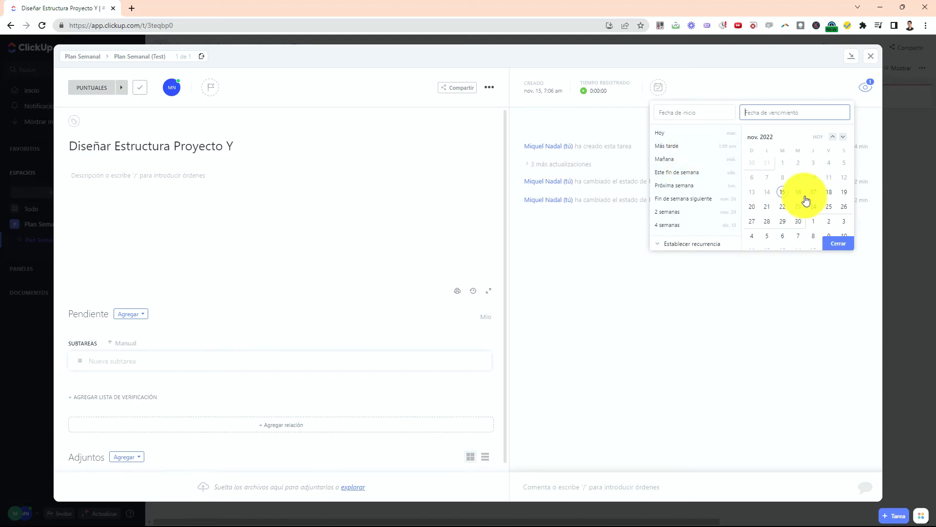
{"action": "left_click", "coordinate": [804, 211]}
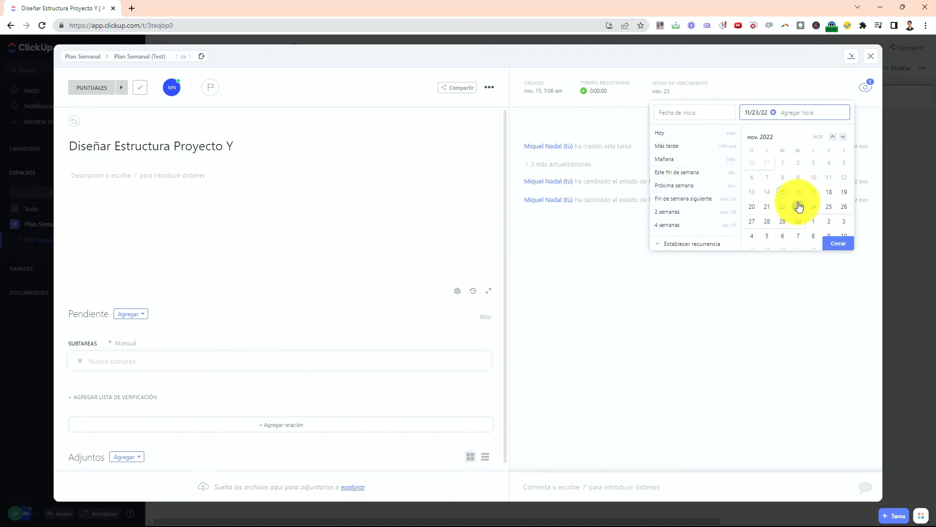
{"action": "left_click", "coordinate": [763, 273]}
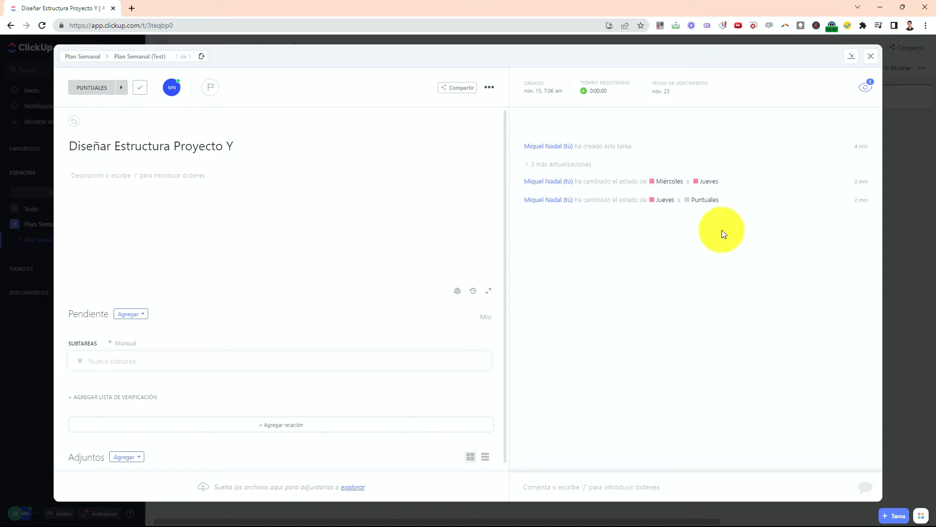
{"action": "mouse_move", "coordinate": [723, 203]}
{"action": "left_mouse_down"}
{"action": "mouse_move", "coordinate": [721, 98]}
{"action": "mouse_move", "coordinate": [706, 63]}
{"action": "mouse_move", "coordinate": [626, 61]}
{"action": "mouse_move", "coordinate": [710, 83]}
{"action": "mouse_move", "coordinate": [678, 70]}
{"action": "left_mouse_up"}
{"action": "key", "text": "Escape"}
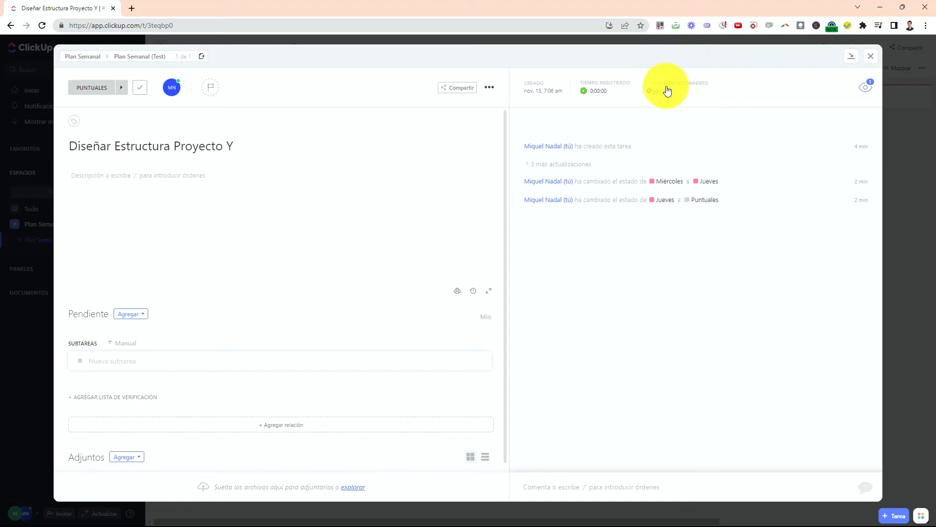
{"action": "left_click", "coordinate": [866, 60]}
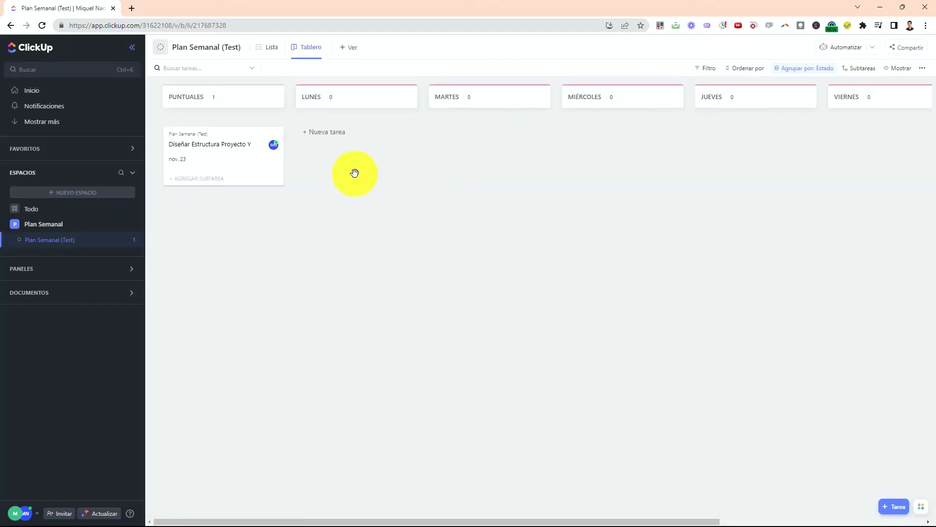
- Examine the due date on the Diseñar Estructura Proyecto Y card and the creation date in its task details
{"action": "mouse_move", "coordinate": [215, 148]}
{"action": "left_mouse_down"}
{"action": "mouse_move", "coordinate": [167, 146]}
{"action": "mouse_move", "coordinate": [209, 167]}
{"action": "mouse_move", "coordinate": [214, 152]}
{"action": "left_mouse_up"}
{"action": "left_click_drag", "start_coordinate": [223, 255], "coordinate": [192, 171]}
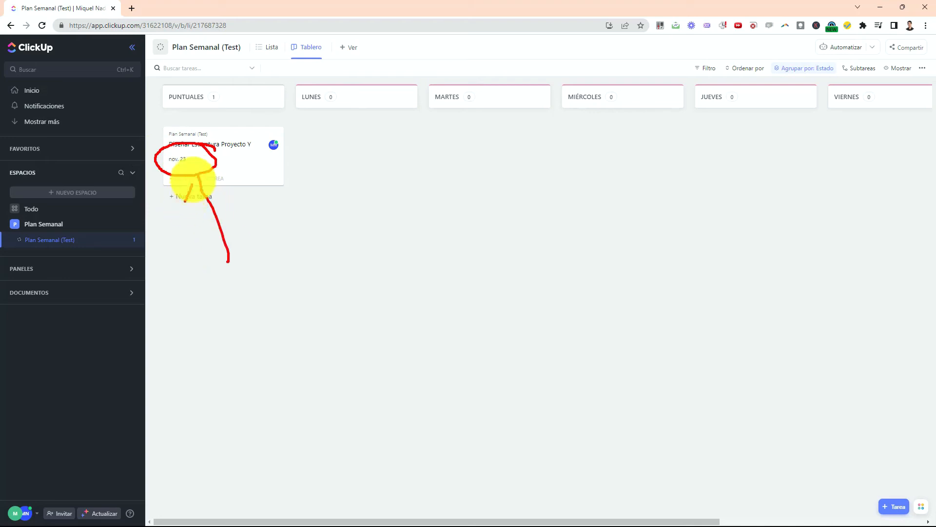
{"action": "key", "text": "Escape"}
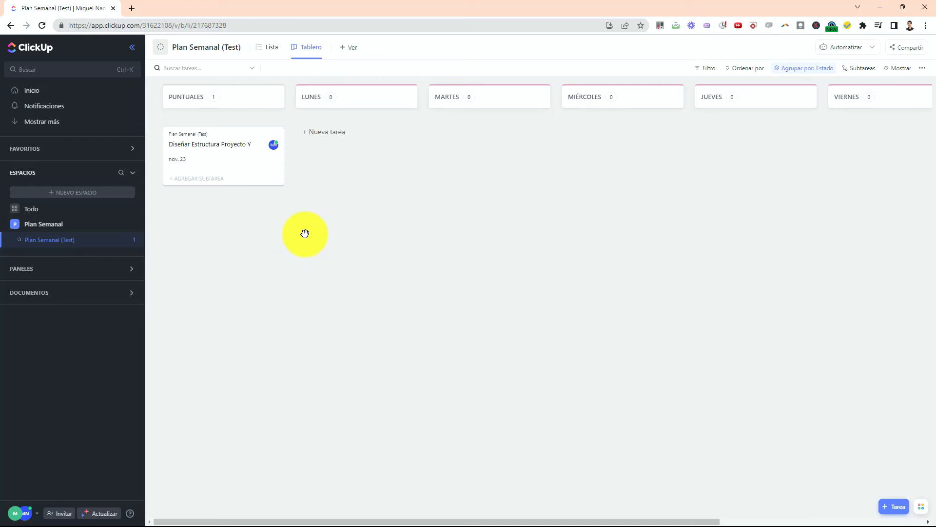
{"action": "left_click", "coordinate": [217, 162]}
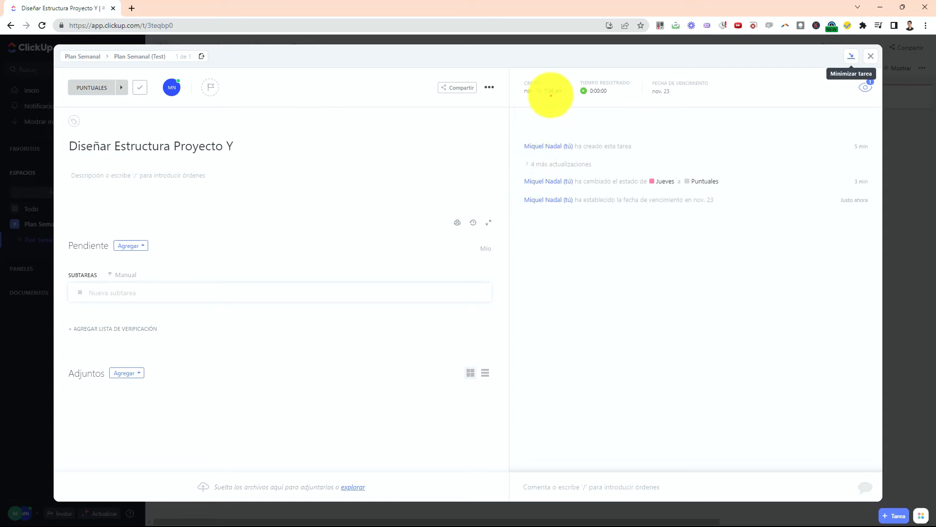
{"action": "mouse_move", "coordinate": [503, 70]}
{"action": "left_mouse_down"}
{"action": "mouse_move", "coordinate": [532, 125]}
{"action": "mouse_move", "coordinate": [557, 93]}
{"action": "left_mouse_up"}
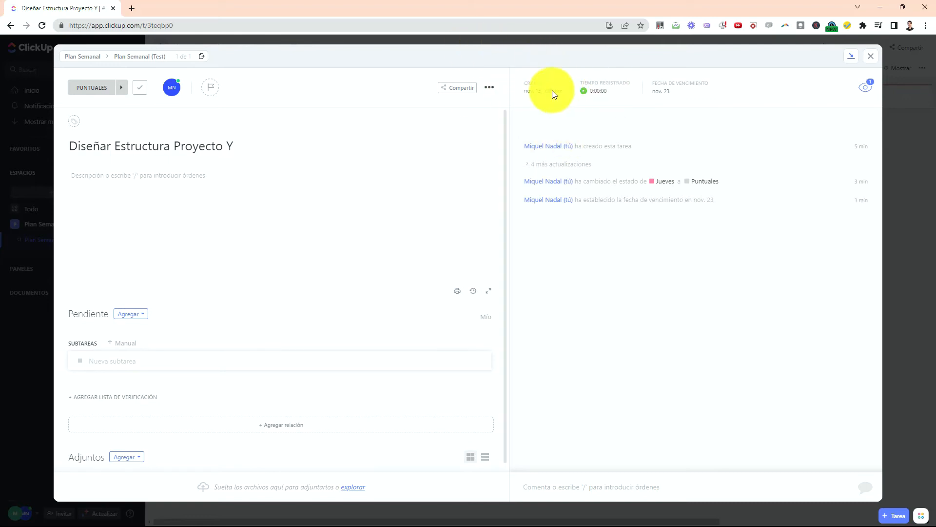
{"action": "mouse_move", "coordinate": [532, 115]}
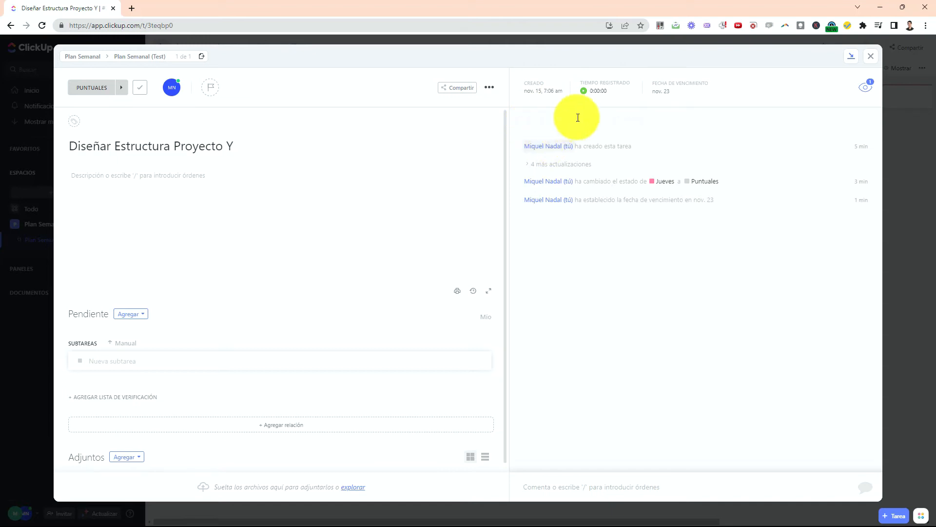
{"action": "left_click", "coordinate": [873, 57]}
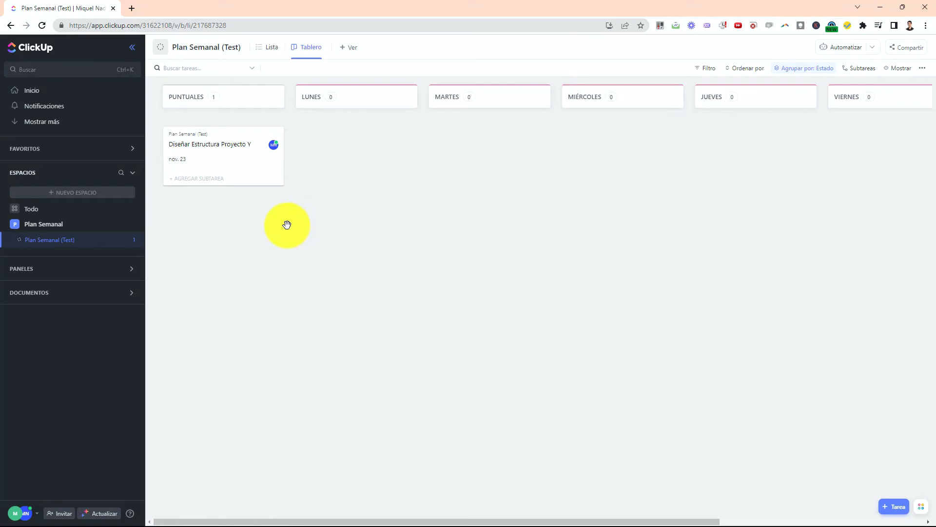
{"action": "mouse_move", "coordinate": [282, 192]}
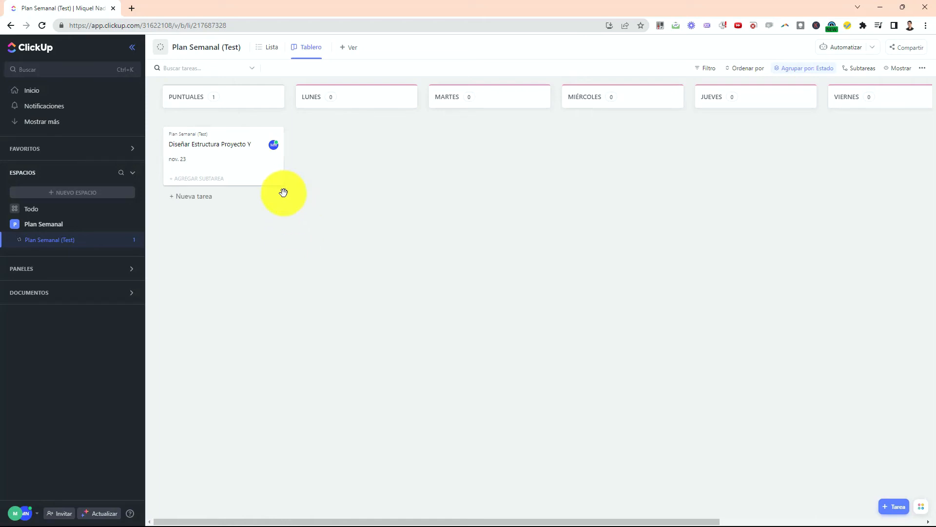
{"action": "mouse_move", "coordinate": [262, 82]}
{"action": "left_mouse_down"}
{"action": "mouse_move", "coordinate": [185, 63]}
{"action": "mouse_move", "coordinate": [241, 127]}
{"action": "mouse_move", "coordinate": [267, 72]}
{"action": "mouse_move", "coordinate": [224, 56]}
{"action": "left_mouse_up"}
{"action": "key", "text": "Escape"}
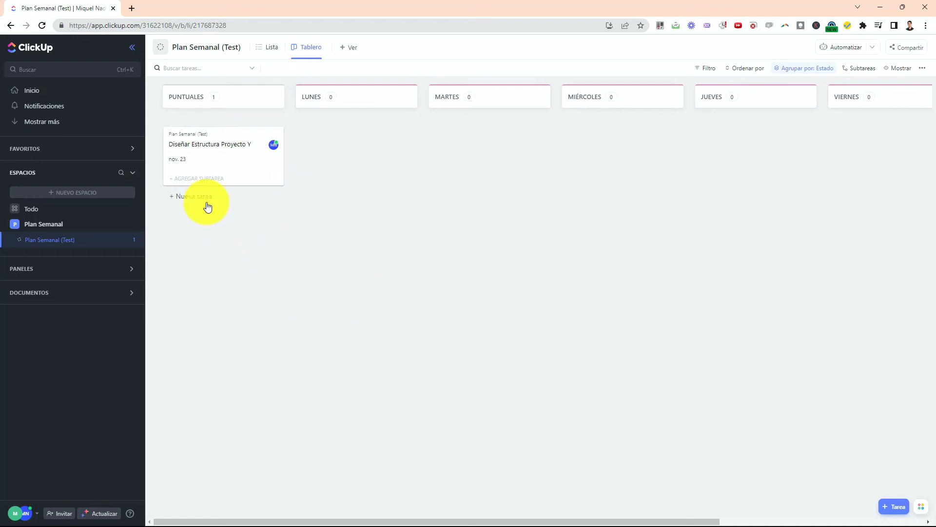
- Add six placeholder tasks named Tarea below Diseñar Estructura Proyecto Y in the PUNTUALES column
{"action": "left_click", "coordinate": [207, 202]}
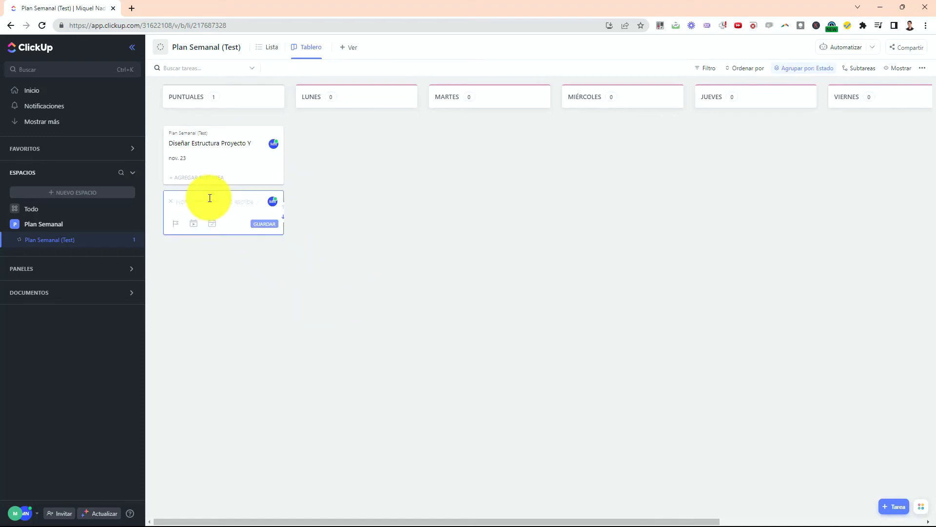
{"action": "type", "text": "Tarea"}
{"action": "key", "text": "Return"}
{"action": "type", "text": "Tarea"}
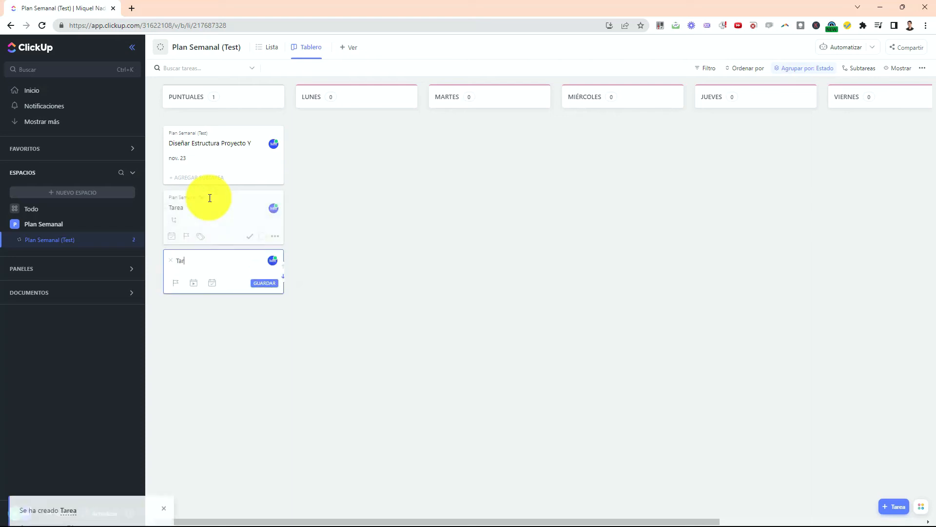
{"action": "key", "text": "Return"}
{"action": "type", "text": "Tarea"}
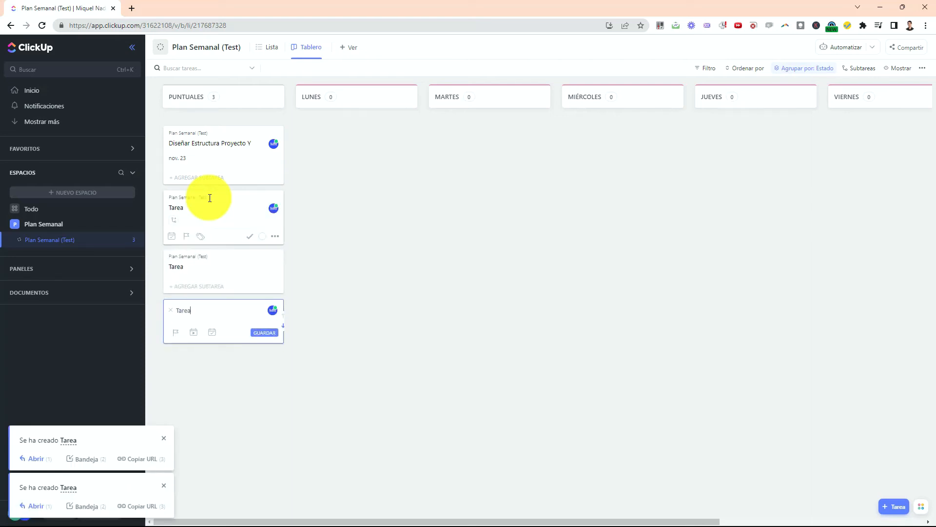
{"action": "key", "text": "Return"}
{"action": "type", "text": "Tarea"}
{"action": "key", "text": "Return"}
{"action": "type", "text": "Tar"}
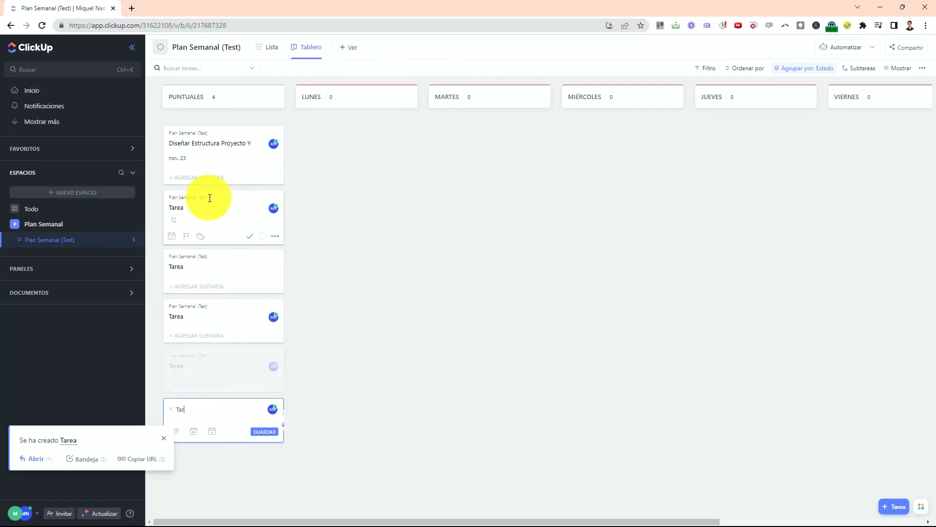
{"action": "type", "text": "ea"}
{"action": "key", "text": "Return"}
{"action": "type", "text": "Tarea"}
{"action": "key", "text": "Return"}
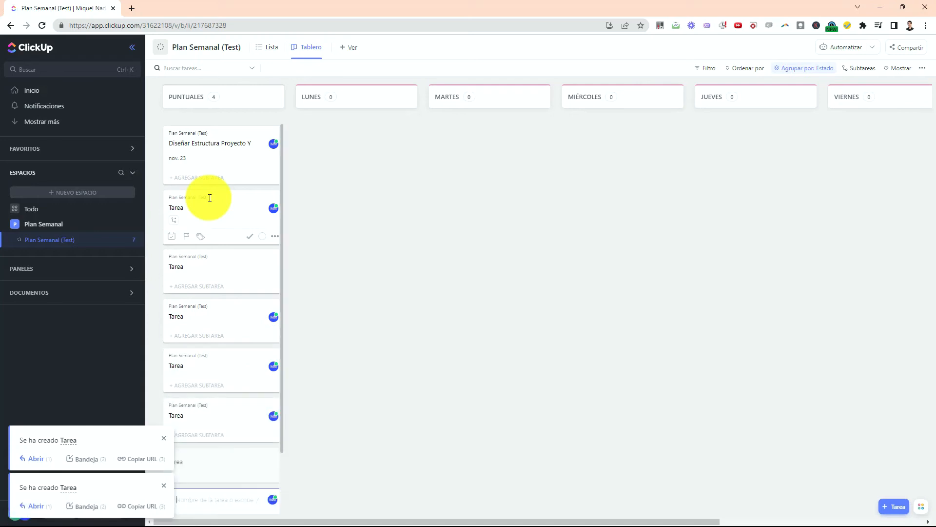
{"action": "left_click", "coordinate": [335, 355]}
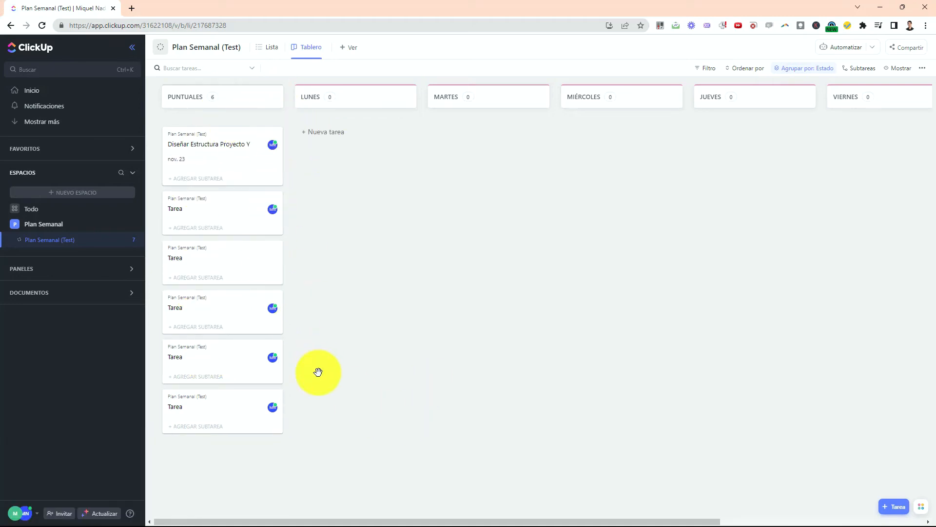
- Add two more placeholder tasks at the end of the PUNTUALES column
{"action": "left_click", "coordinate": [197, 445]}
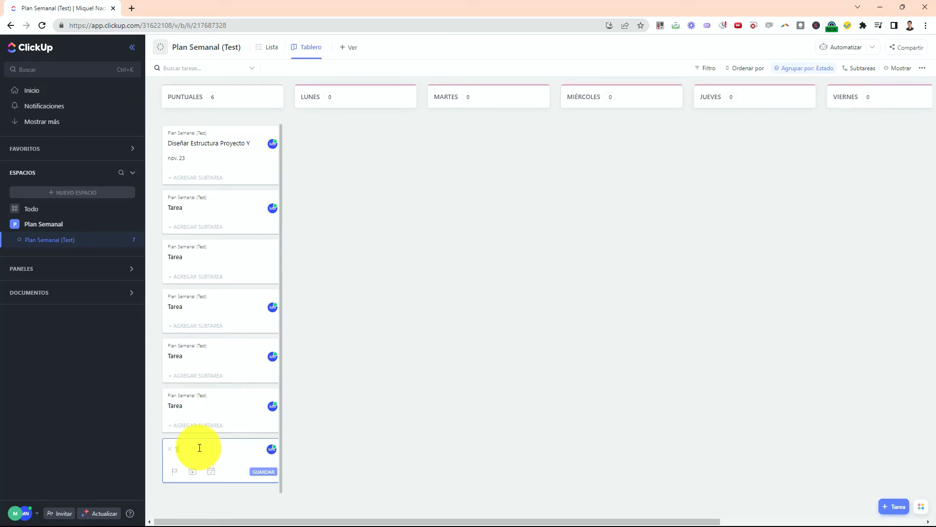
{"action": "type", "text": "Tarea"}
{"action": "key", "text": "Return"}
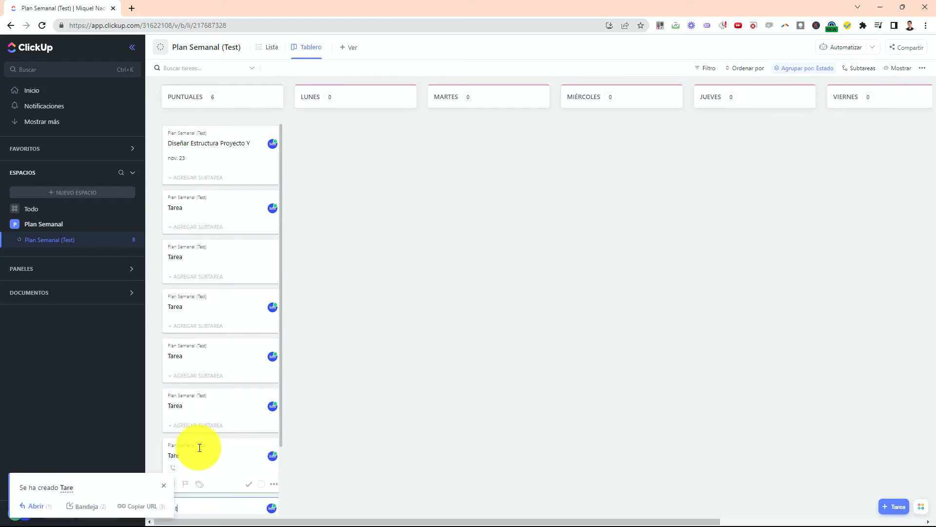
{"action": "type", "text": "Tarea"}
{"action": "key", "text": "Return"}
- Correct the name of the mistyped Tare task to Tarea and dismiss the creation notifications
{"action": "left_click", "coordinate": [210, 460]}
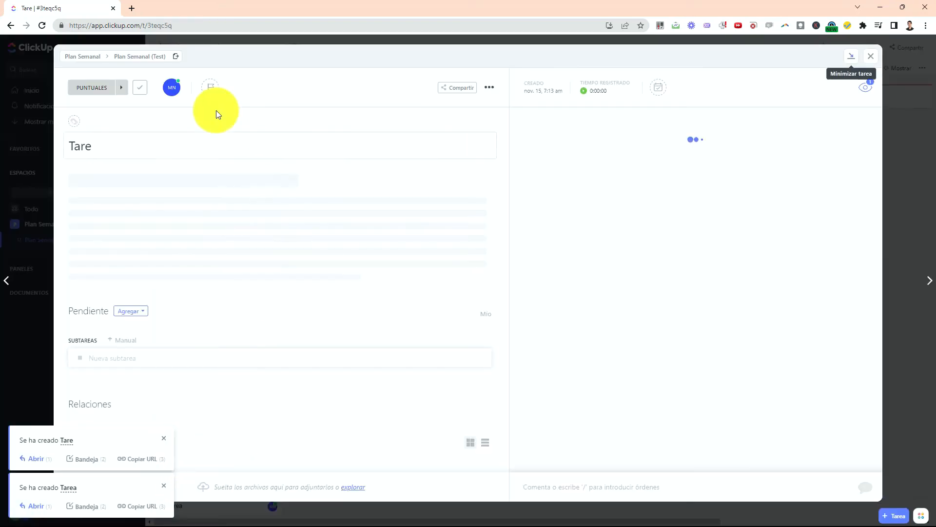
{"action": "left_click", "coordinate": [121, 145]}
{"action": "type", "text": "a"}
{"action": "left_click", "coordinate": [871, 56]}
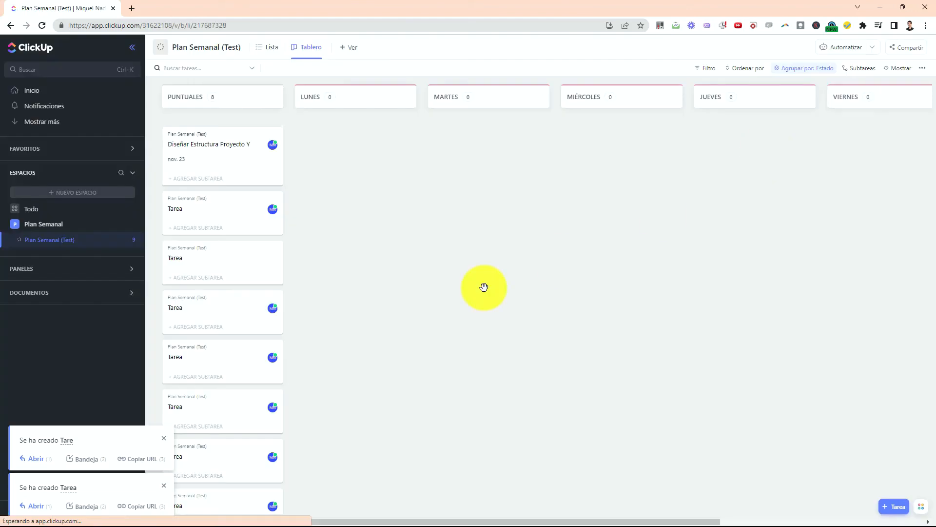
{"action": "left_click", "coordinate": [163, 438]}
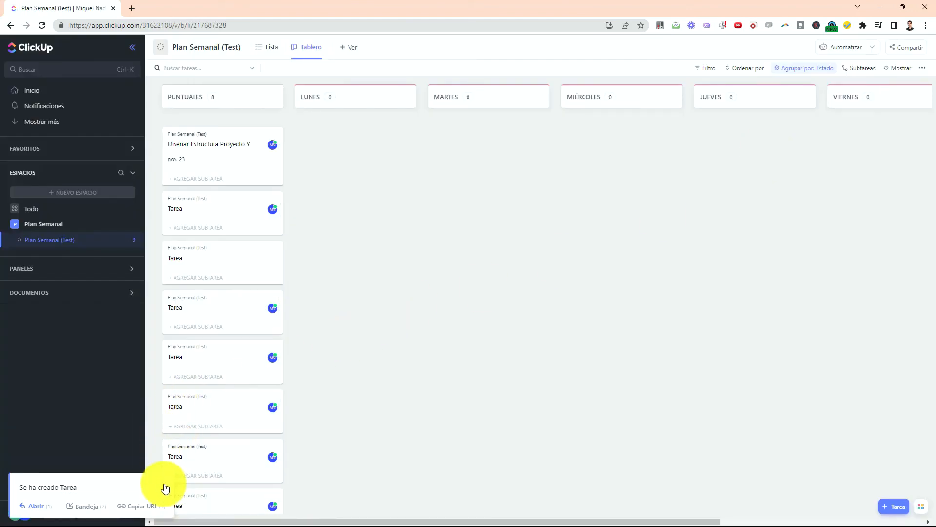
{"action": "left_click", "coordinate": [165, 488]}
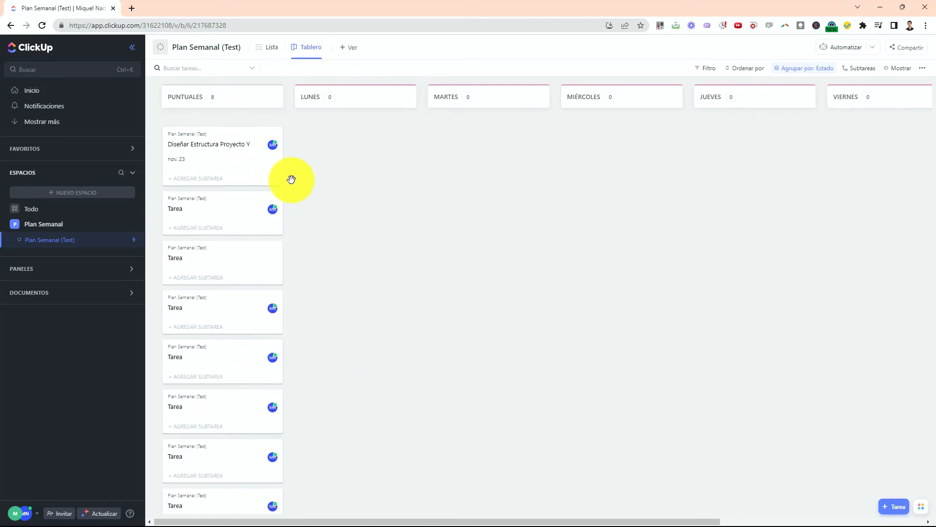
- Mark the Tarea task directly below Diseñar Estructura Proyecto Y as complete and check it in the COMPLETADO column
{"action": "scroll", "coordinate": [269, 418], "scroll_direction": "down", "scroll_amount": 2}
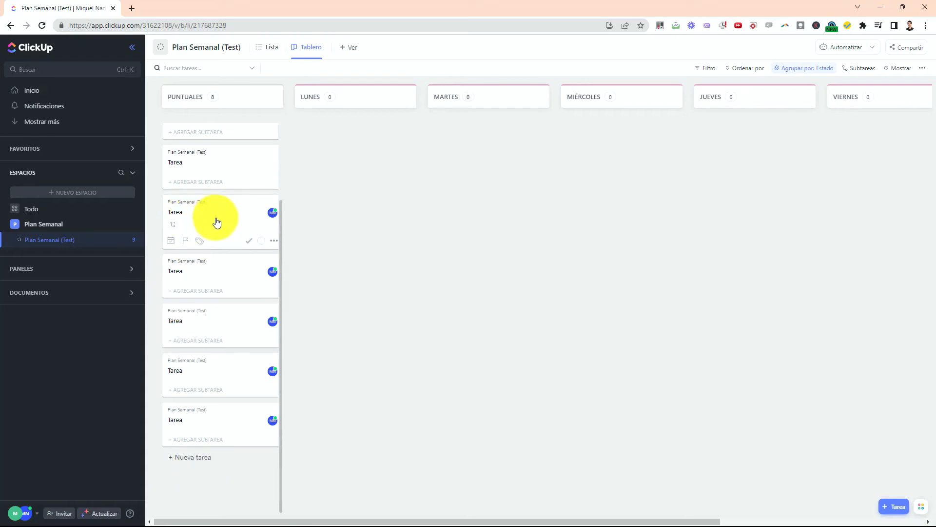
{"action": "scroll", "coordinate": [218, 235], "scroll_direction": "up", "scroll_amount": 2}
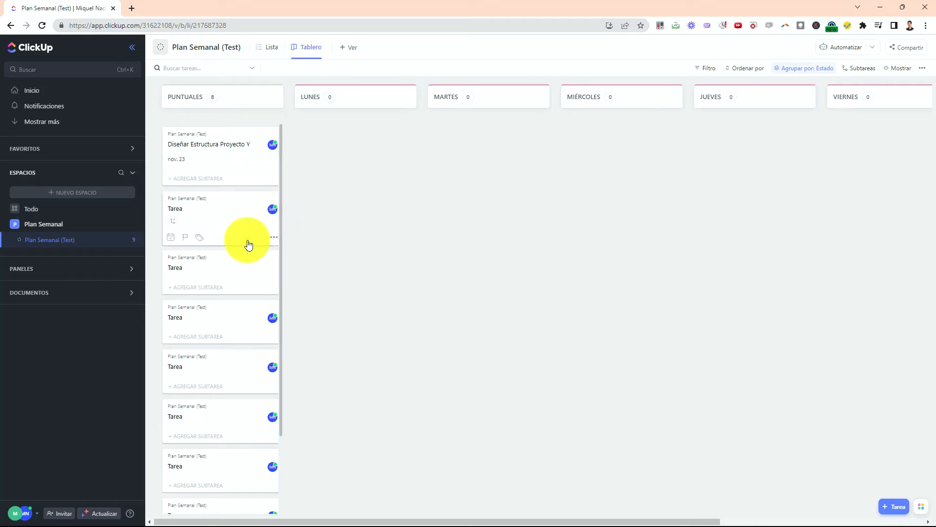
{"action": "left_click", "coordinate": [248, 240]}
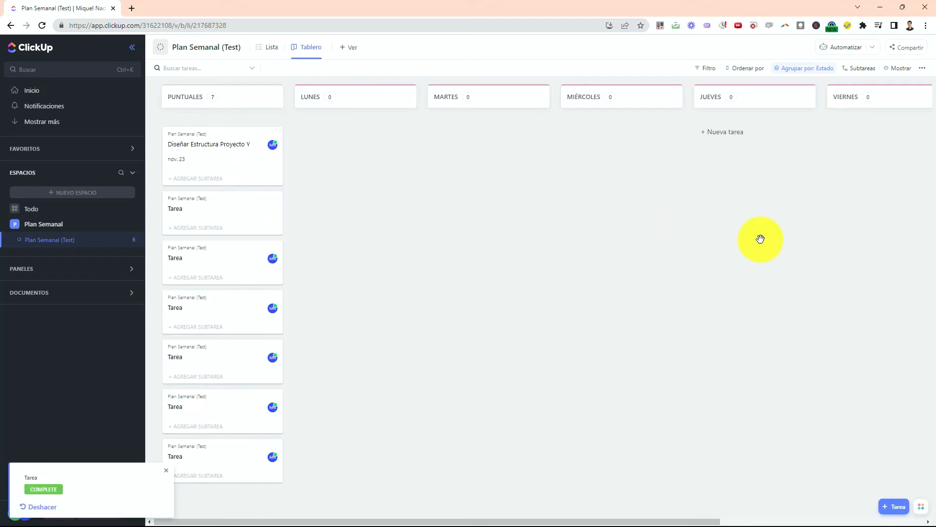
{"action": "left_click_drag", "start_coordinate": [761, 239], "coordinate": [551, 244]}
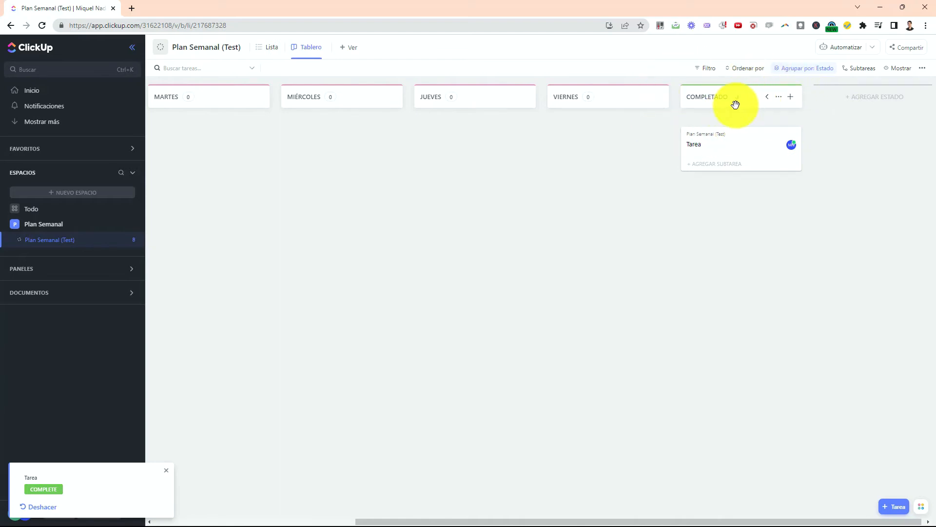
{"action": "key", "text": "ctrl+2"}
{"action": "mouse_move", "coordinate": [755, 86]}
{"action": "left_mouse_down"}
{"action": "mouse_move", "coordinate": [728, 100]}
{"action": "mouse_move", "coordinate": [764, 94]}
{"action": "left_mouse_up"}
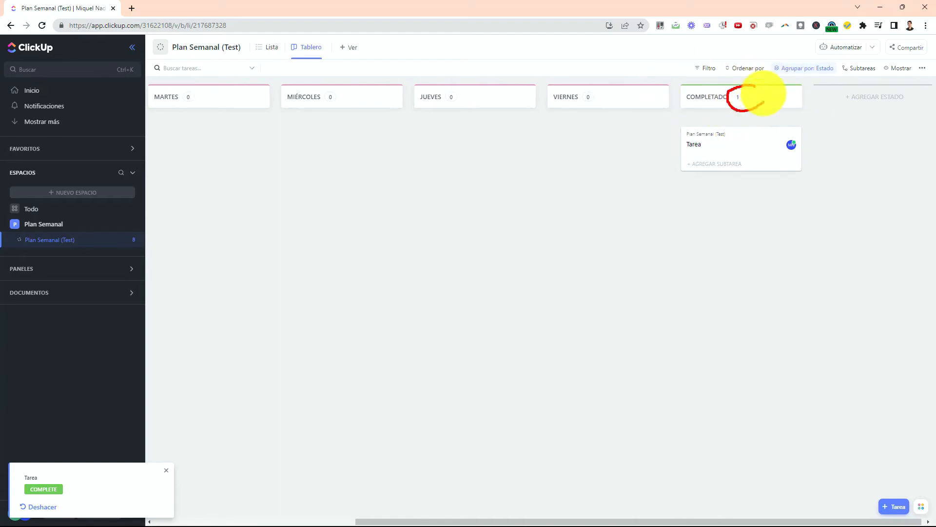
{"action": "mouse_move", "coordinate": [294, 230]}
{"action": "left_mouse_down"}
{"action": "mouse_move", "coordinate": [455, 263]}
{"action": "mouse_move", "coordinate": [628, 252]}
{"action": "left_mouse_up"}
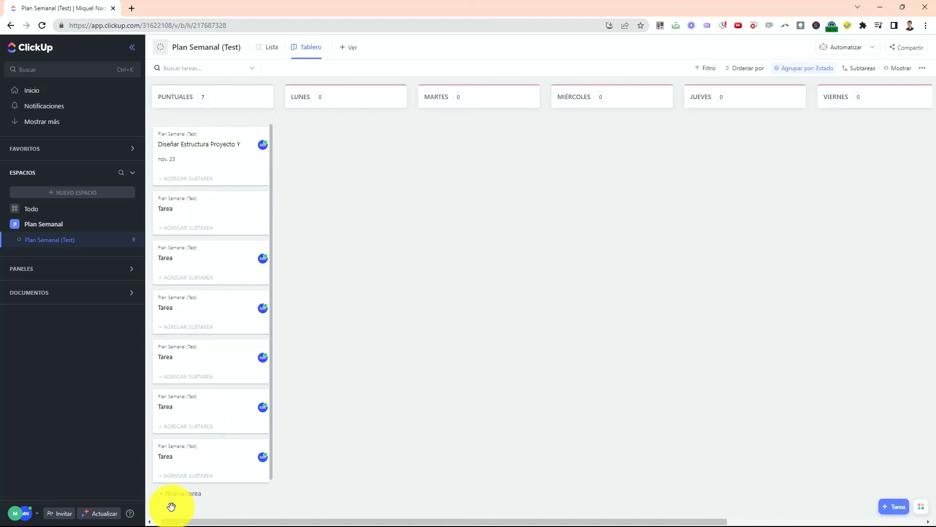
- Add a separator task named ⏫ SEMANA EN CURSO ⏫ to PUNTUALES and place it below the third Tarea card
{"action": "left_click", "coordinate": [180, 493]}
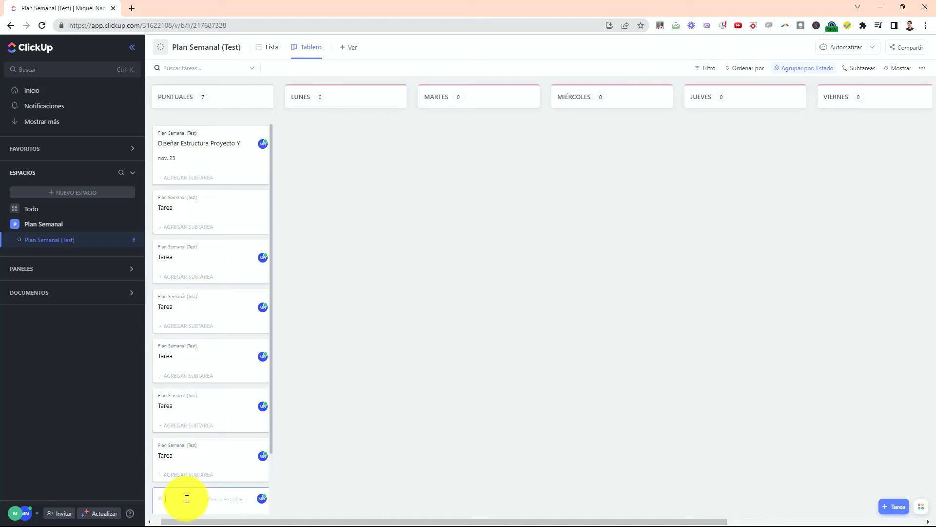
{"action": "type", "text": "⏫ SEMANA EN CURSO ⏫"}
{"action": "key", "text": "Return"}
{"action": "left_click_drag", "start_coordinate": [201, 499], "coordinate": [191, 303]}
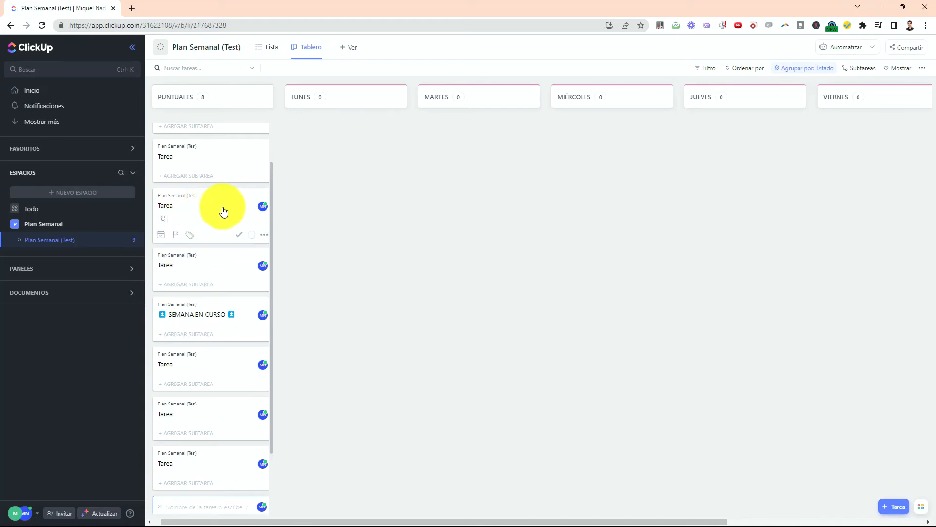
{"action": "left_click_drag", "start_coordinate": [198, 319], "coordinate": [214, 372]}
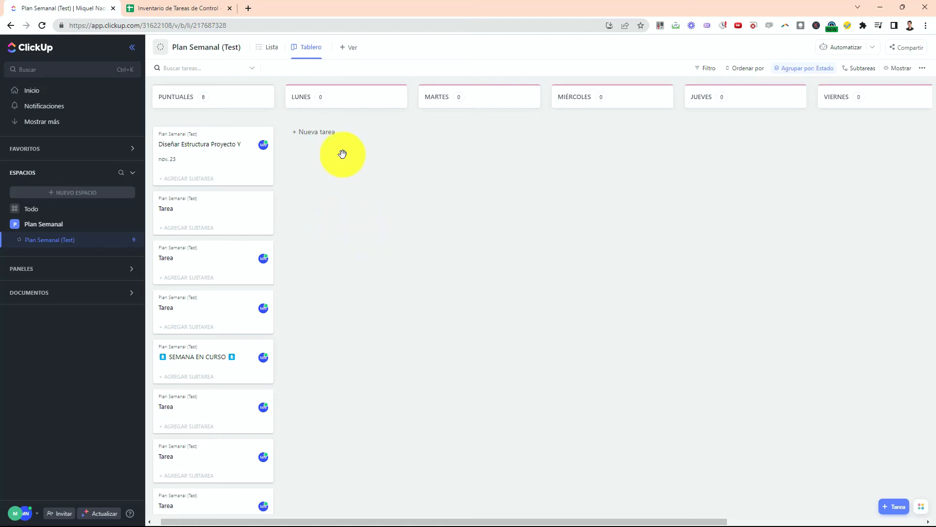
- Create a task named TAREAS CONTROL, with a repeat emoji on each side of the name, in the LUNES column
{"action": "left_click", "coordinate": [311, 141]}
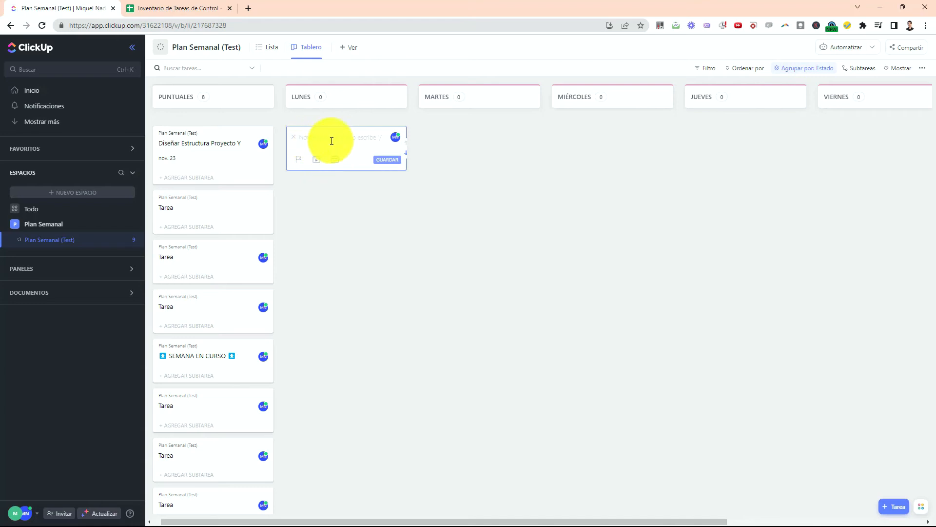
{"action": "type", "text": "TAREAS CONTROL"}
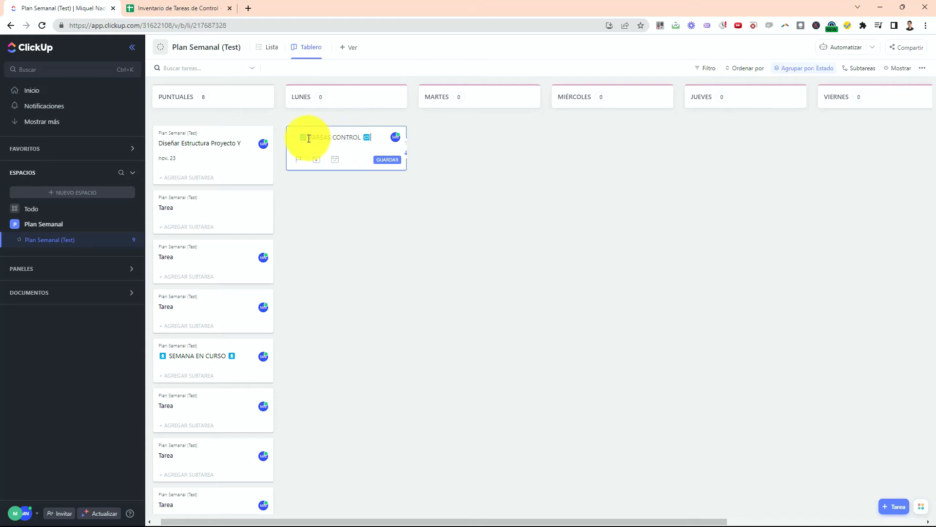
{"action": "left_click_drag", "start_coordinate": [301, 137], "coordinate": [306, 135]}
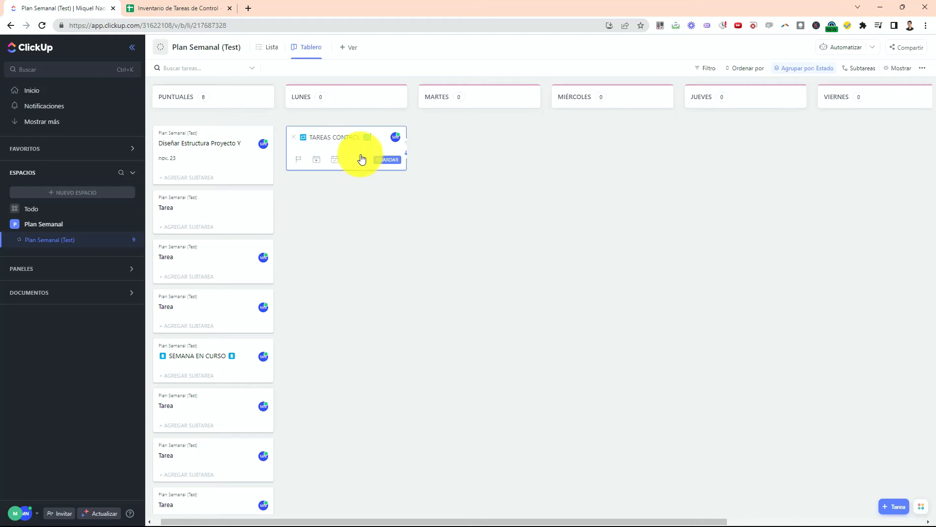
{"action": "left_click", "coordinate": [384, 161]}
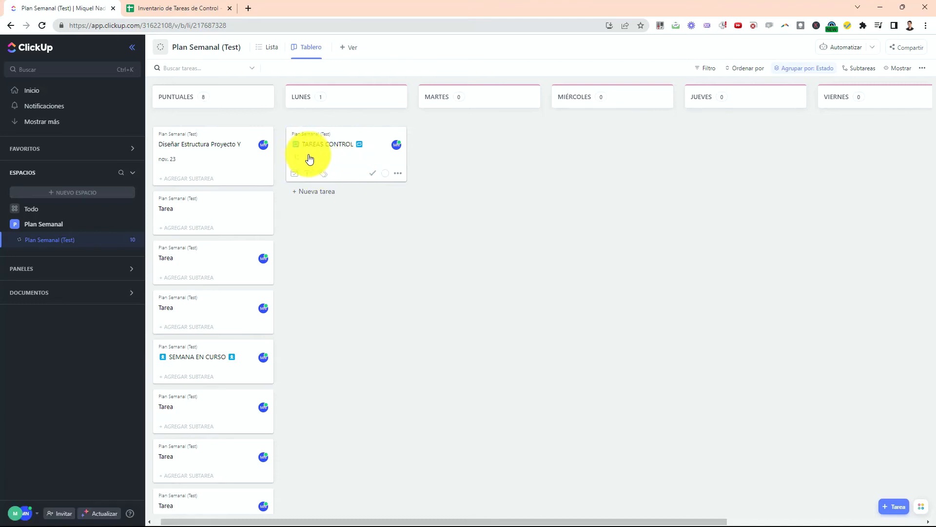
- Add the subtasks Revisión Incidencias, Revisar Agenda and Revisión Diaria to the TAREAS CONTROL task in LUNES
{"action": "left_click", "coordinate": [345, 160]}
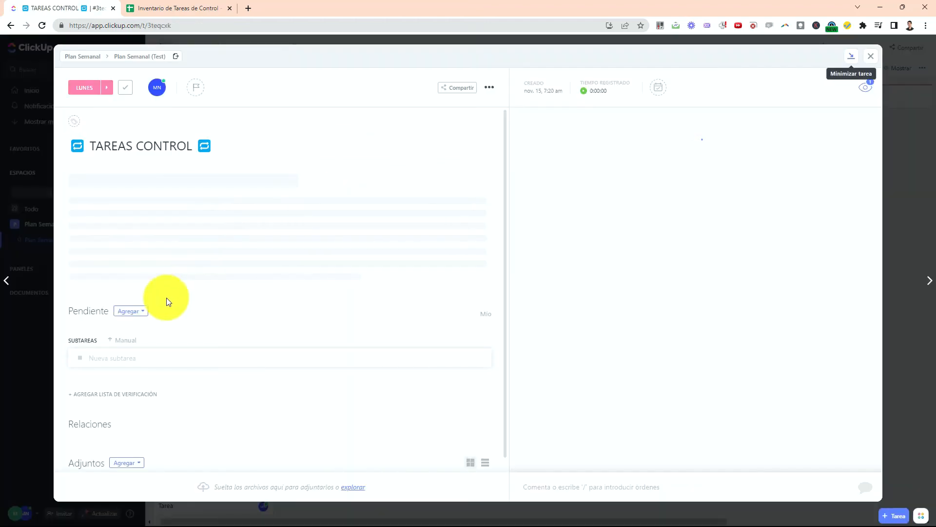
{"action": "mouse_move", "coordinate": [158, 321]}
{"action": "left_mouse_down"}
{"action": "mouse_move", "coordinate": [119, 316]}
{"action": "mouse_move", "coordinate": [57, 370]}
{"action": "mouse_move", "coordinate": [222, 378]}
{"action": "left_mouse_up"}
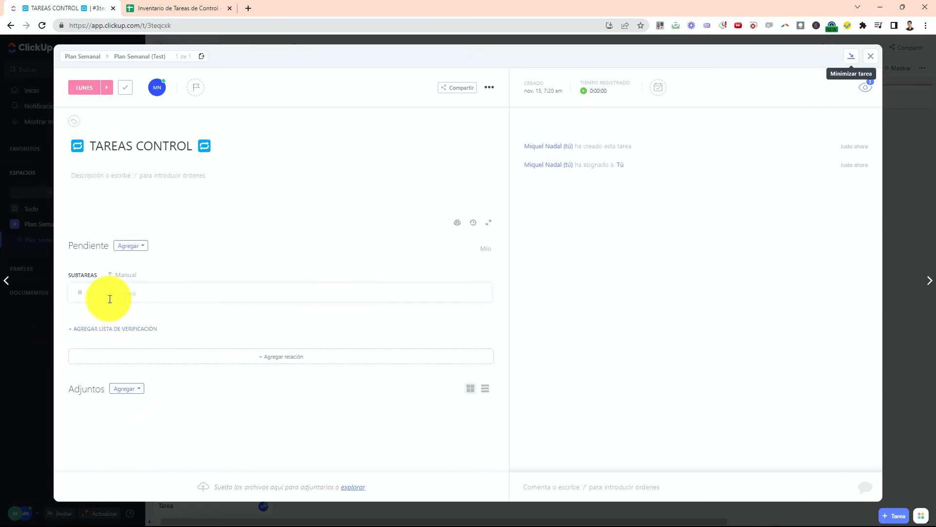
{"action": "left_click", "coordinate": [115, 293]}
{"action": "type", "text": "R"}
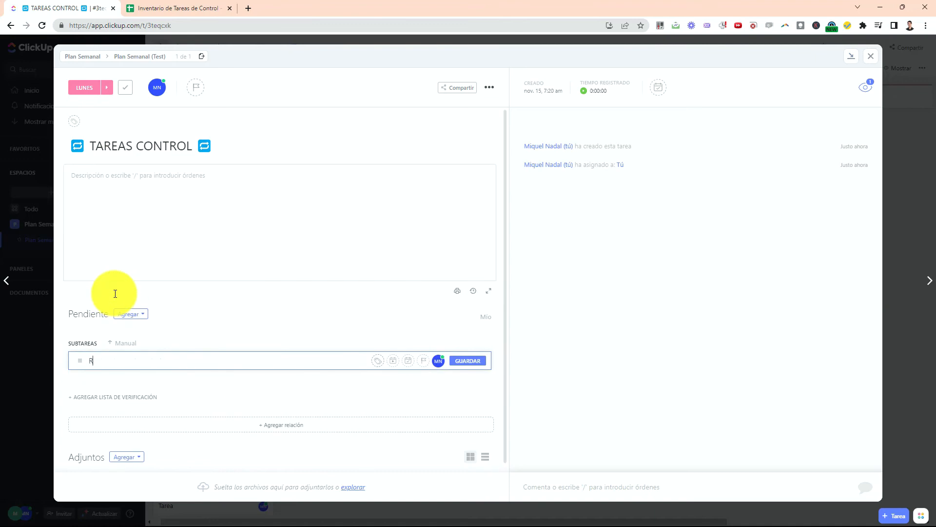
{"action": "type", "text": "evisión Incidencias"}
{"action": "key", "text": "Return"}
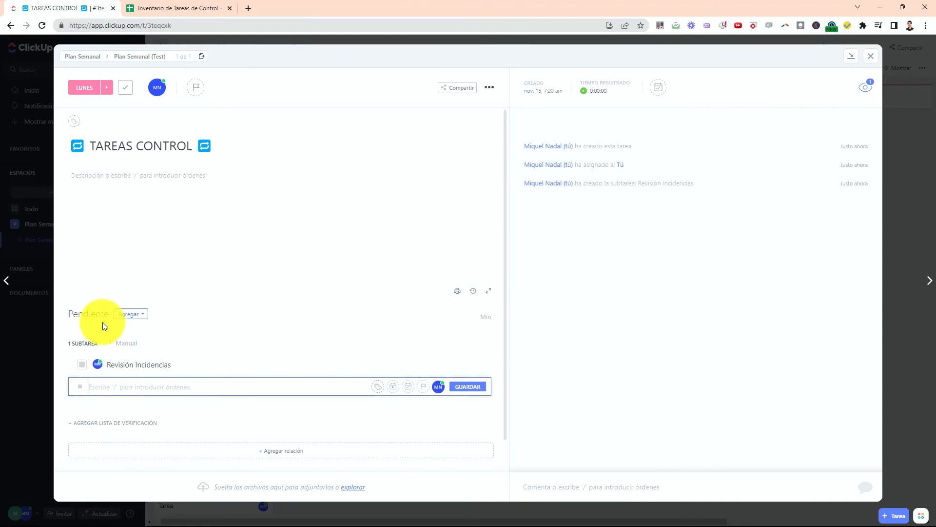
{"action": "type", "text": "Revisar Agenda"}
{"action": "key", "text": "Return"}
{"action": "type", "text": "Re"}
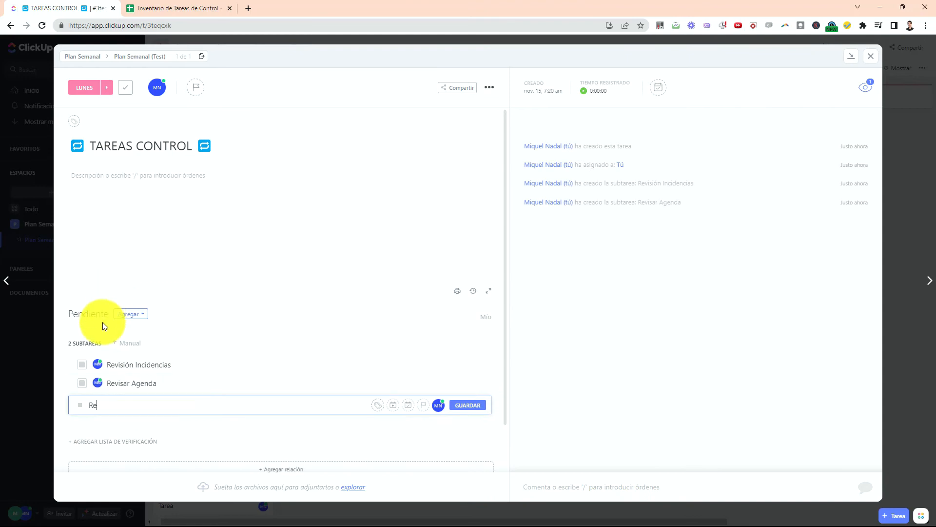
{"action": "type", "text": "visión Diaria"}
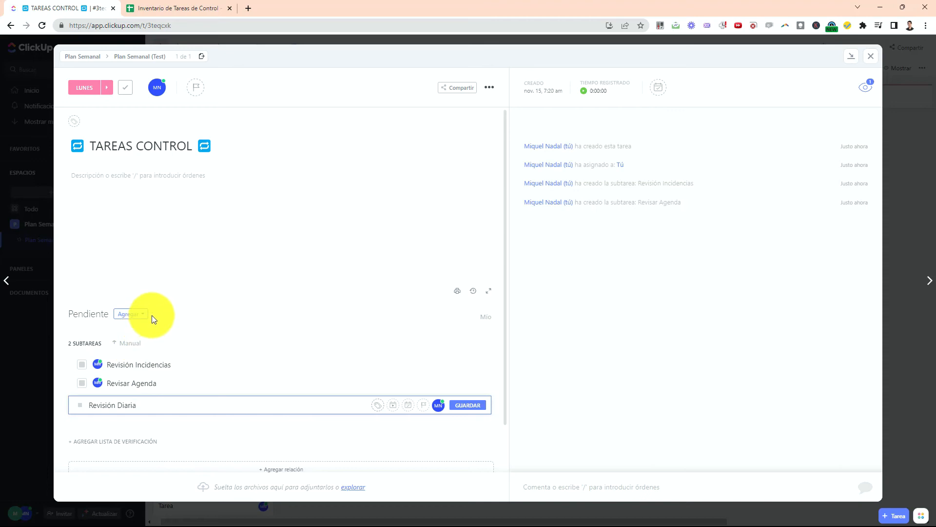
{"action": "key", "text": "Return"}
{"action": "left_click_drag", "start_coordinate": [274, 267], "coordinate": [184, 380]}
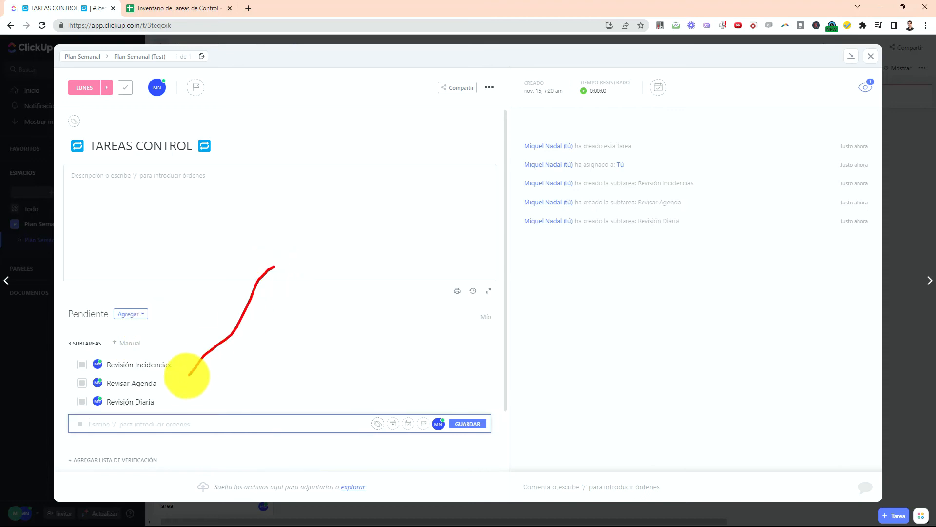
{"action": "mouse_move", "coordinate": [205, 336]}
{"action": "left_mouse_down"}
{"action": "mouse_move", "coordinate": [142, 449]}
{"action": "mouse_move", "coordinate": [252, 354]}
{"action": "left_mouse_up"}
{"action": "left_click", "coordinate": [278, 344]}
{"action": "mouse_move", "coordinate": [345, 319]}
{"action": "left_mouse_down"}
{"action": "mouse_move", "coordinate": [248, 349]}
{"action": "mouse_move", "coordinate": [283, 381]}
{"action": "left_mouse_up"}
{"action": "key", "text": "Escape"}
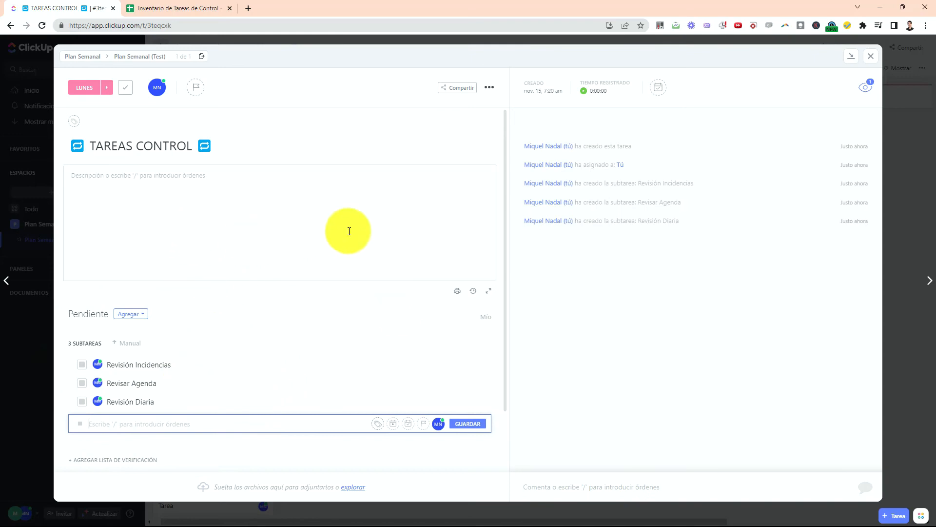
- Expand the subtasks on the TAREAS CONTROL card, review them again in the task details, and return to the board
{"action": "left_click", "coordinate": [872, 61]}
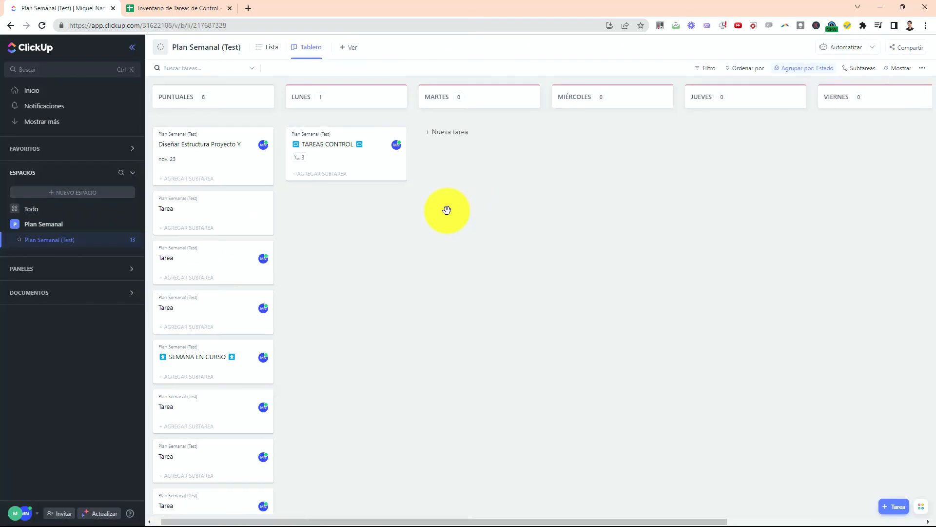
{"action": "left_click", "coordinate": [299, 158]}
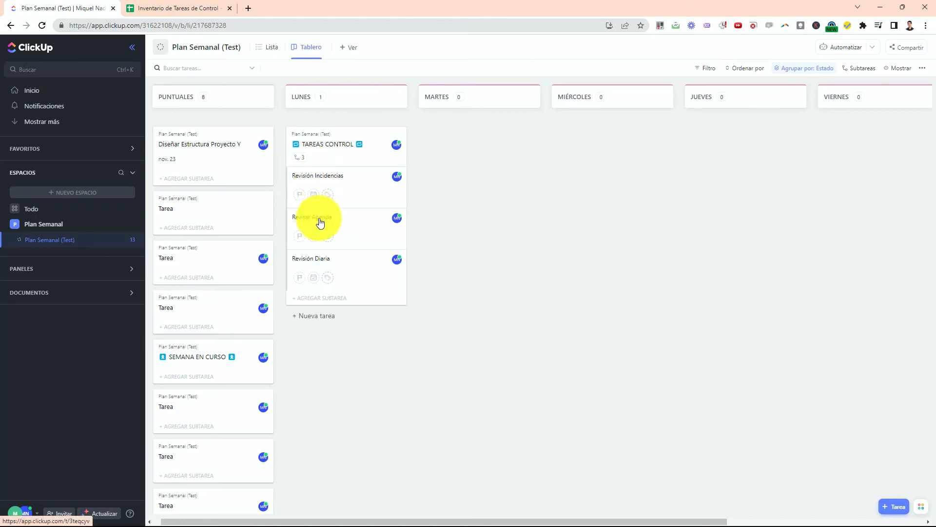
{"action": "left_click", "coordinate": [312, 262]}
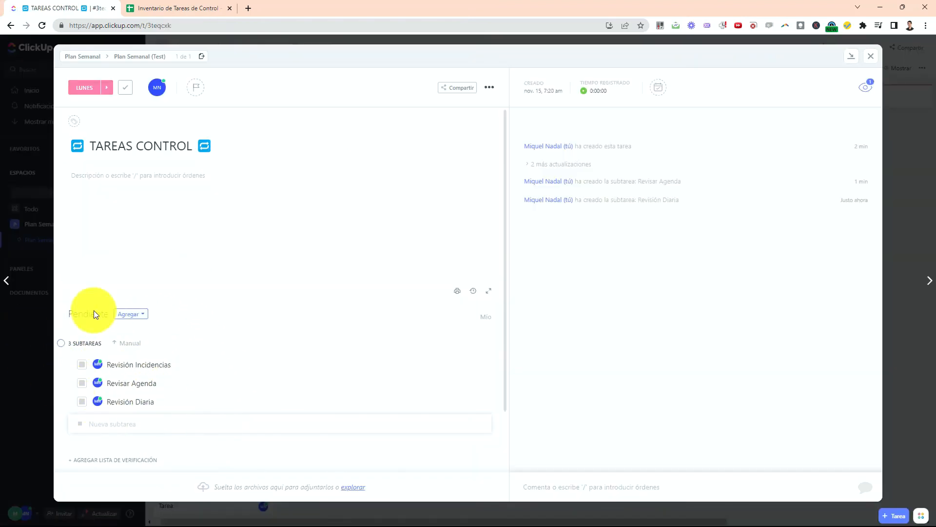
{"action": "scroll", "coordinate": [206, 353], "scroll_direction": "down", "scroll_amount": 1}
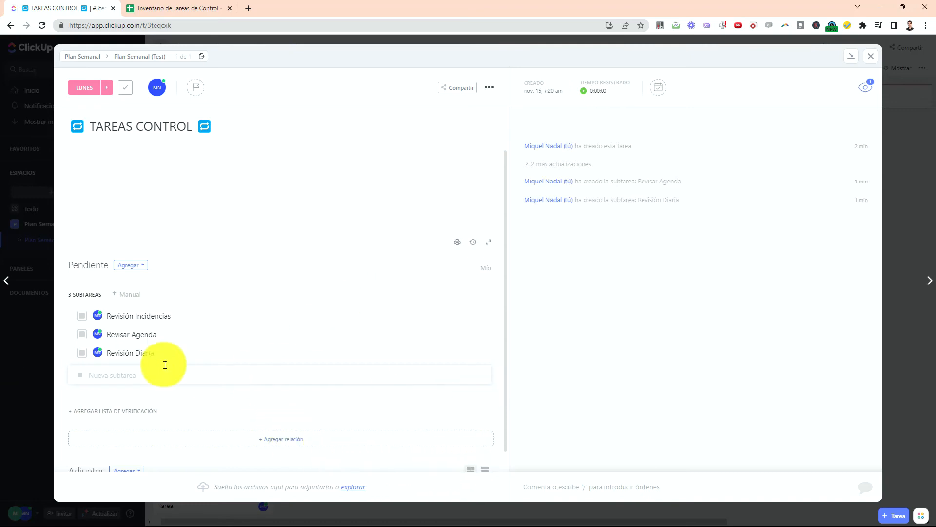
{"action": "left_click", "coordinate": [876, 64]}
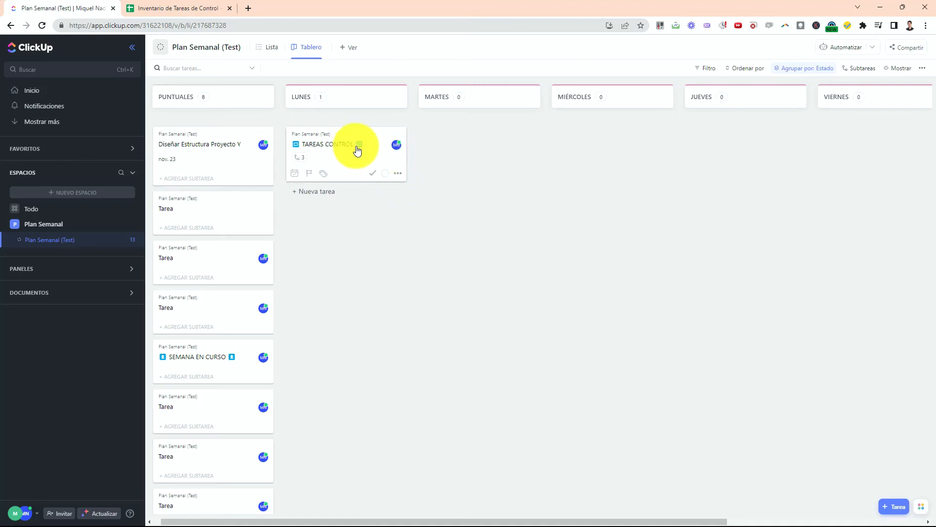
- Duplicate the TAREAS CONTROL task within the Plan Semanal (Test) list, keeping its status, subtasks and assignees
{"action": "left_click", "coordinate": [398, 174]}
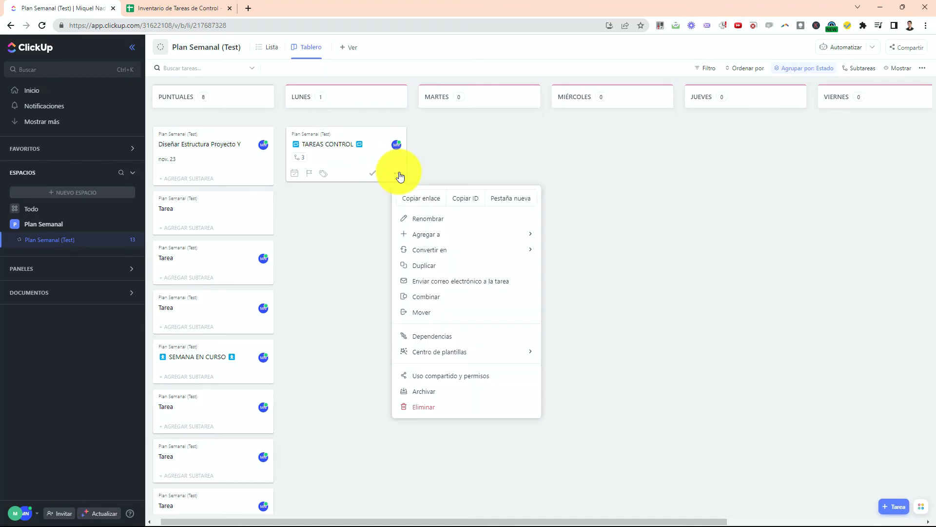
{"action": "left_click", "coordinate": [415, 266]}
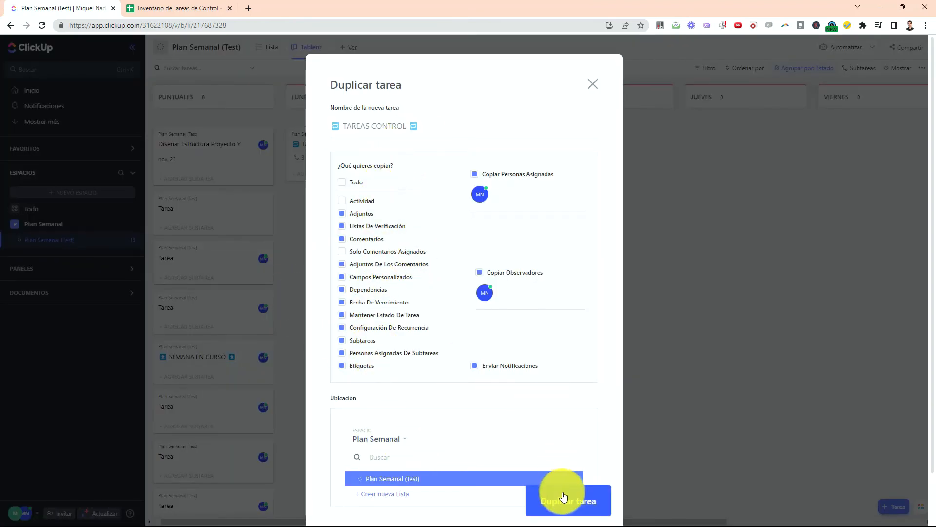
{"action": "left_click", "coordinate": [578, 498]}
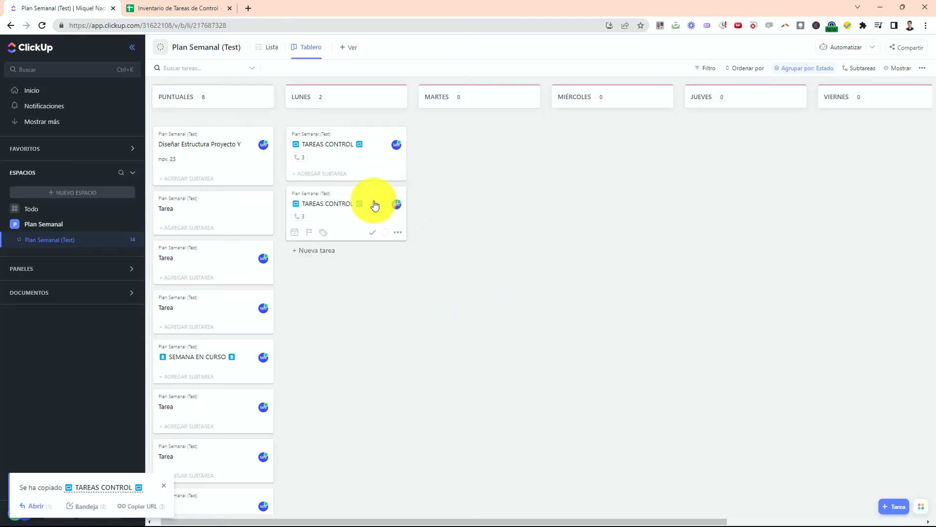
- Move the copied TAREAS CONTROL task from LUNES to MARTES and duplicate it three times within Plan Semanal (Test)
{"action": "left_click_drag", "start_coordinate": [342, 192], "coordinate": [489, 142]}
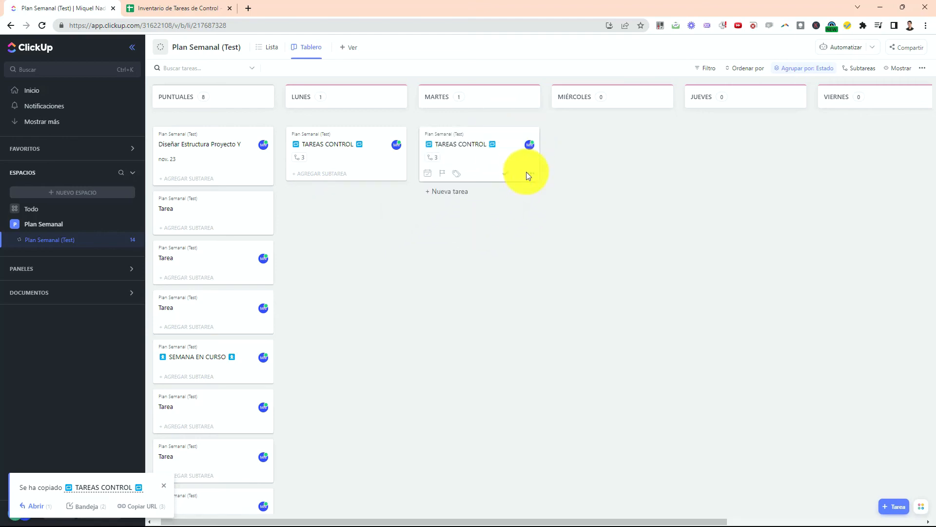
{"action": "left_click", "coordinate": [531, 175]}
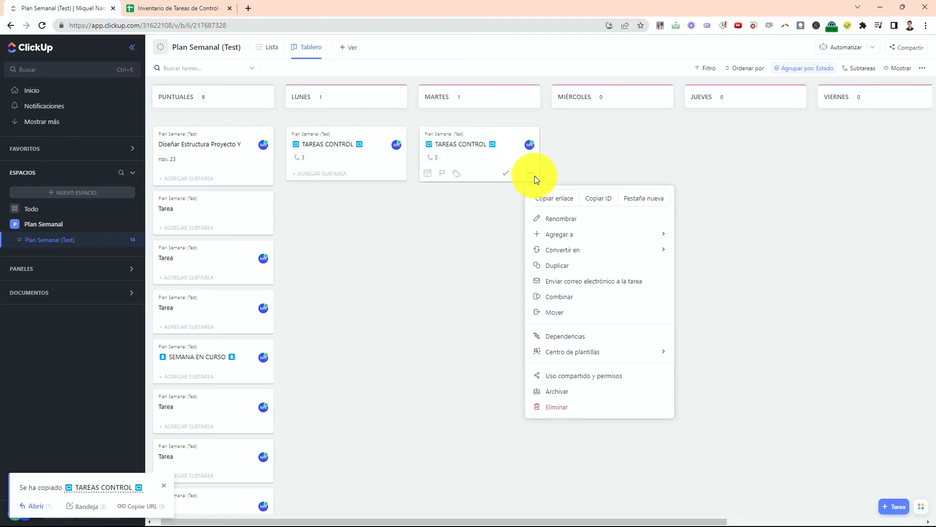
{"action": "left_click", "coordinate": [559, 266]}
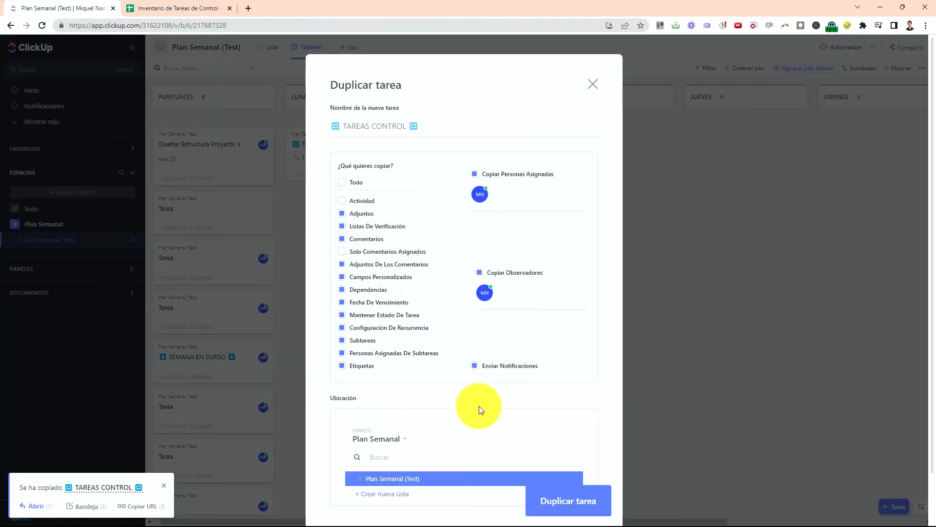
{"action": "left_click", "coordinate": [569, 512]}
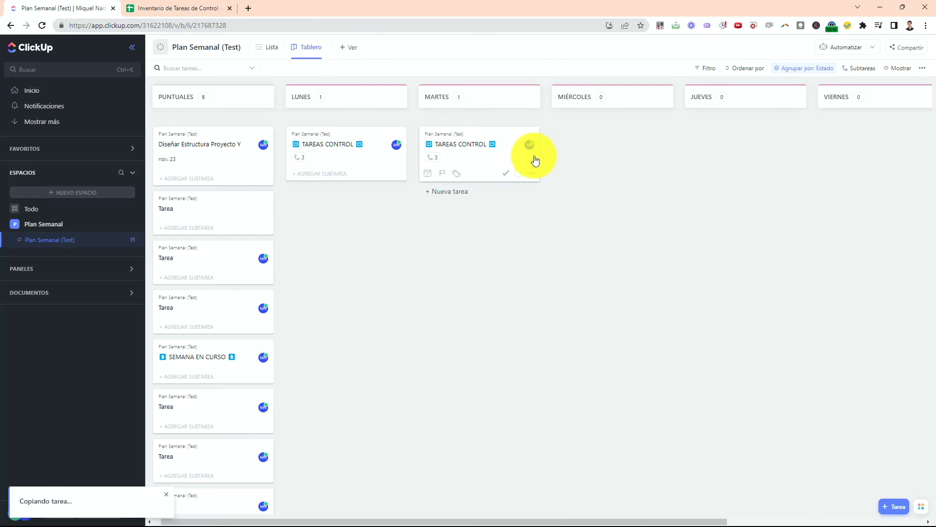
{"action": "left_click", "coordinate": [534, 174]}
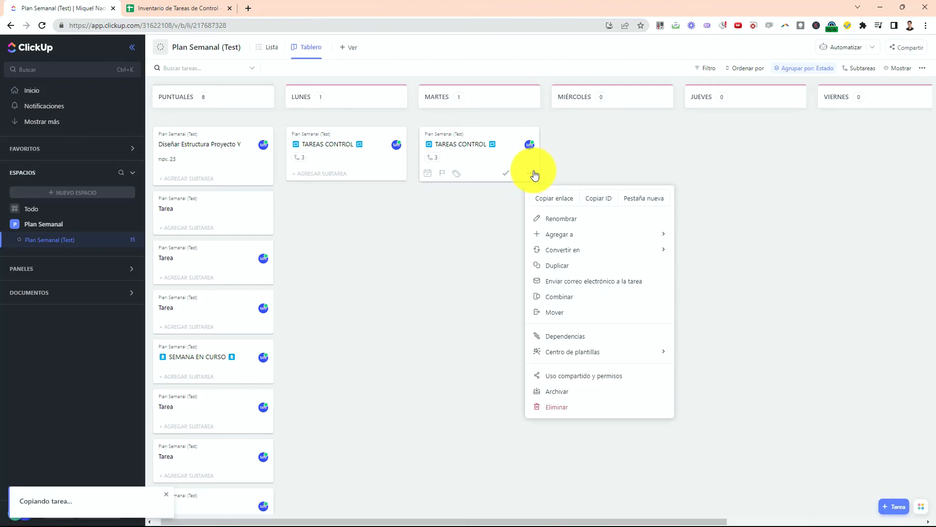
{"action": "left_click", "coordinate": [559, 266]}
{"action": "left_click", "coordinate": [580, 503]}
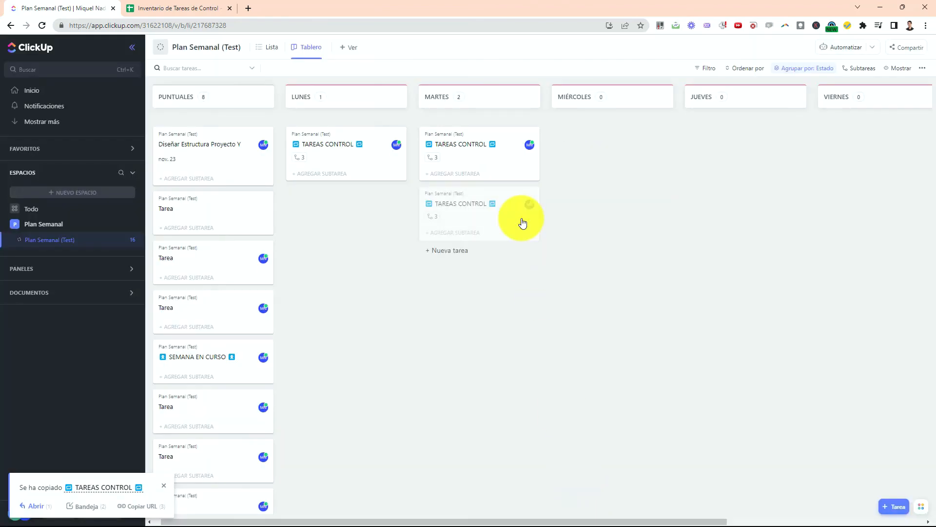
{"action": "left_click", "coordinate": [531, 174]}
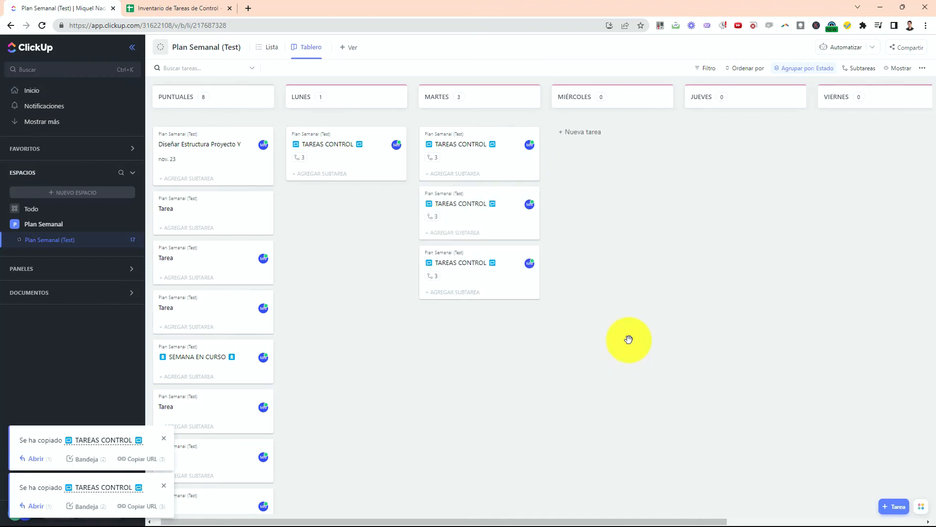
- Distribute the three extra TAREAS CONTROL copies from MARTES, one each to MIÉRCOLES, JUEVES and VIERNES
{"action": "left_click_drag", "start_coordinate": [484, 285], "coordinate": [604, 239]}
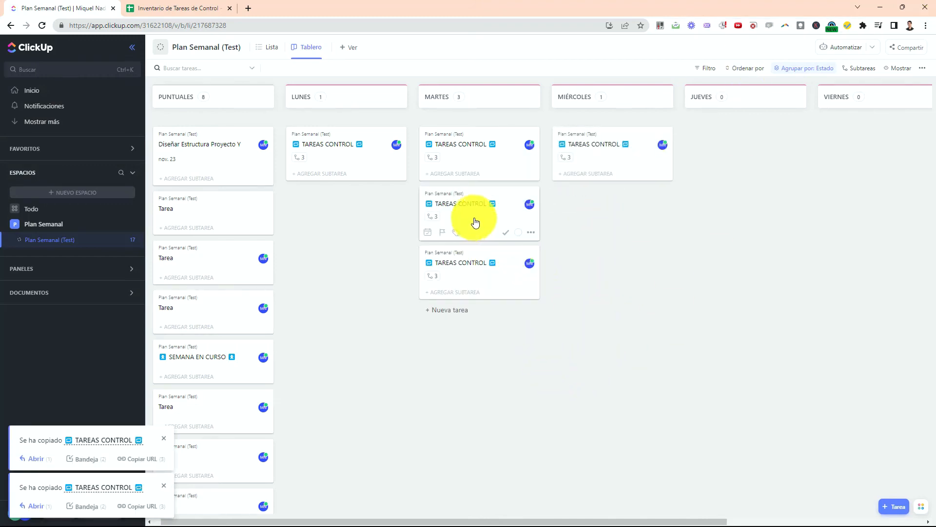
{"action": "left_click_drag", "start_coordinate": [476, 220], "coordinate": [717, 166]}
{"action": "left_click_drag", "start_coordinate": [504, 238], "coordinate": [866, 168]}
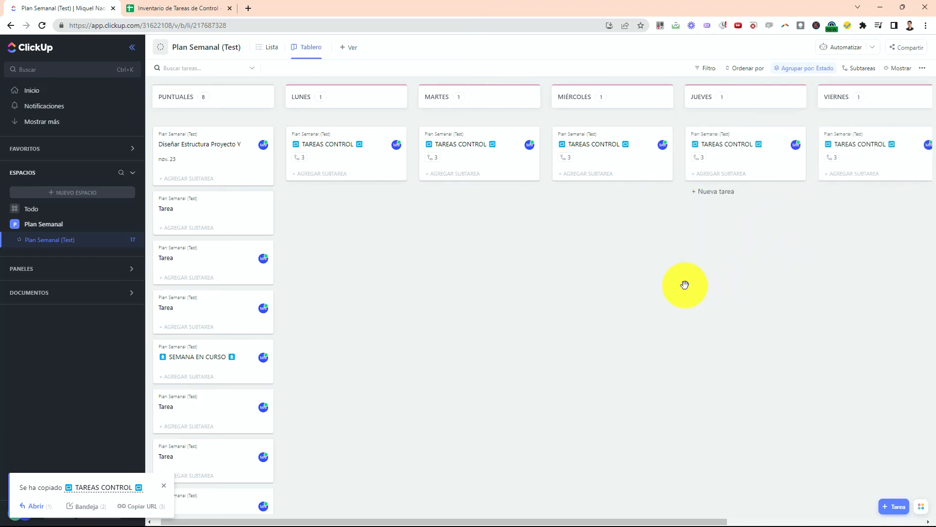
- Rename the Revisión Diaria subtask of the VIERNES TAREAS CONTROL task to Revisión Semanal and return to the board
{"action": "left_click_drag", "start_coordinate": [696, 279], "coordinate": [512, 297]}
{"action": "left_click", "coordinate": [675, 155]}
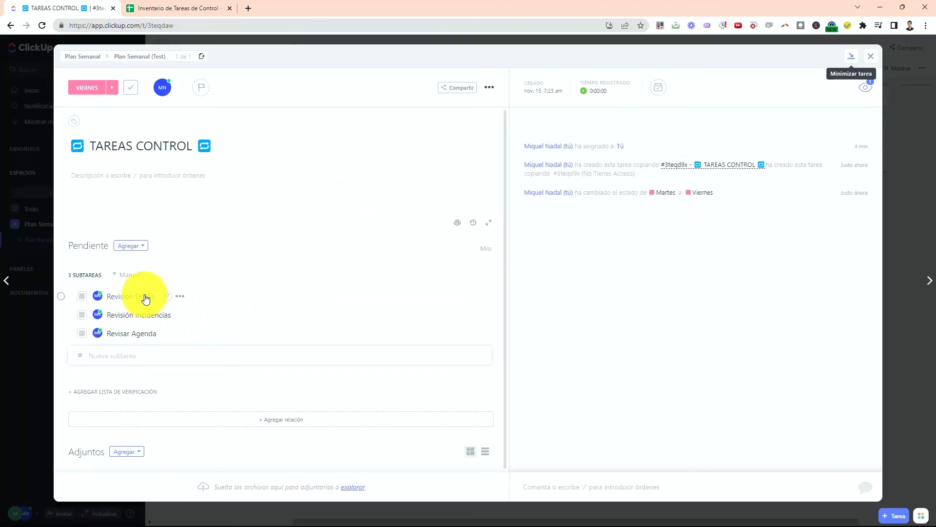
{"action": "left_click", "coordinate": [167, 296]}
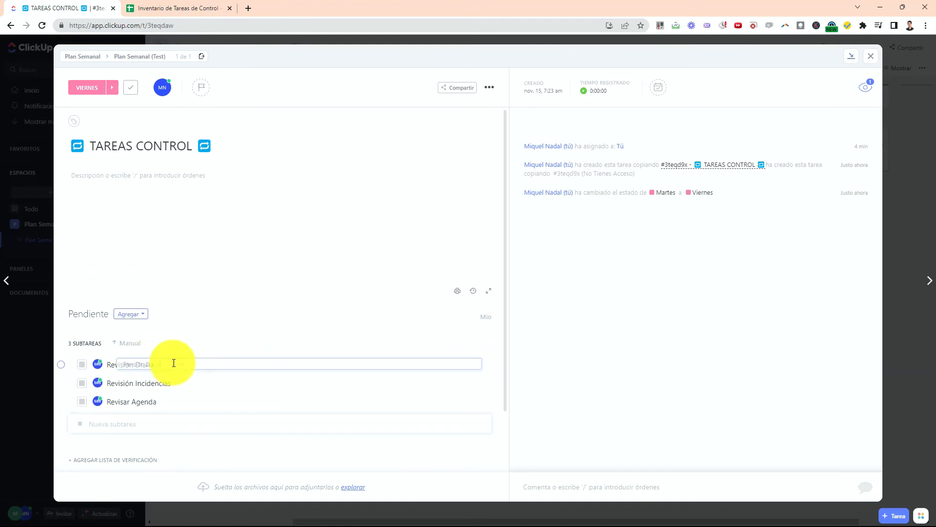
{"action": "left_click_drag", "start_coordinate": [146, 363], "coordinate": [162, 354]}
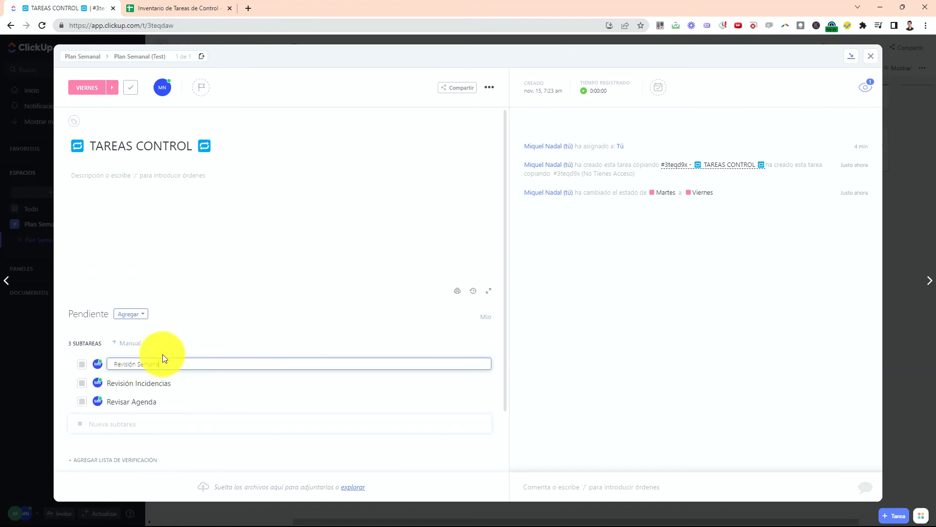
{"action": "left_click", "coordinate": [244, 281]}
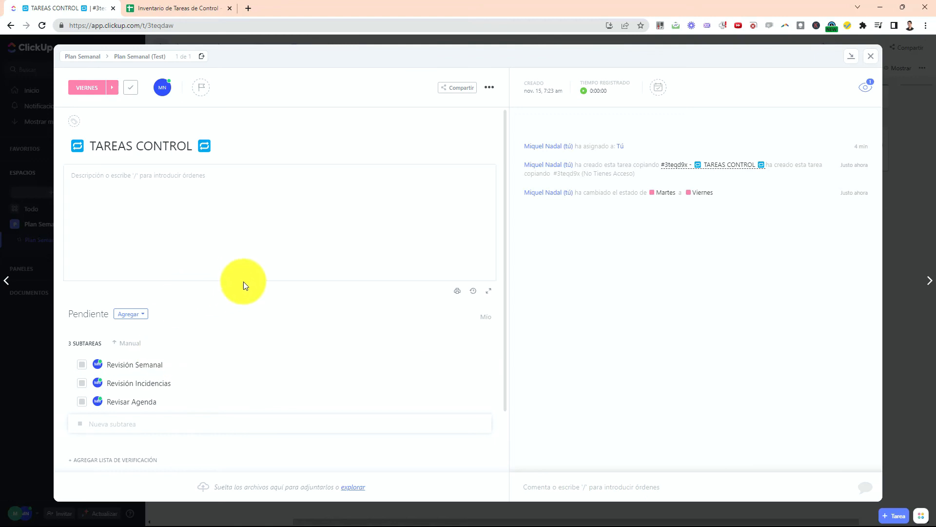
{"action": "left_click", "coordinate": [871, 56]}
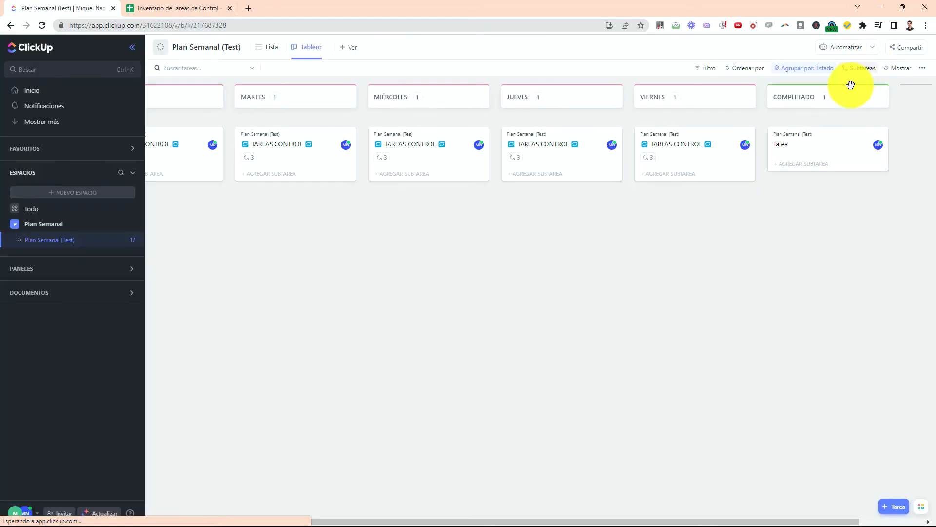
{"action": "left_click_drag", "start_coordinate": [395, 263], "coordinate": [477, 234]}
{"action": "left_click_drag", "start_coordinate": [715, 227], "coordinate": [777, 138]}
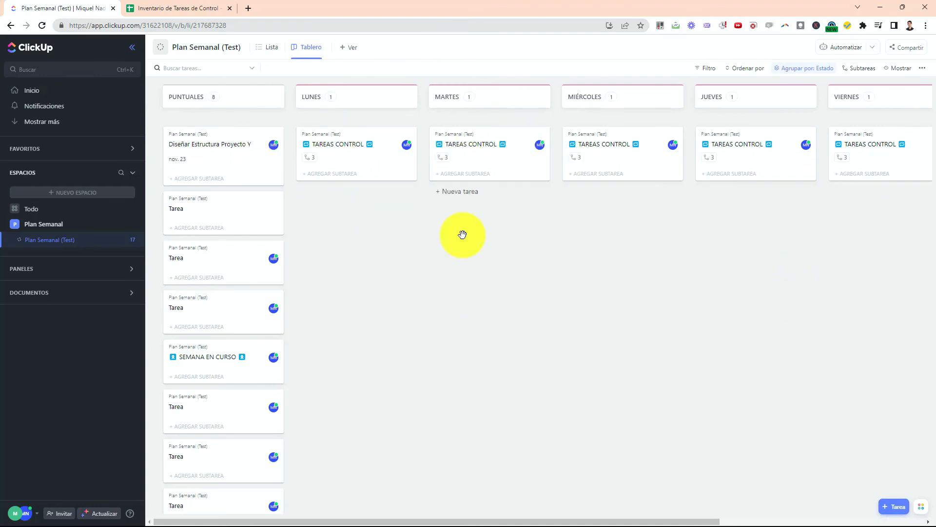
{"action": "left_click_drag", "start_coordinate": [560, 222], "coordinate": [598, 246]}
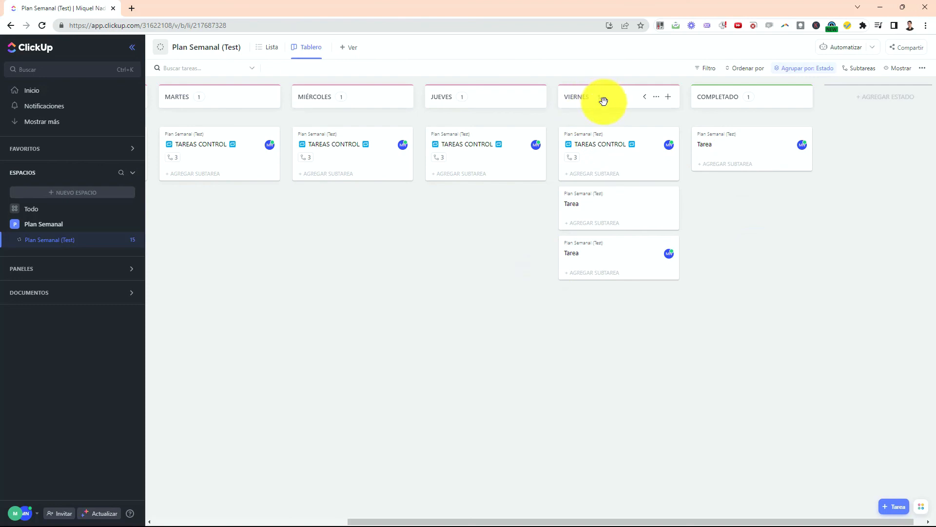
{"action": "mouse_move", "coordinate": [633, 84]}
{"action": "left_mouse_down"}
{"action": "mouse_move", "coordinate": [549, 87]}
{"action": "mouse_move", "coordinate": [591, 132]}
{"action": "mouse_move", "coordinate": [633, 92]}
{"action": "left_mouse_up"}
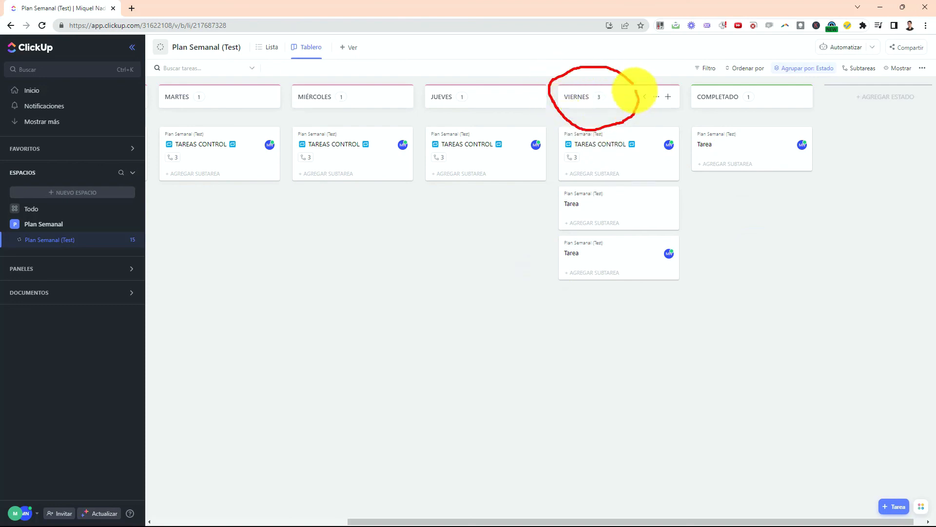
{"action": "left_click_drag", "start_coordinate": [644, 47], "coordinate": [610, 63]}
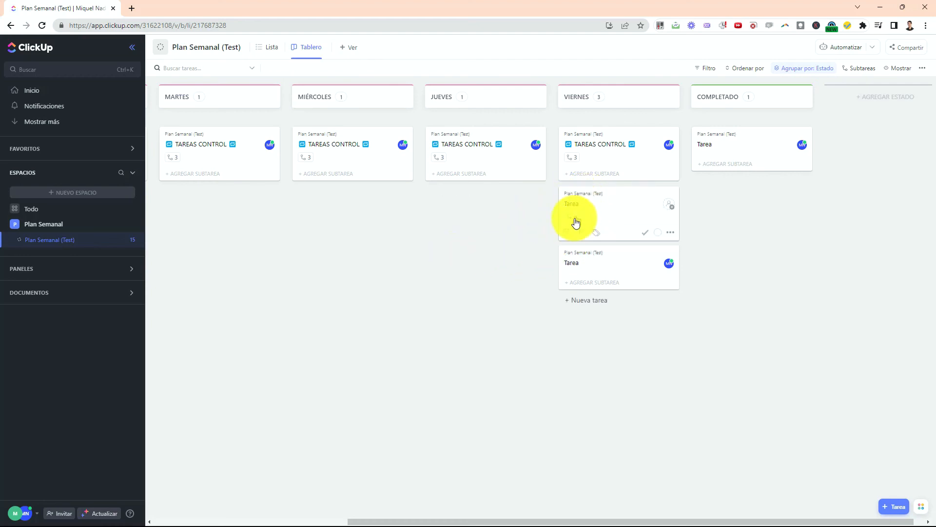
- Move both Tarea cards from VIERNES to the top of the PUNTUALES column and clear the task selection
{"action": "left_click_drag", "start_coordinate": [434, 262], "coordinate": [738, 270]}
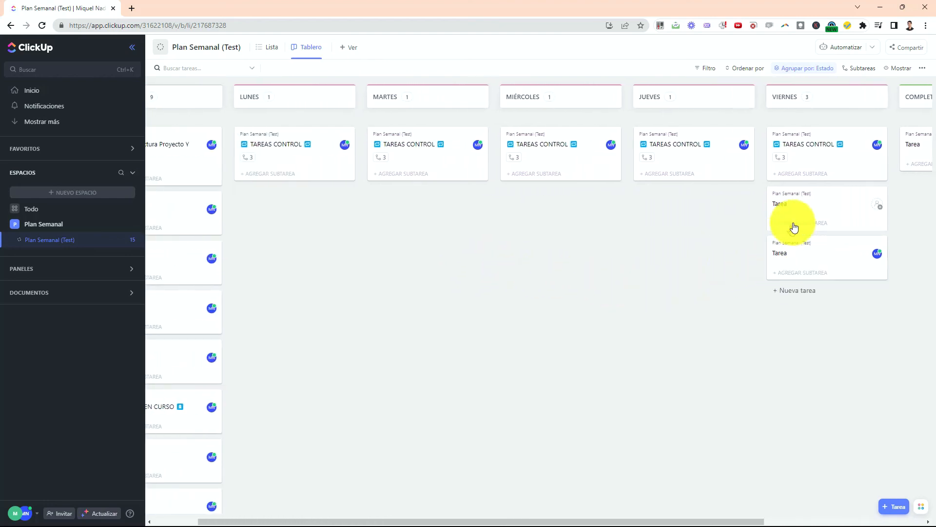
{"action": "left_click_drag", "start_coordinate": [800, 207], "coordinate": [800, 210]}
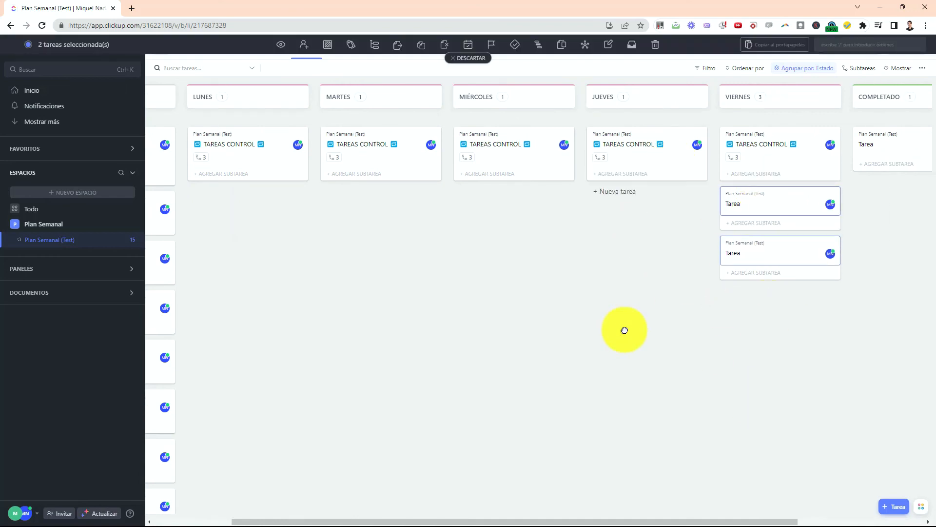
{"action": "left_click_drag", "start_coordinate": [624, 328], "coordinate": [636, 322]}
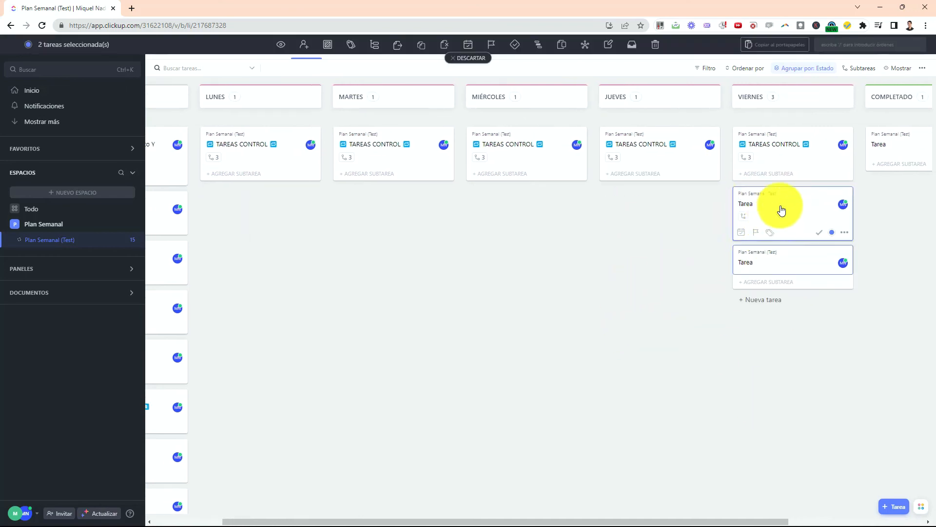
{"action": "left_click_drag", "start_coordinate": [779, 207], "coordinate": [214, 141]}
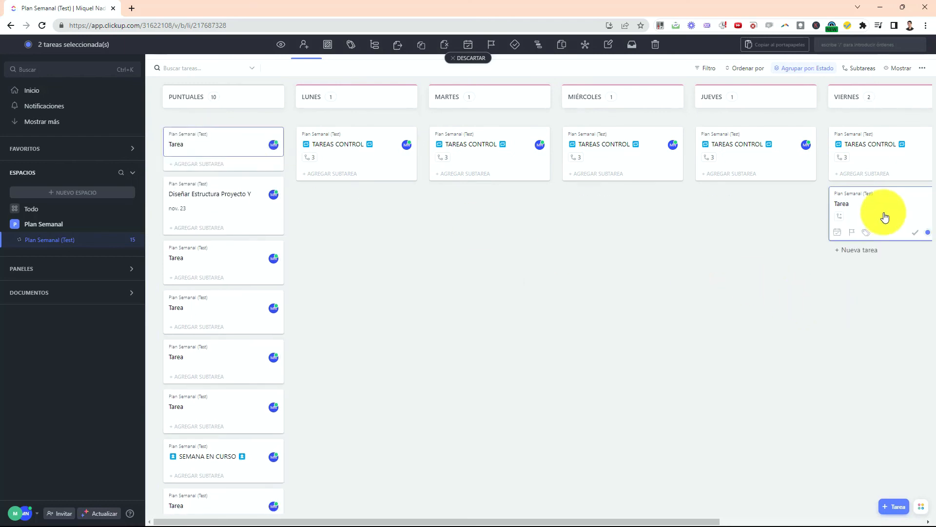
{"action": "left_click_drag", "start_coordinate": [884, 215], "coordinate": [229, 185]}
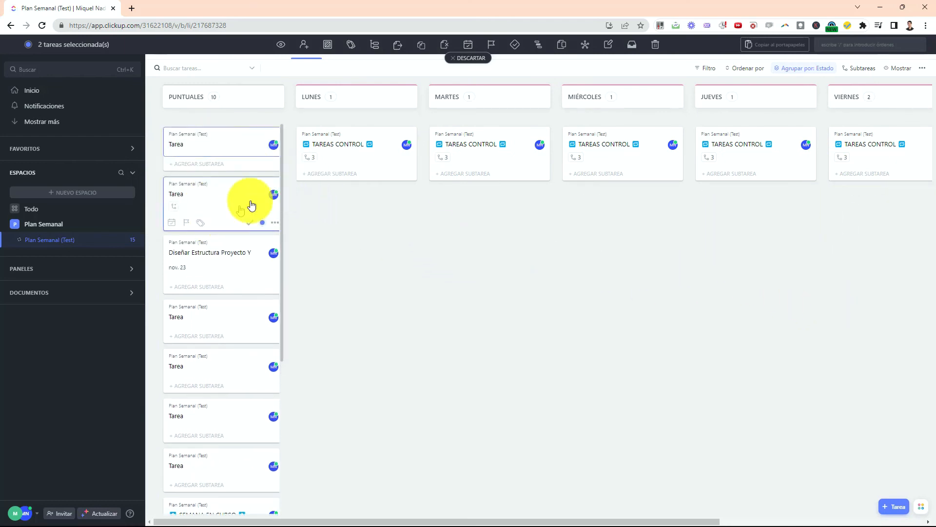
{"action": "left_click", "coordinate": [263, 175]}
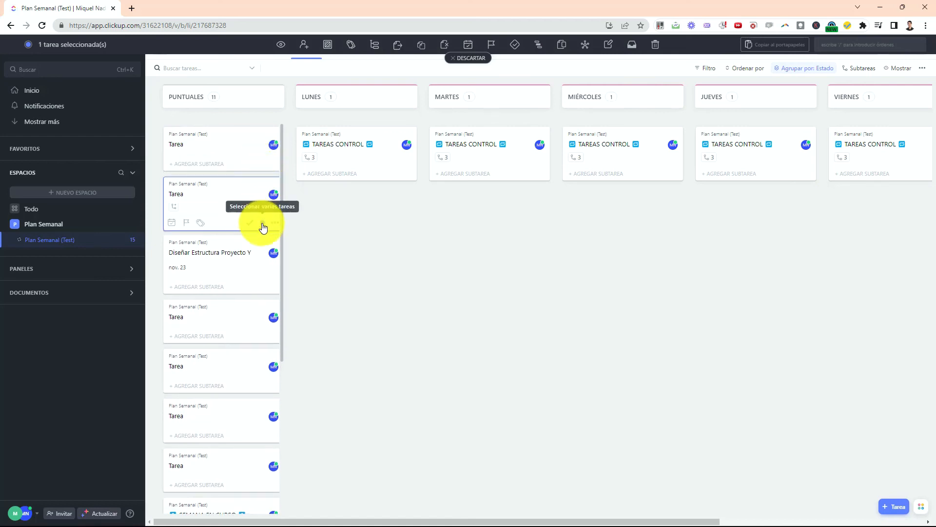
{"action": "left_click", "coordinate": [263, 224]}
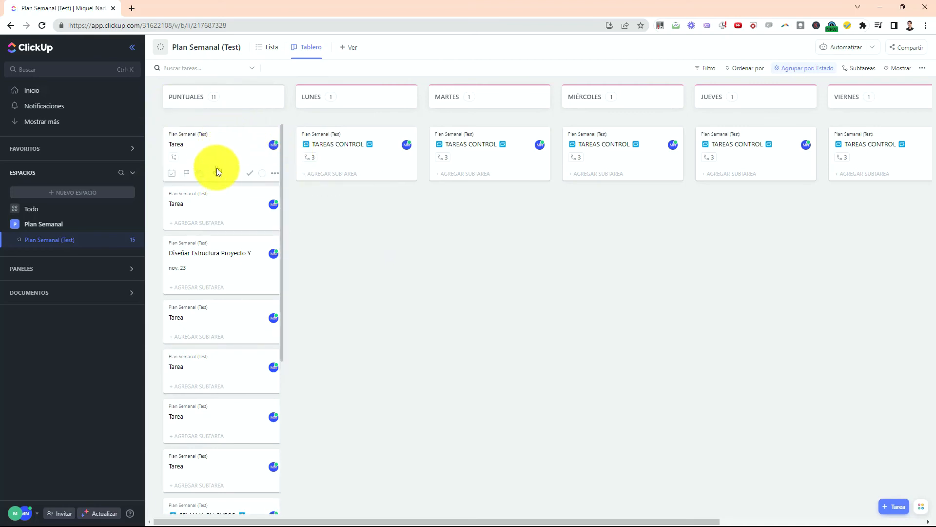
- Move the SEMANA EN CURSO card to the top of the PUNTUALES column
{"action": "scroll", "coordinate": [220, 205], "scroll_direction": "down", "scroll_amount": 2}
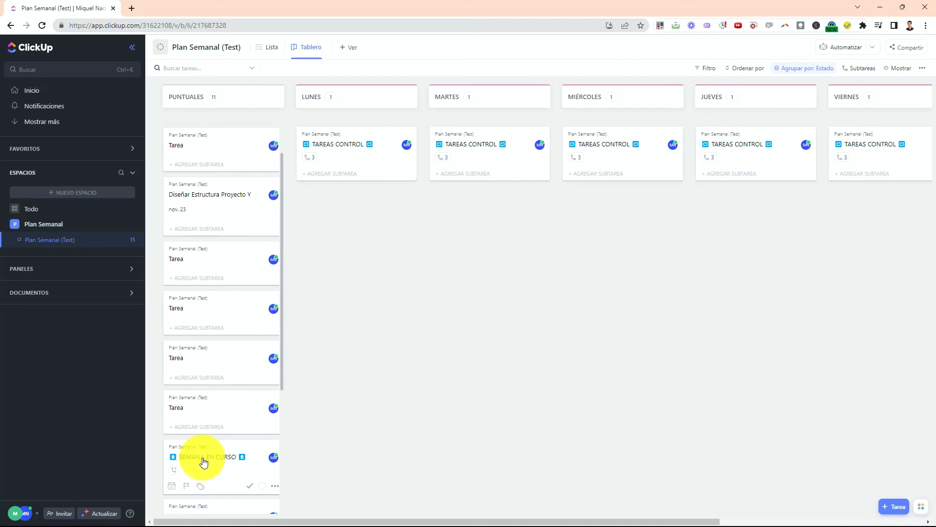
{"action": "left_click_drag", "start_coordinate": [203, 461], "coordinate": [205, 154]}
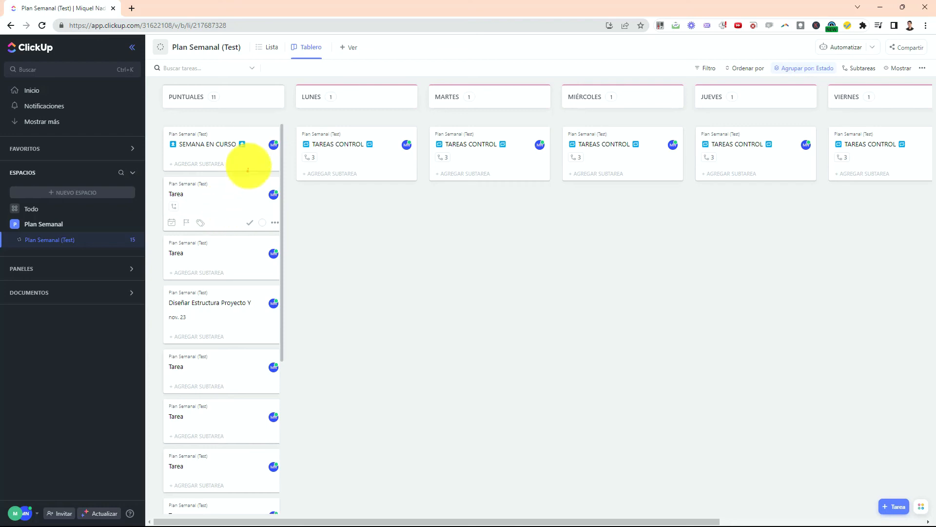
{"action": "mouse_move", "coordinate": [252, 150]}
{"action": "left_mouse_down"}
{"action": "mouse_move", "coordinate": [176, 132]}
{"action": "mouse_move", "coordinate": [185, 158]}
{"action": "mouse_move", "coordinate": [262, 139]}
{"action": "left_mouse_up"}
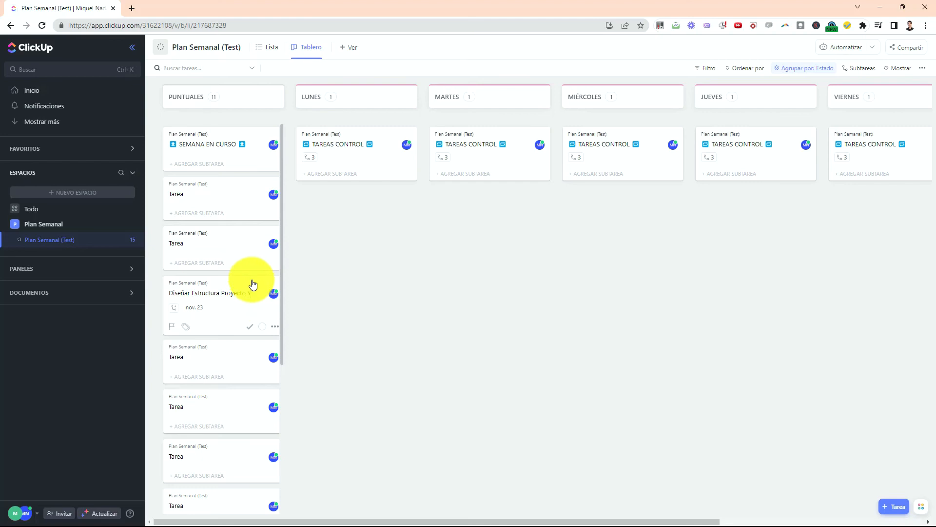
- Open a Tarea card further down the PUNTUALES column, examine its creation date and activity, and return to the board
{"action": "scroll", "coordinate": [227, 289], "scroll_direction": "down", "scroll_amount": 1}
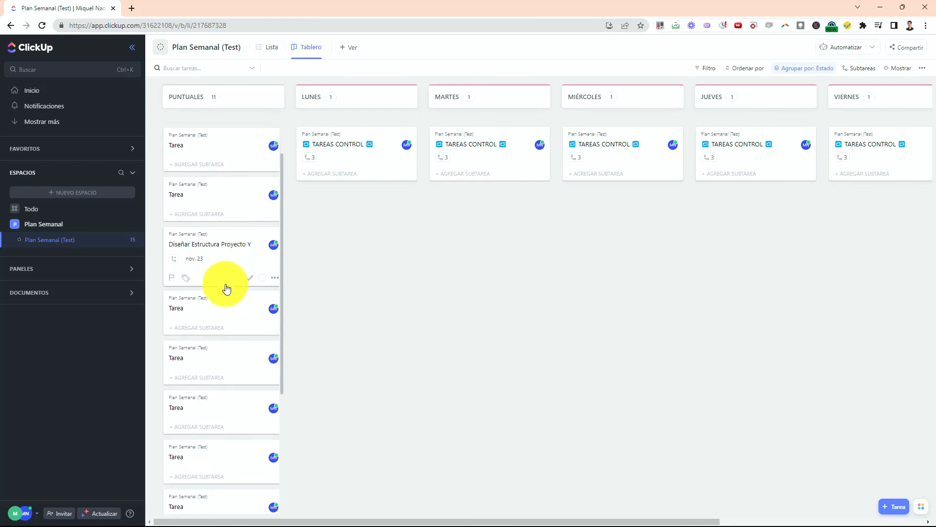
{"action": "scroll", "coordinate": [215, 339], "scroll_direction": "down", "scroll_amount": 2}
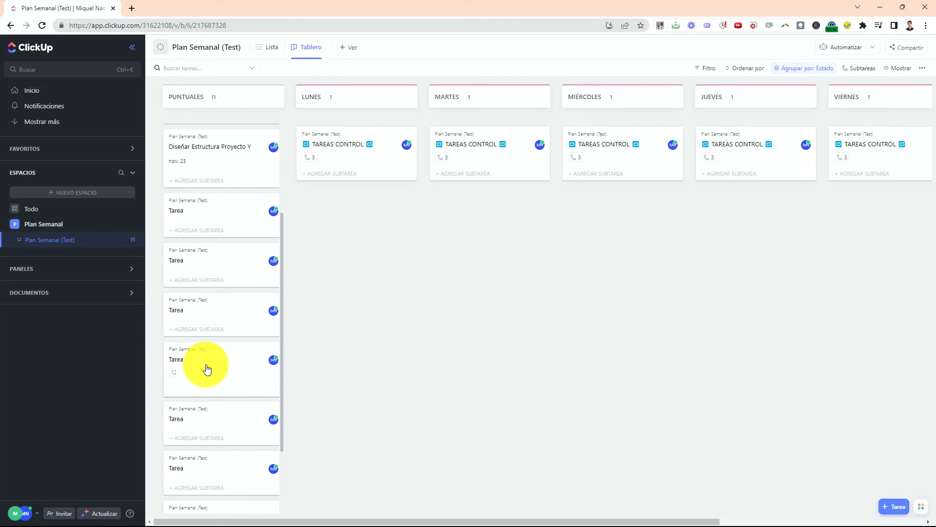
{"action": "left_click", "coordinate": [208, 369]}
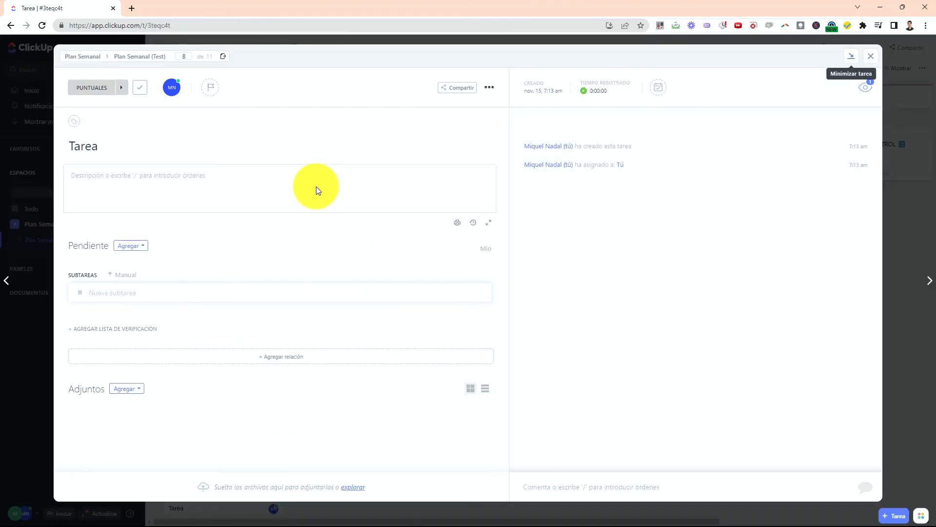
{"action": "mouse_move", "coordinate": [568, 76]}
{"action": "left_mouse_down"}
{"action": "mouse_move", "coordinate": [544, 64]}
{"action": "mouse_move", "coordinate": [564, 107]}
{"action": "mouse_move", "coordinate": [568, 73]}
{"action": "left_mouse_up"}
{"action": "mouse_move", "coordinate": [463, 44]}
{"action": "left_mouse_down"}
{"action": "mouse_move", "coordinate": [497, 54]}
{"action": "mouse_move", "coordinate": [547, 103]}
{"action": "left_mouse_up"}
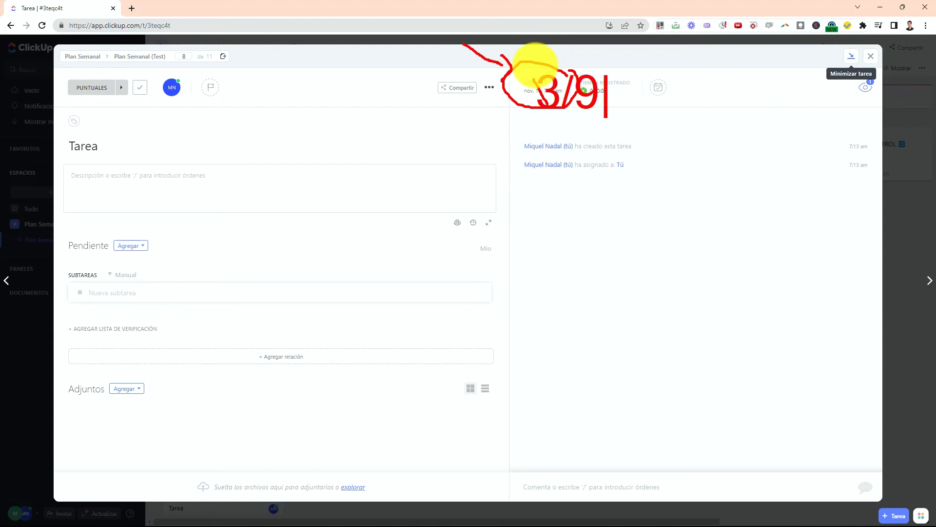
{"action": "key", "text": "Escape"}
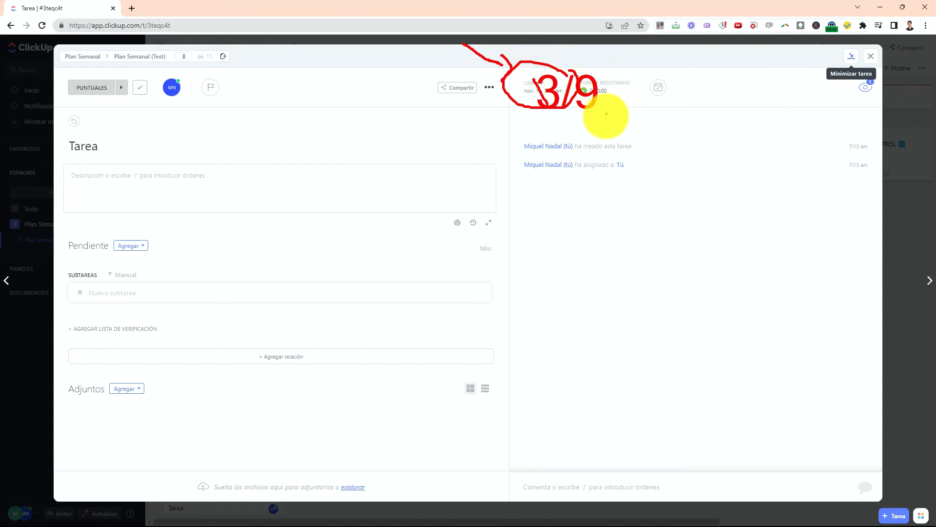
{"action": "key", "text": "Escape"}
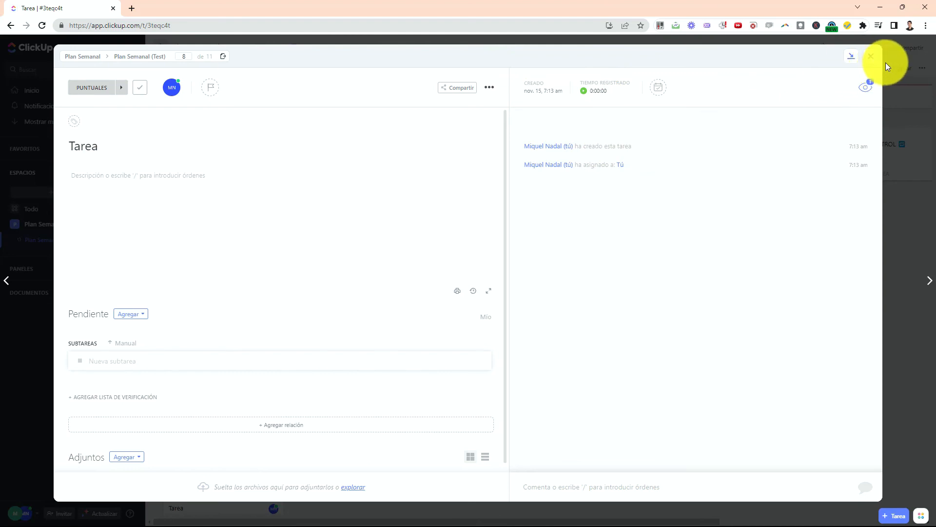
{"action": "left_click", "coordinate": [873, 64]}
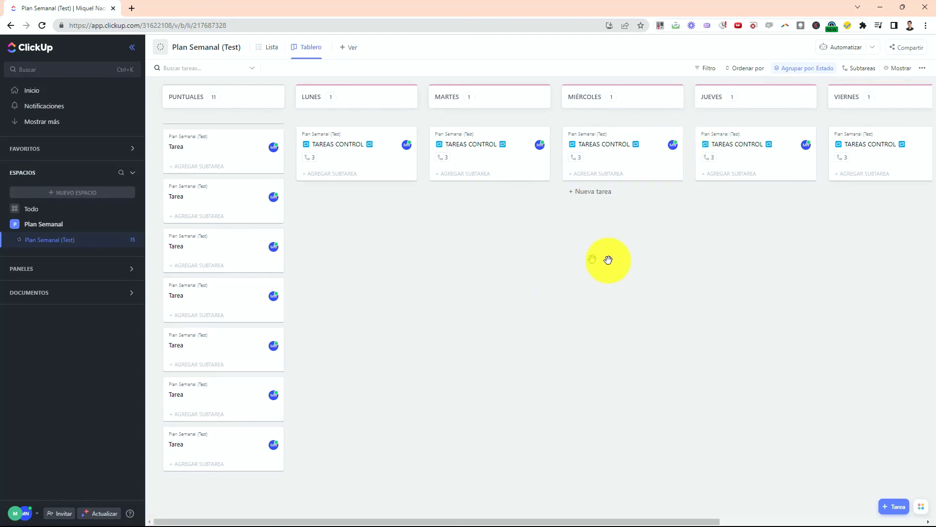
- Move a Tarea card from the lower part of the PUNTUALES column to the PURGATORIO column
{"action": "scroll", "coordinate": [205, 288], "scroll_direction": "down", "scroll_amount": 3}
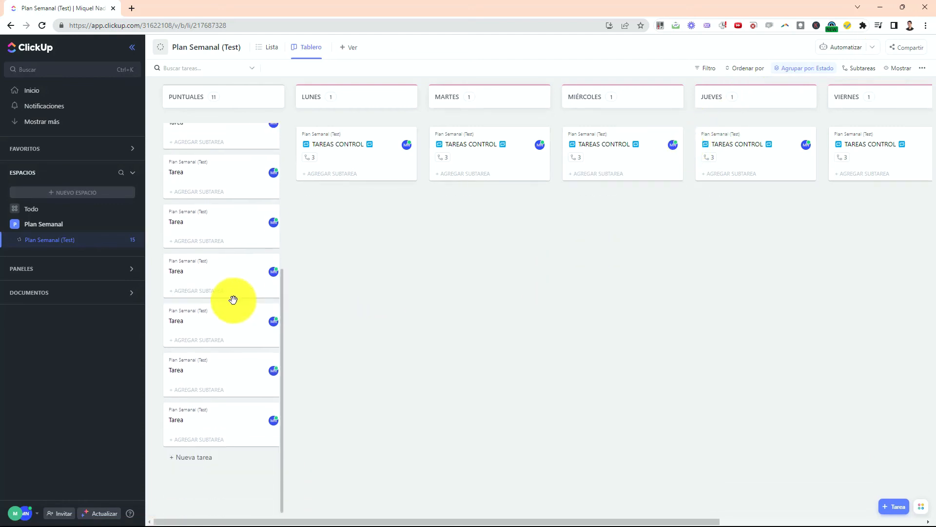
{"action": "left_click_drag", "start_coordinate": [204, 272], "coordinate": [750, 412]}
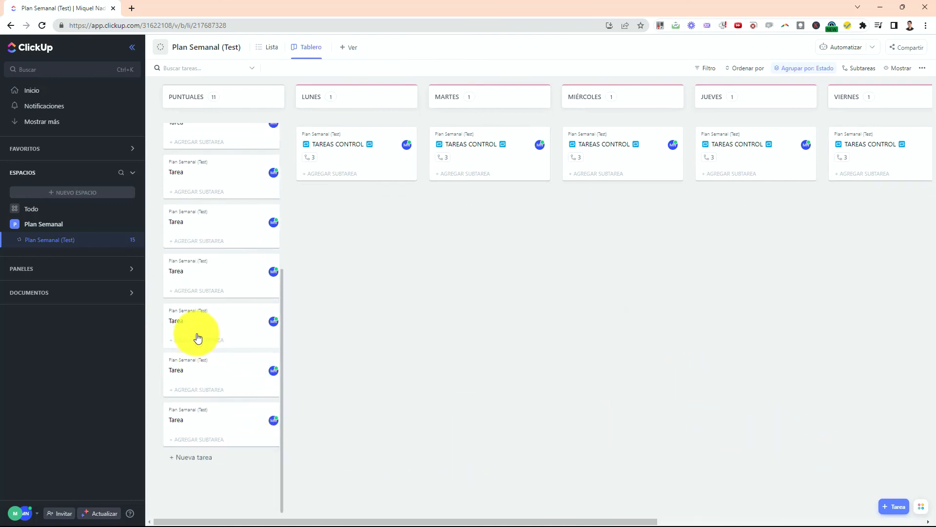
{"action": "left_click_drag", "start_coordinate": [242, 306], "coordinate": [601, 151]}
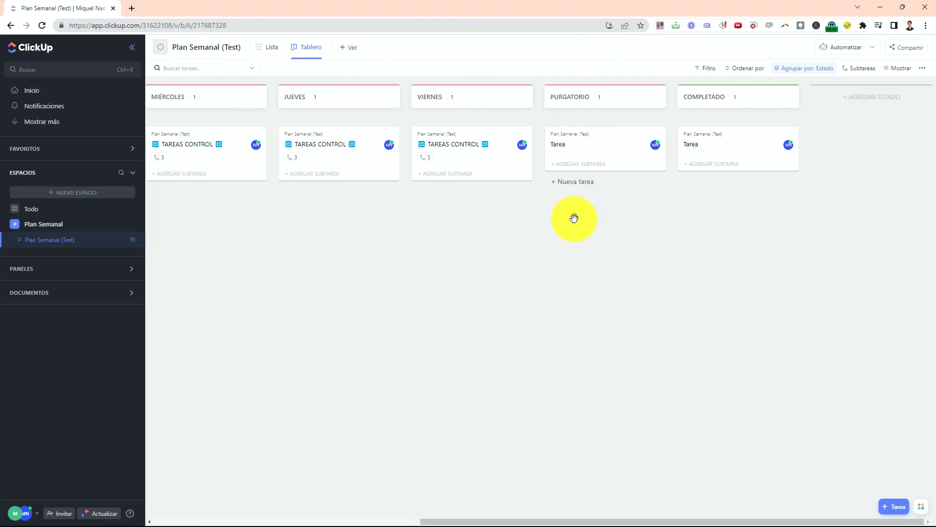
{"action": "left_click_drag", "start_coordinate": [319, 286], "coordinate": [767, 215]}
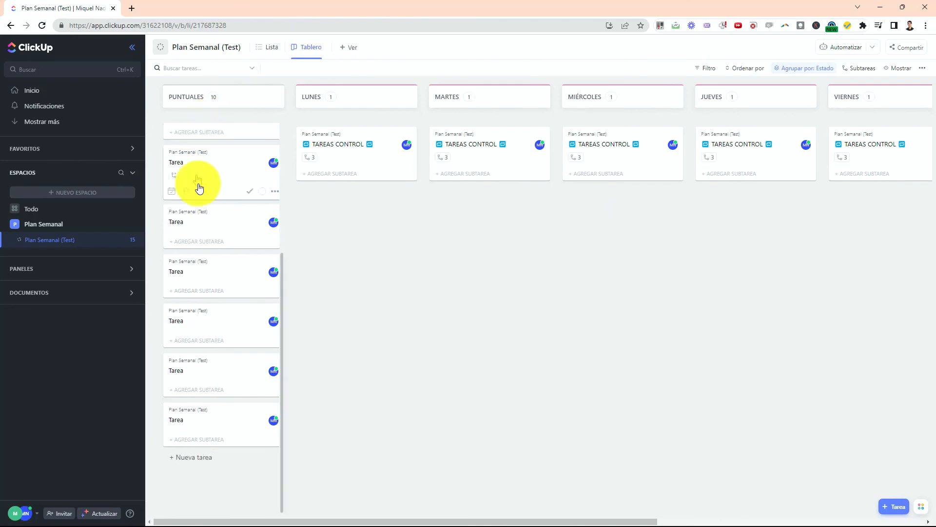
- Move the Diseñar Estructura Proyecto Y card and two Tarea cards above the SEMANA EN CURSO card in PUNTUALES
{"action": "scroll", "coordinate": [239, 280], "scroll_direction": "down", "scroll_amount": 1}
{"action": "scroll", "coordinate": [243, 273], "scroll_direction": "up", "scroll_amount": 2}
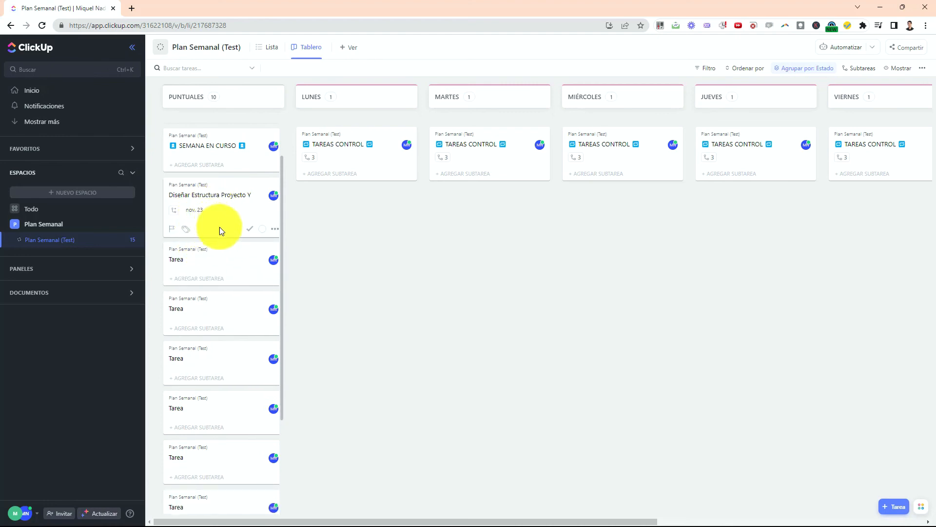
{"action": "left_click_drag", "start_coordinate": [222, 221], "coordinate": [221, 184]}
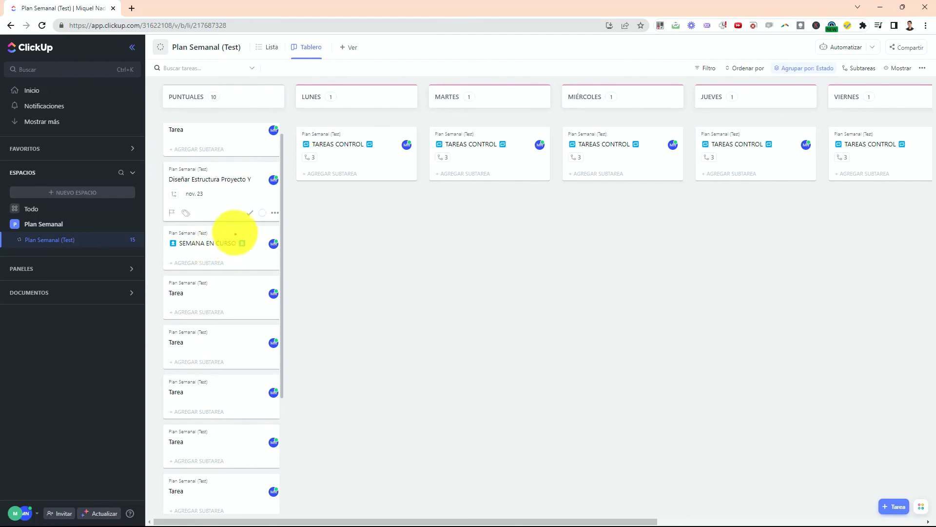
{"action": "mouse_move", "coordinate": [236, 230]}
{"action": "left_mouse_down"}
{"action": "mouse_move", "coordinate": [203, 271]}
{"action": "mouse_move", "coordinate": [267, 281]}
{"action": "mouse_move", "coordinate": [232, 208]}
{"action": "mouse_move", "coordinate": [262, 209]}
{"action": "left_mouse_up"}
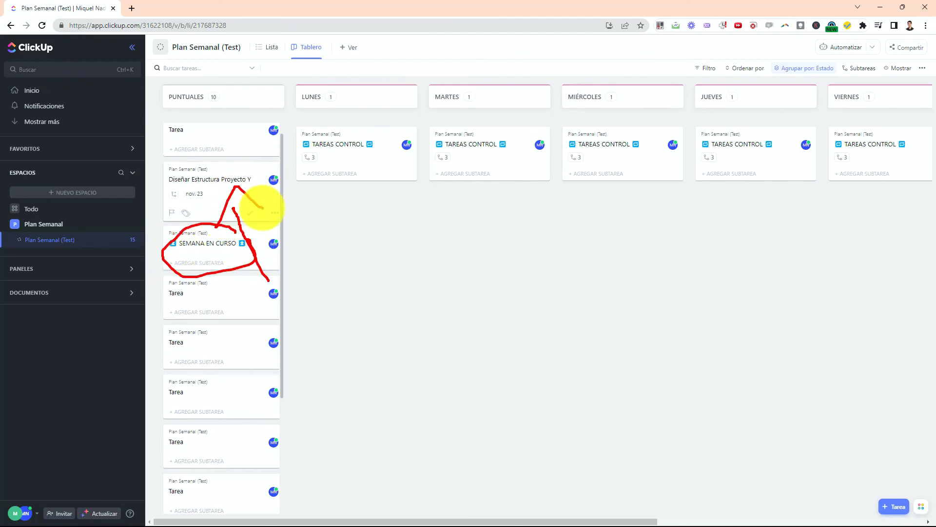
{"action": "key", "text": "Escape"}
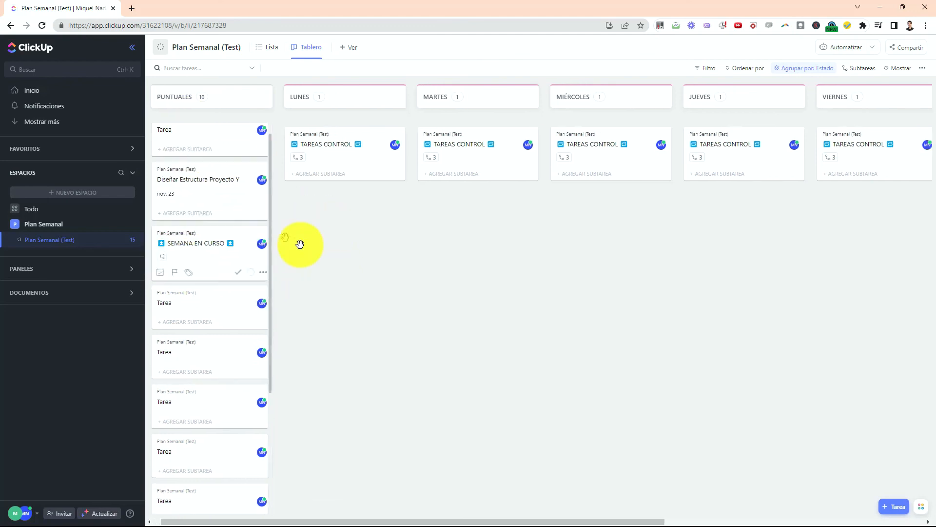
{"action": "left_click_drag", "start_coordinate": [227, 399], "coordinate": [249, 200]}
{"action": "left_click_drag", "start_coordinate": [215, 406], "coordinate": [217, 168]}
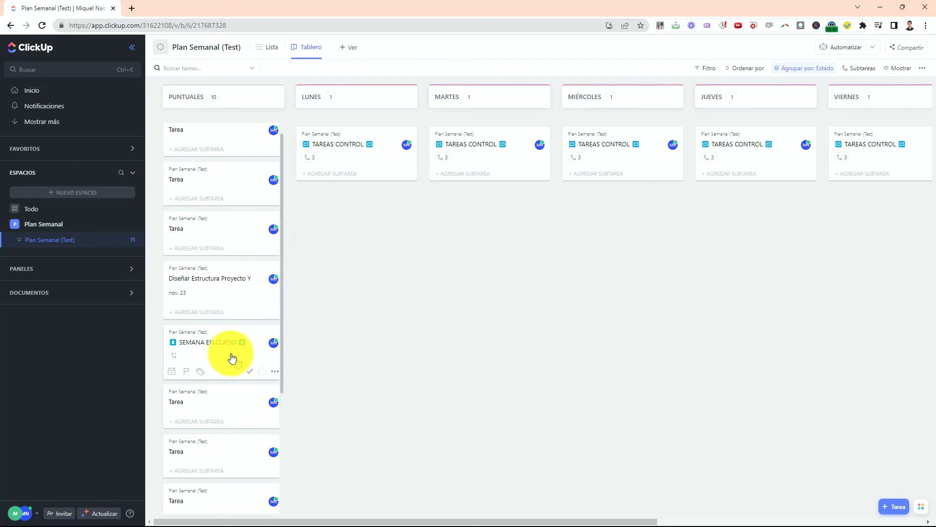
{"action": "scroll", "coordinate": [197, 220], "scroll_direction": "up", "scroll_amount": 1}
{"action": "key", "text": "ctrl+2"}
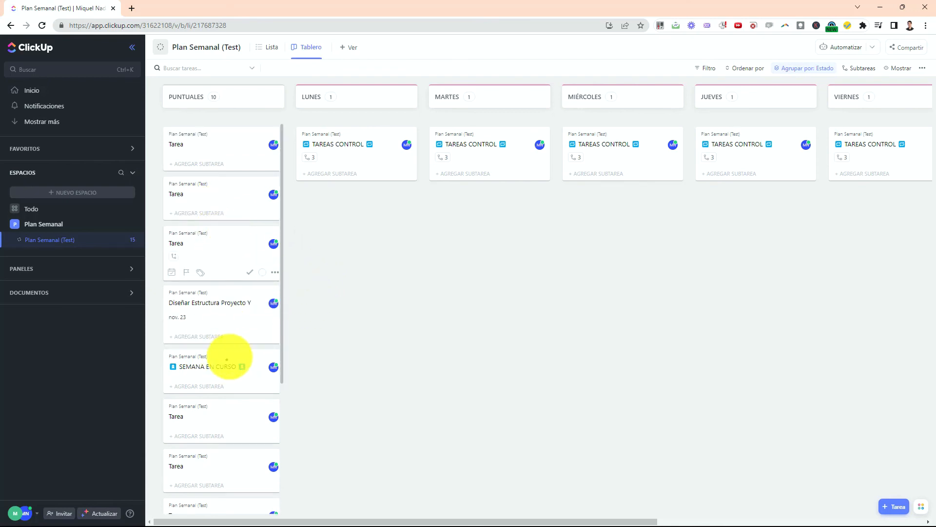
{"action": "mouse_move", "coordinate": [233, 351]}
{"action": "left_mouse_down"}
{"action": "mouse_move", "coordinate": [143, 371]}
{"action": "mouse_move", "coordinate": [272, 360]}
{"action": "mouse_move", "coordinate": [236, 382]}
{"action": "mouse_move", "coordinate": [271, 376]}
{"action": "mouse_move", "coordinate": [295, 318]}
{"action": "left_mouse_up"}
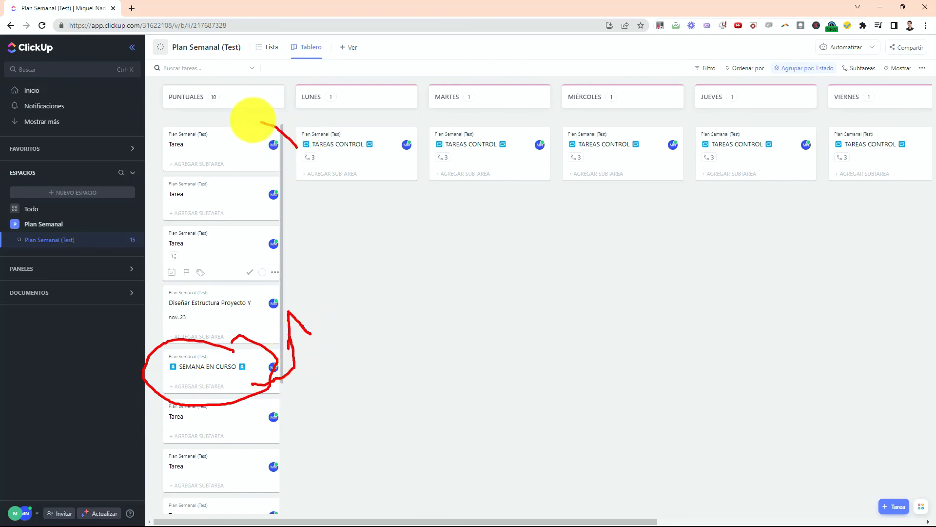
{"action": "mouse_move", "coordinate": [251, 119]}
{"action": "left_mouse_down"}
{"action": "mouse_move", "coordinate": [168, 303]}
{"action": "mouse_move", "coordinate": [317, 240]}
{"action": "mouse_move", "coordinate": [272, 139]}
{"action": "left_mouse_up"}
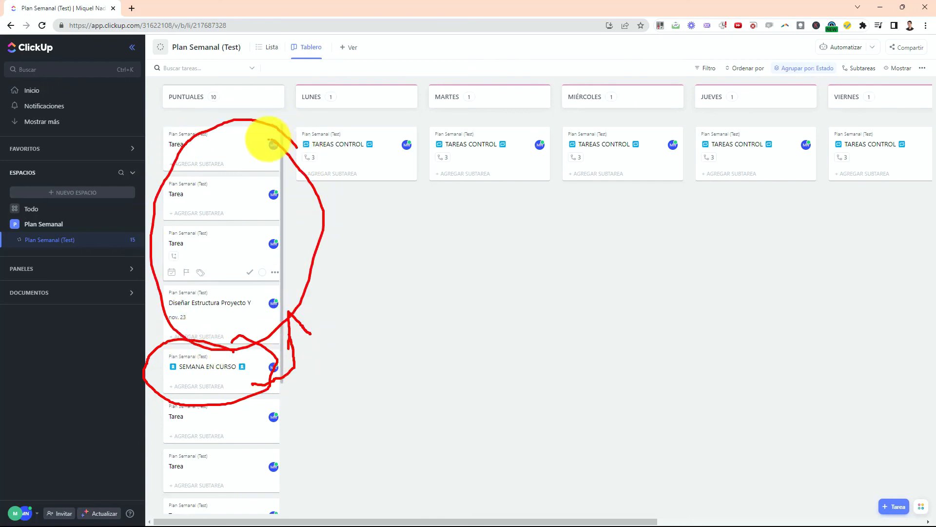
{"action": "key", "text": "Escape"}
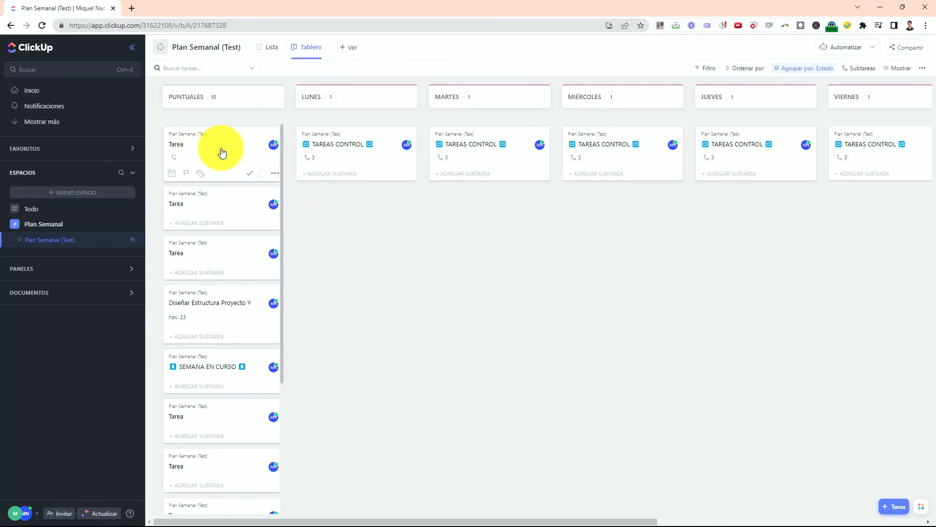
- Move two Tarea cards from the top of PUNTUALES to the LUNES column below TAREAS CONTROL
{"action": "left_click_drag", "start_coordinate": [221, 154], "coordinate": [361, 202]}
{"action": "left_click_drag", "start_coordinate": [227, 196], "coordinate": [381, 286]}
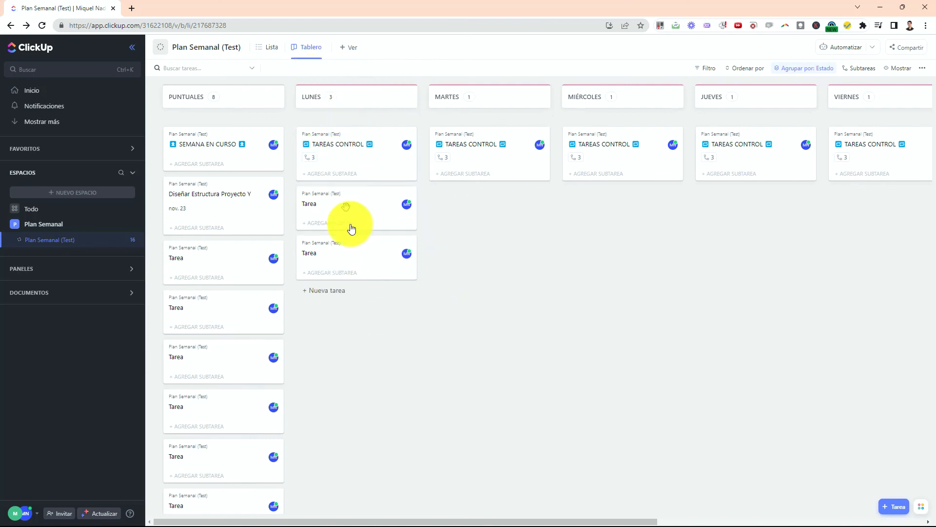
- Add a task named Imprevista at the end of the LUNES column and mark it complete
{"action": "left_click", "coordinate": [320, 295]}
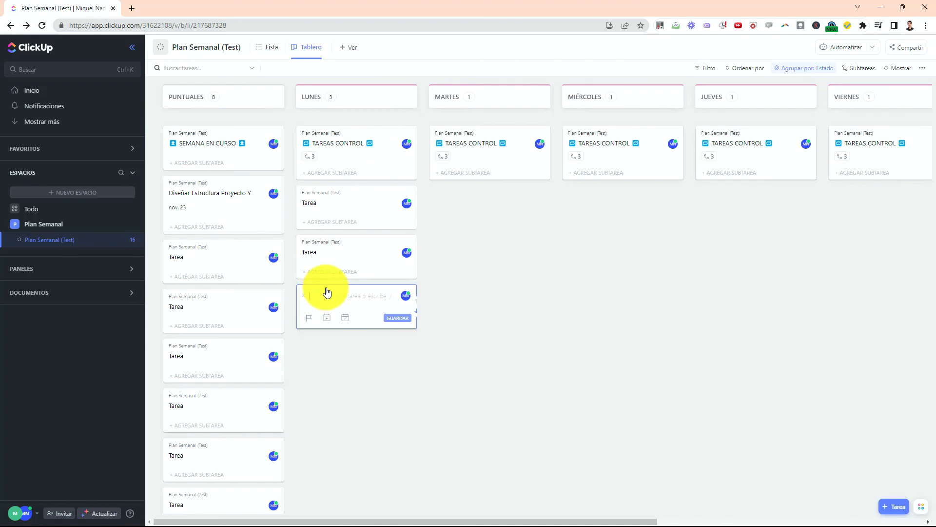
{"action": "type", "text": "M"}
{"action": "type", "text": "mprevista"}
{"action": "key", "text": "Return"}
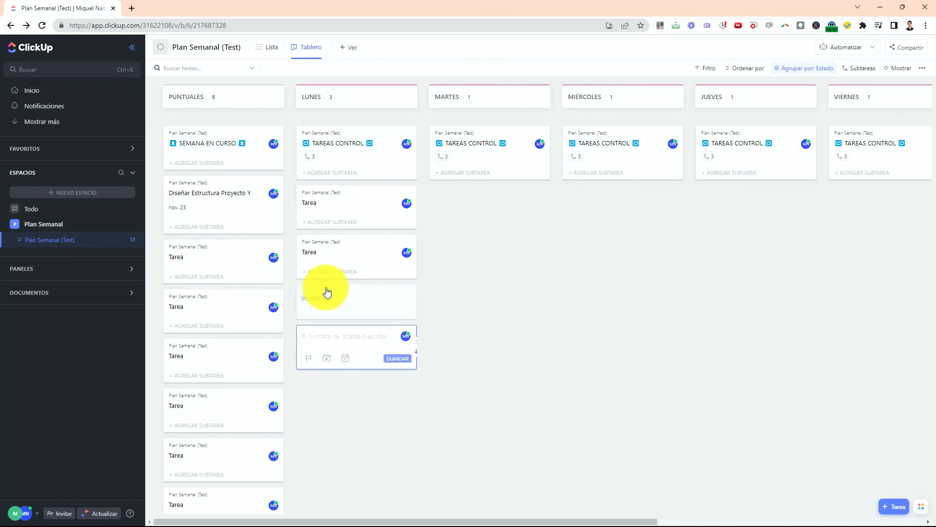
{"action": "left_click", "coordinate": [440, 259]}
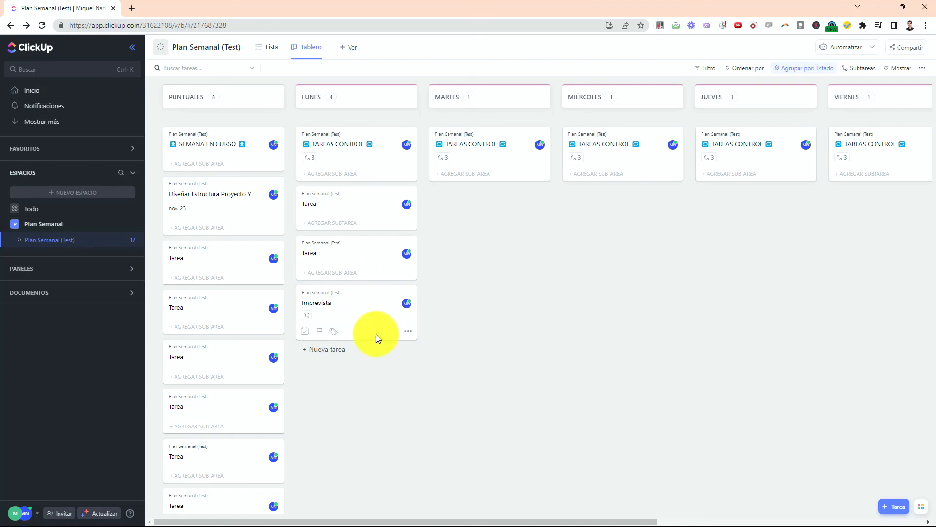
{"action": "left_click", "coordinate": [381, 334]}
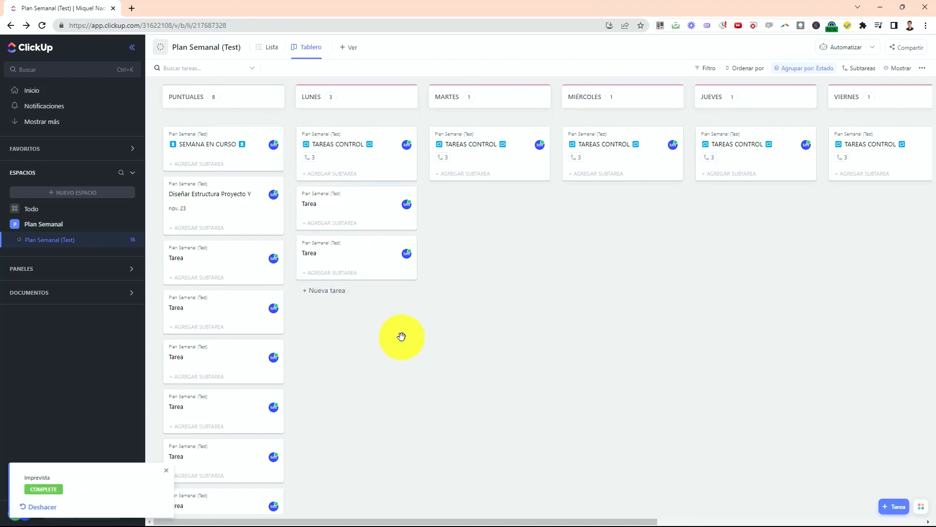
- Move one LUNES Tarea card to MARTES and return the other to PUNTUALES, directly below SEMANA EN CURSO
{"action": "left_click_drag", "start_coordinate": [409, 271], "coordinate": [360, 223]}
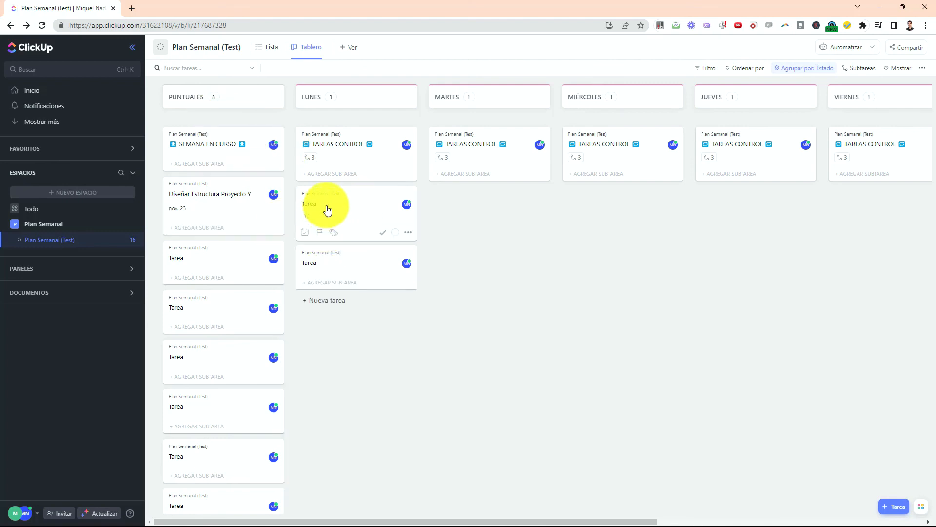
{"action": "left_click_drag", "start_coordinate": [328, 210], "coordinate": [436, 270]}
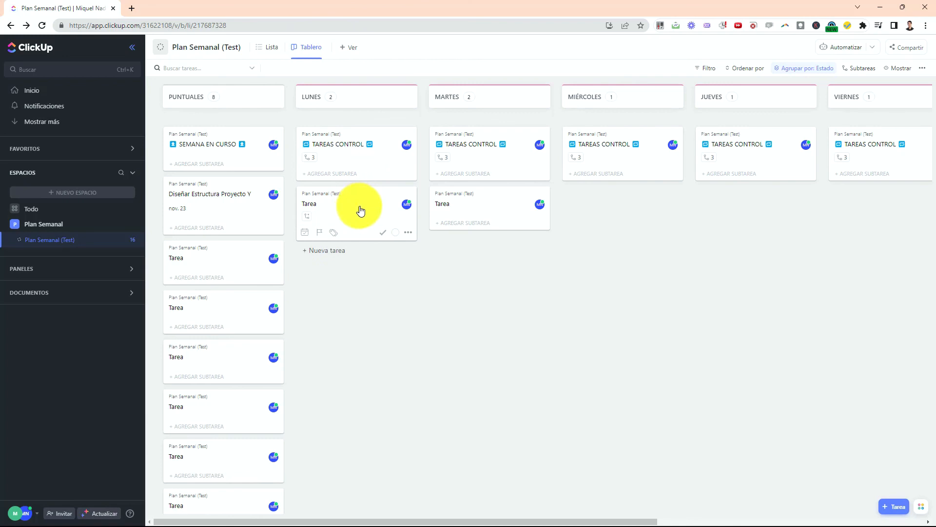
{"action": "left_click_drag", "start_coordinate": [361, 210], "coordinate": [242, 140]}
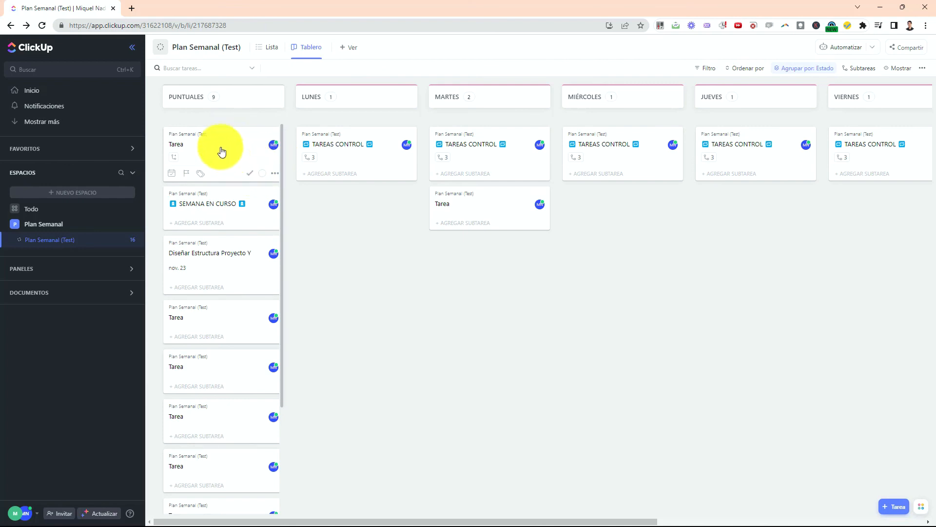
{"action": "left_click_drag", "start_coordinate": [221, 151], "coordinate": [222, 200]}
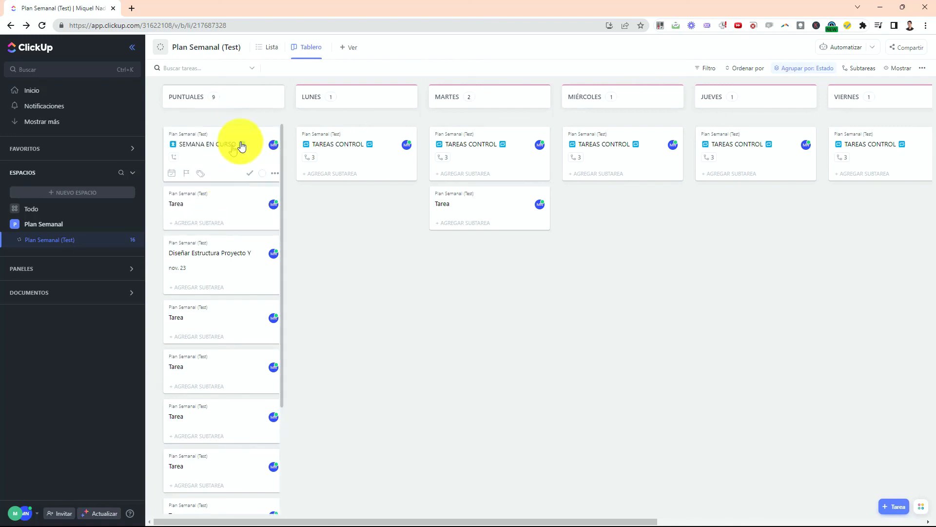